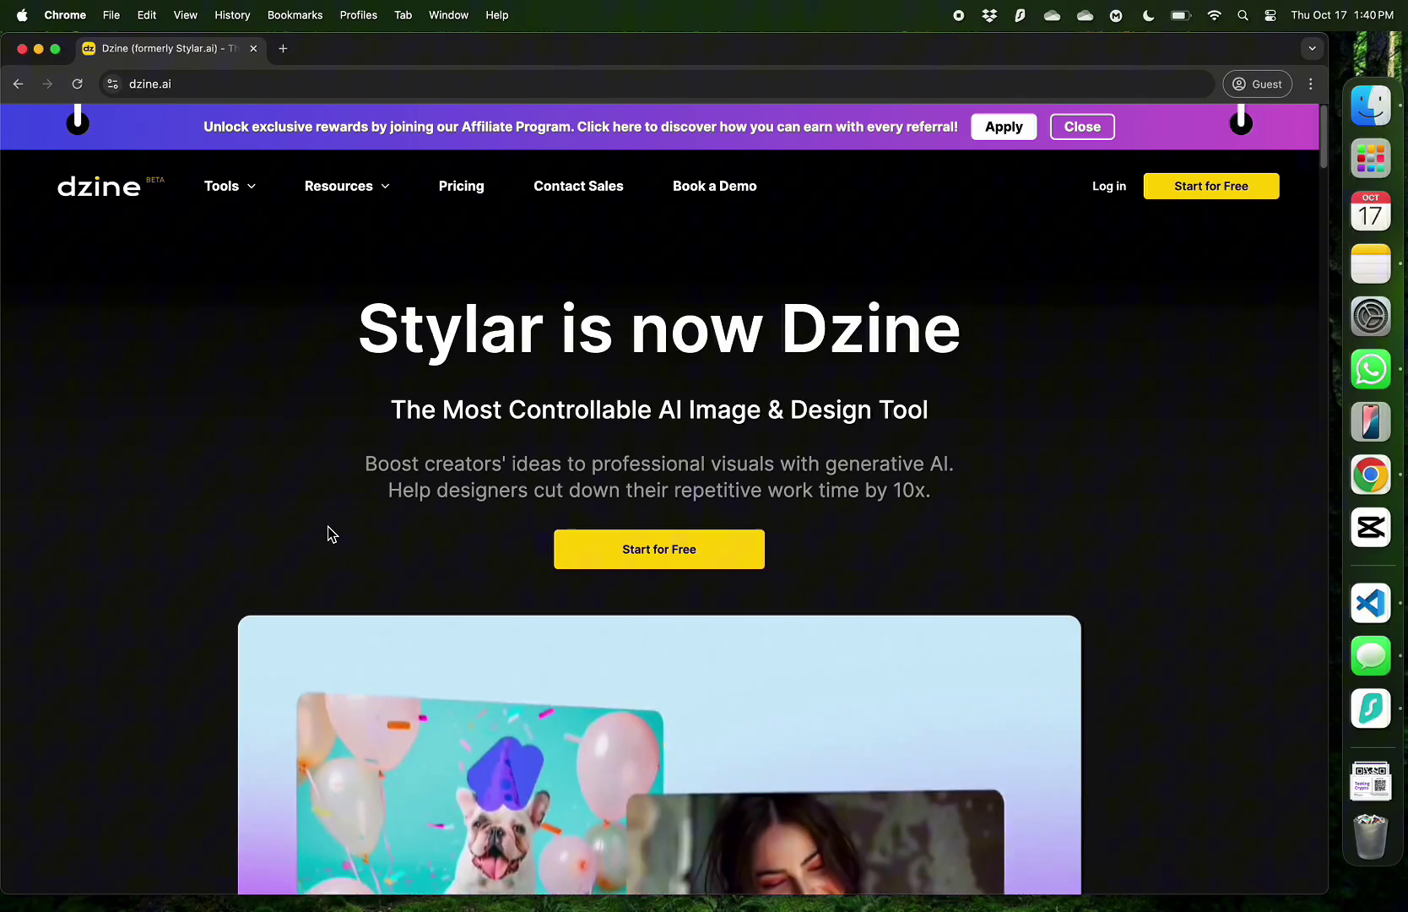
Step: Scroll through the dzine.ai landing page, then return to the top
scroll(328, 527, "down", 8)
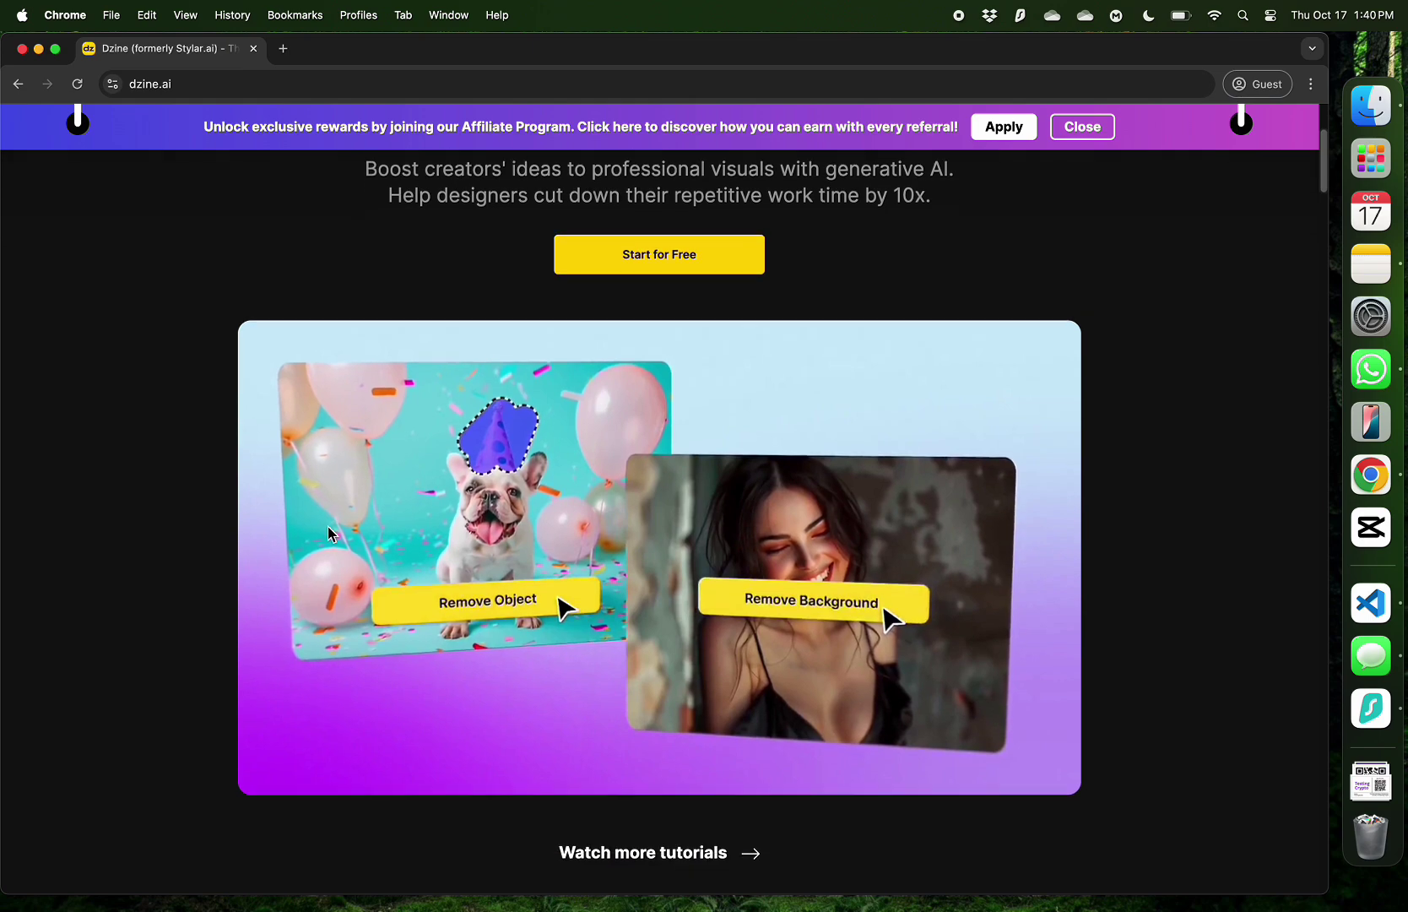
scroll(328, 532, "down", 15)
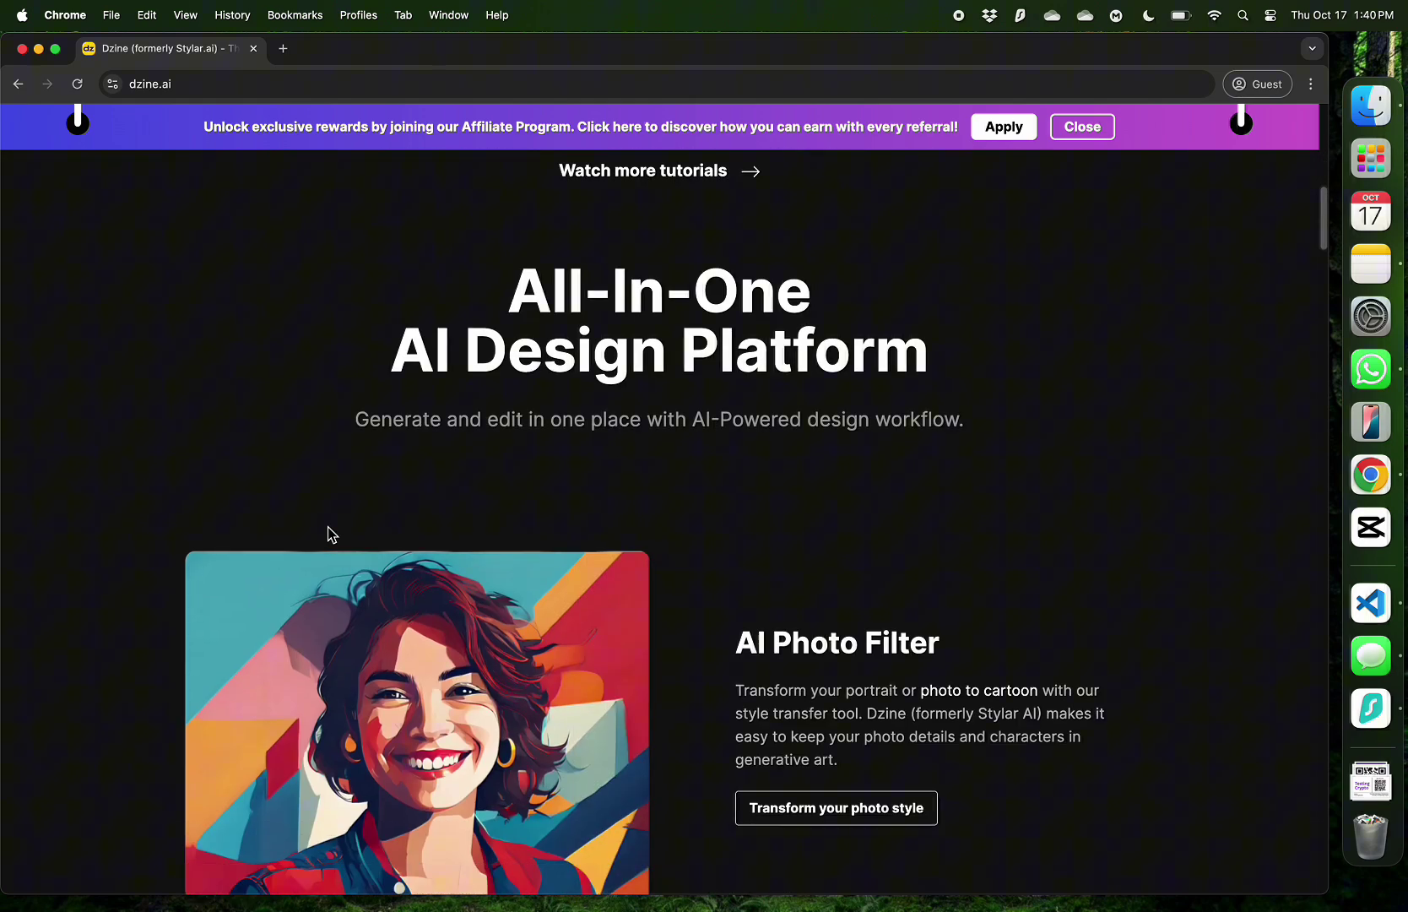
scroll(328, 527, "down", 16)
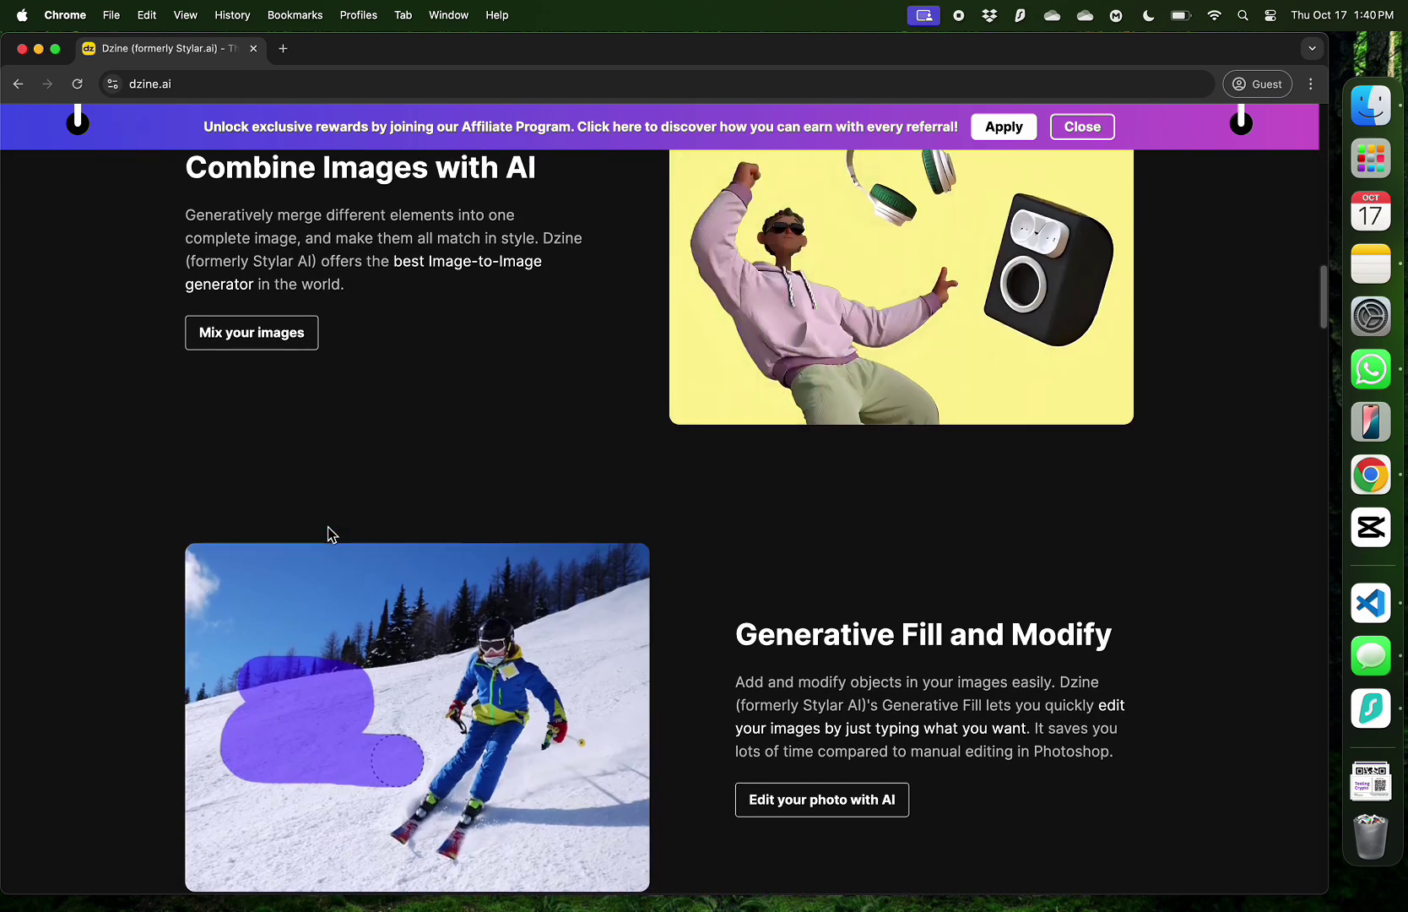
scroll(328, 527, "down", 5)
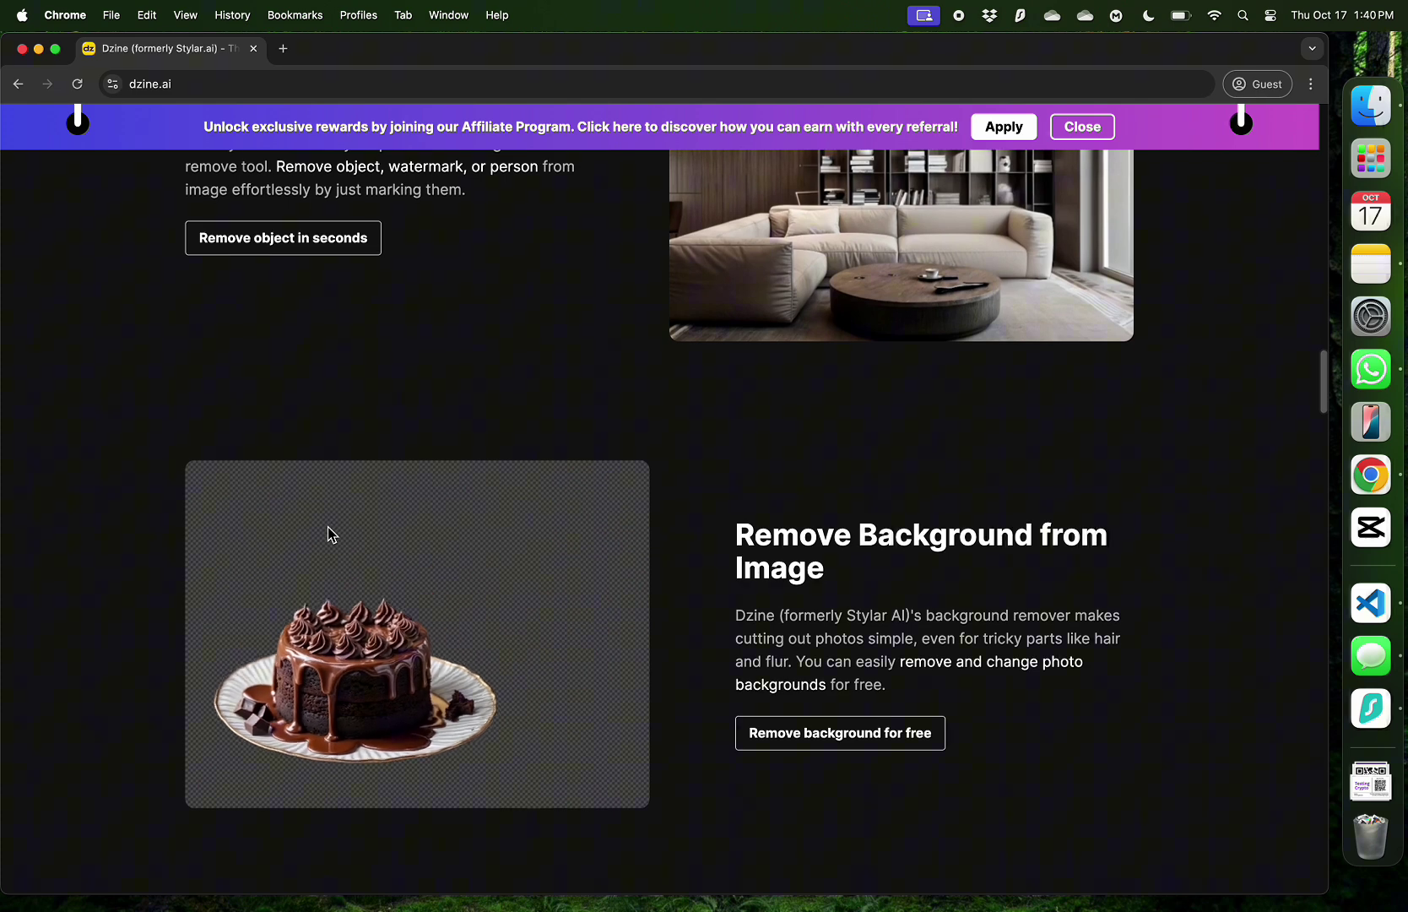
key("Home")
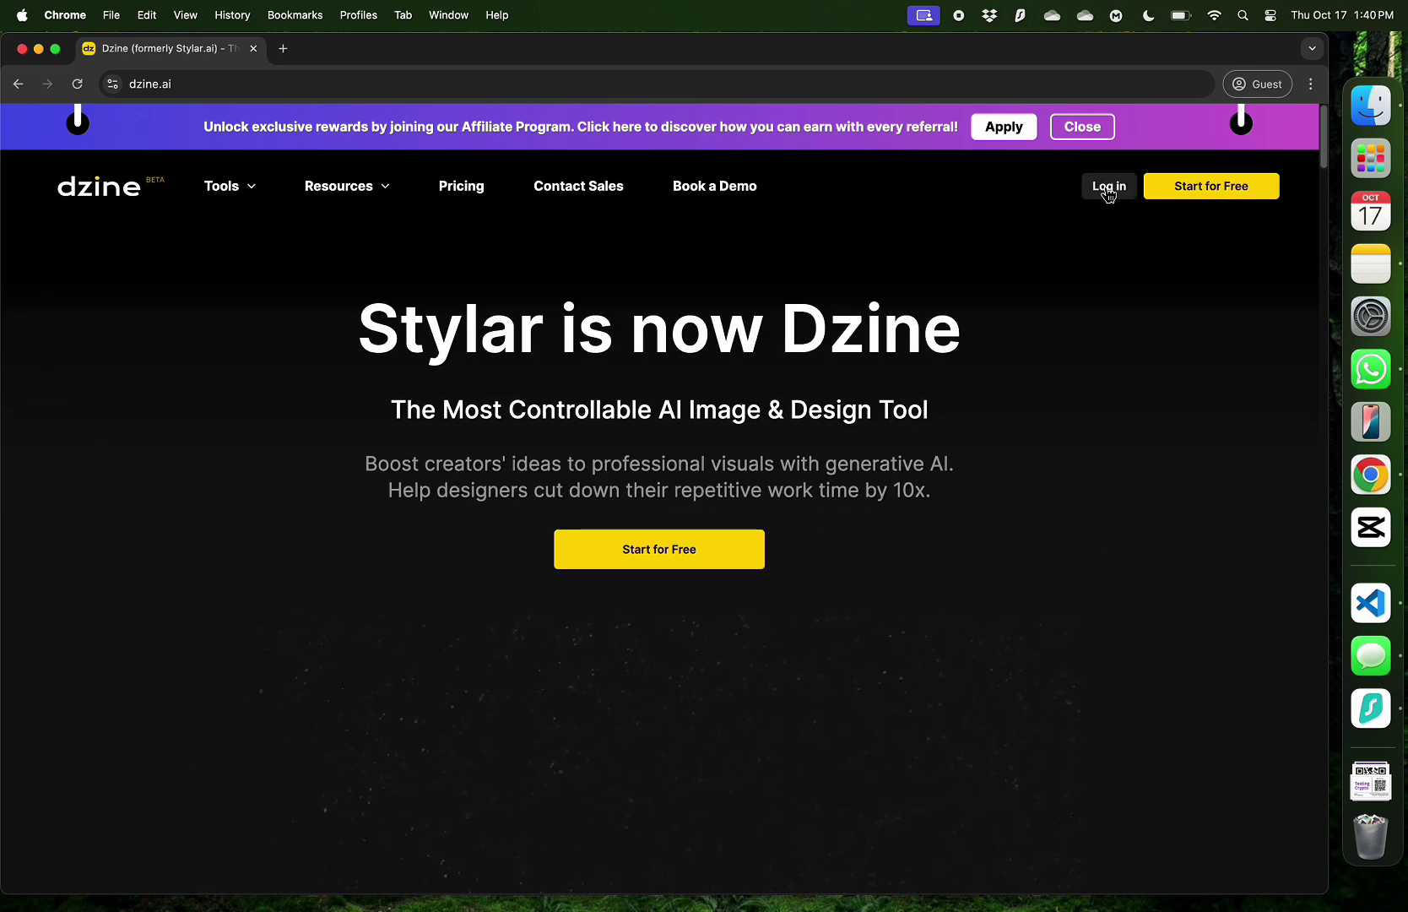
Step: Open Start for Free and try the Google and work-email sign-up options
left_click(1187, 191)
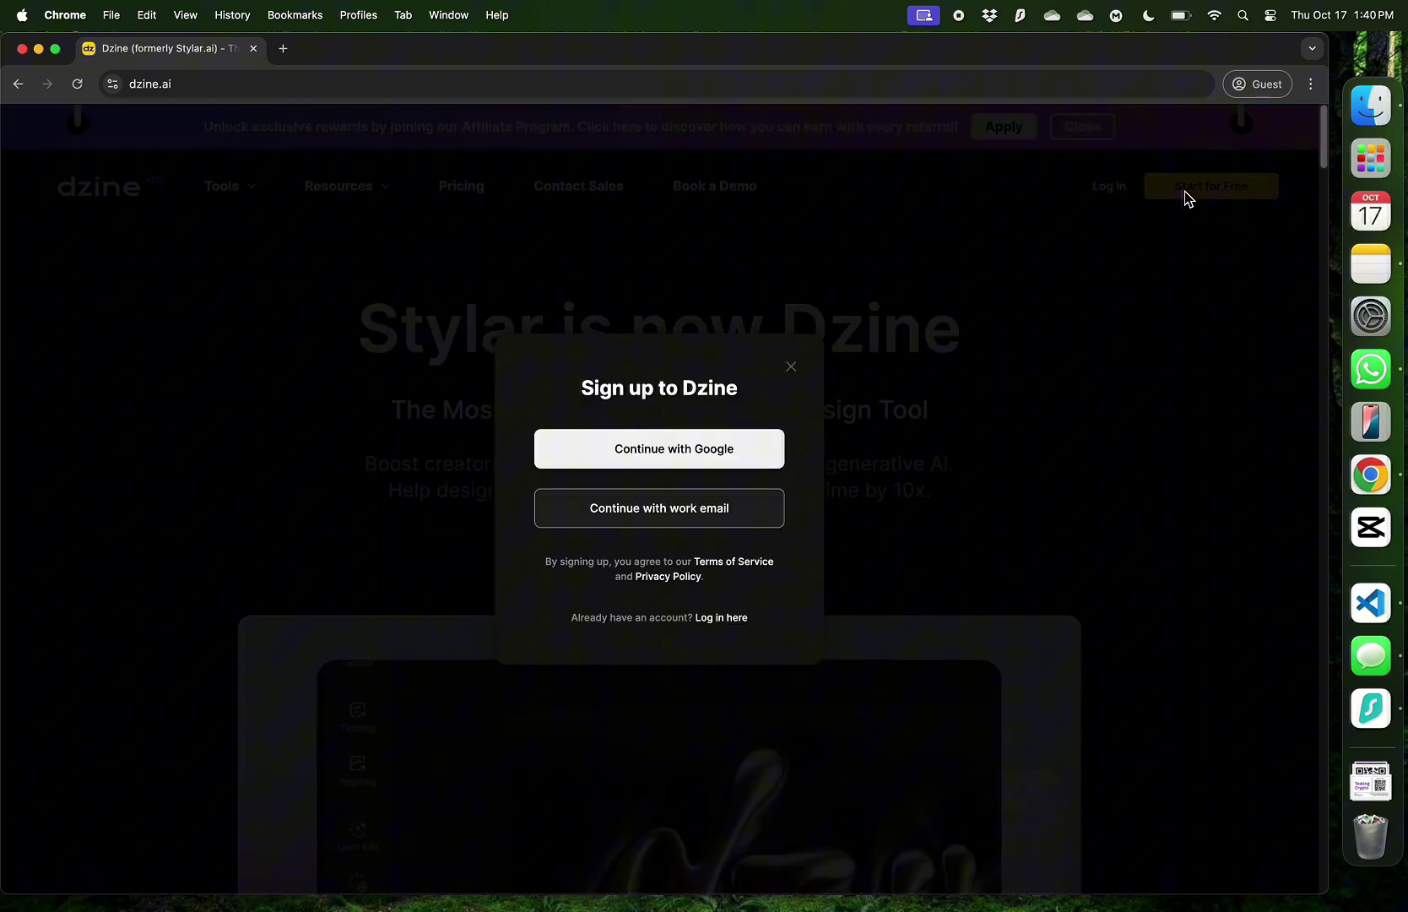
left_click(672, 461)
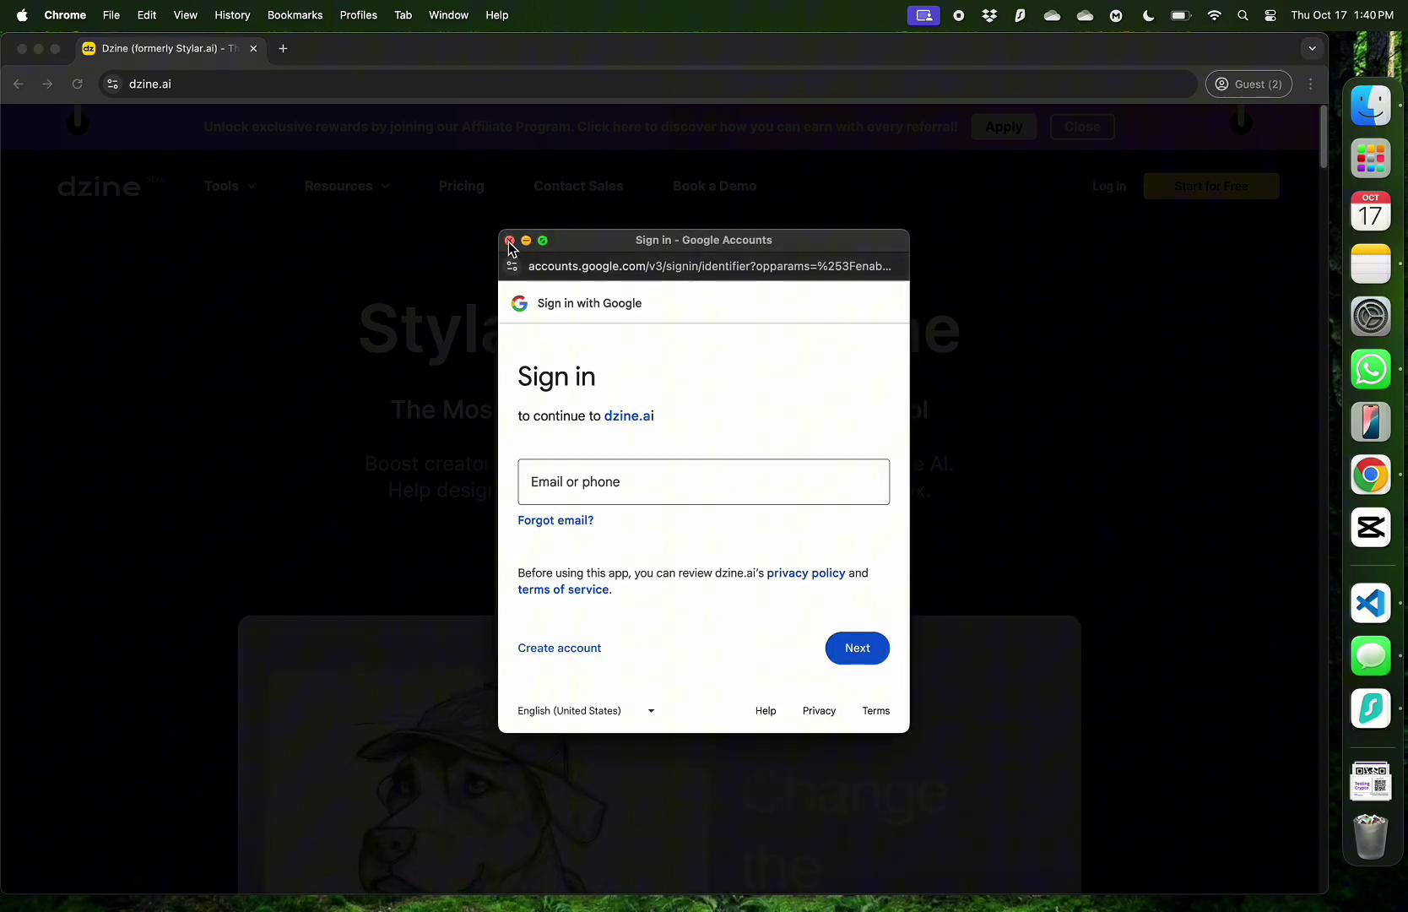
left_click(509, 239)
left_click(685, 510)
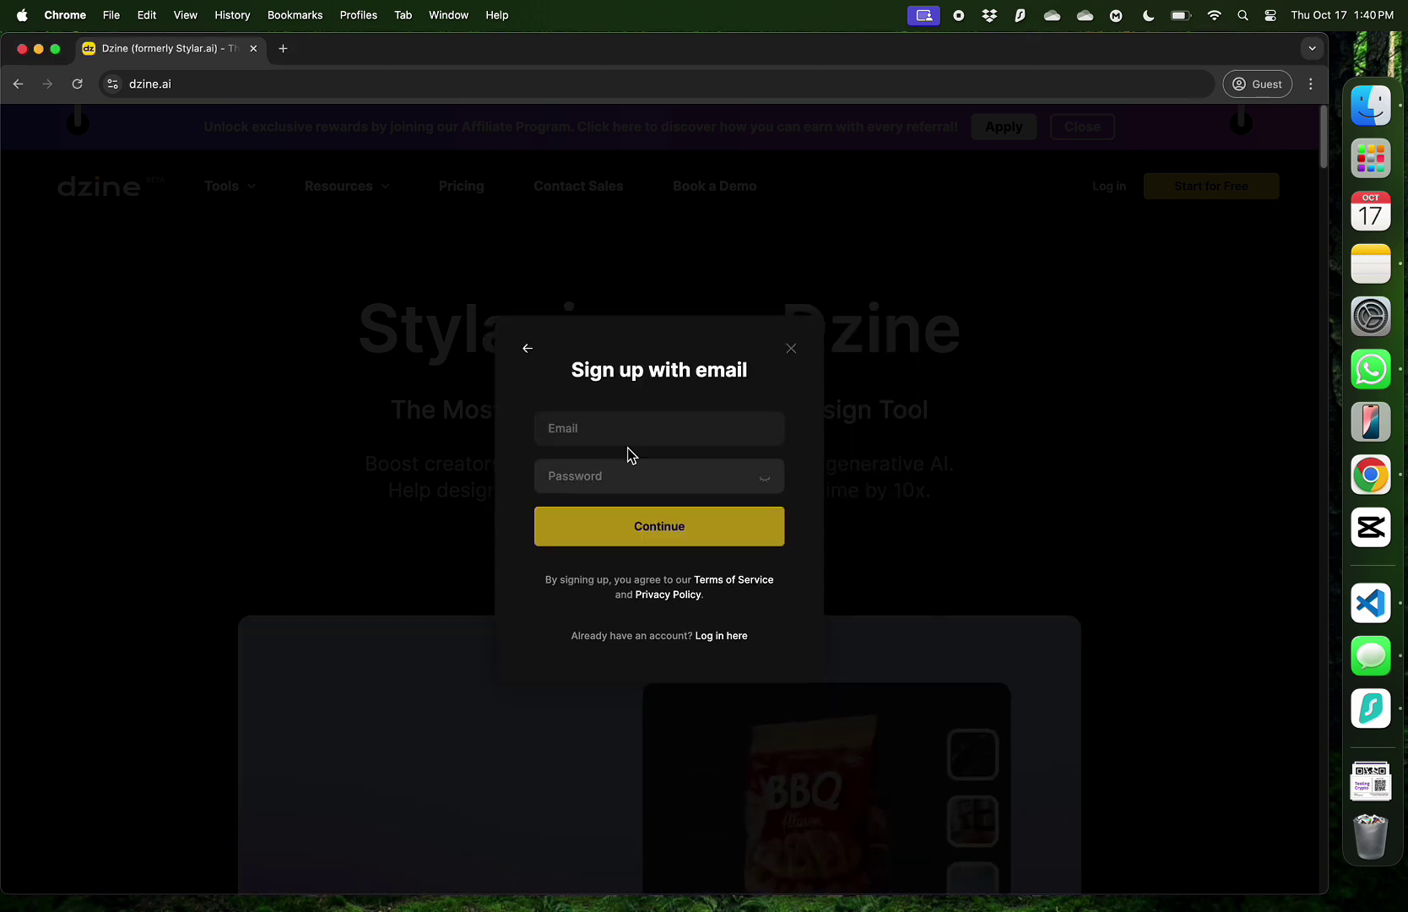
left_click(531, 353)
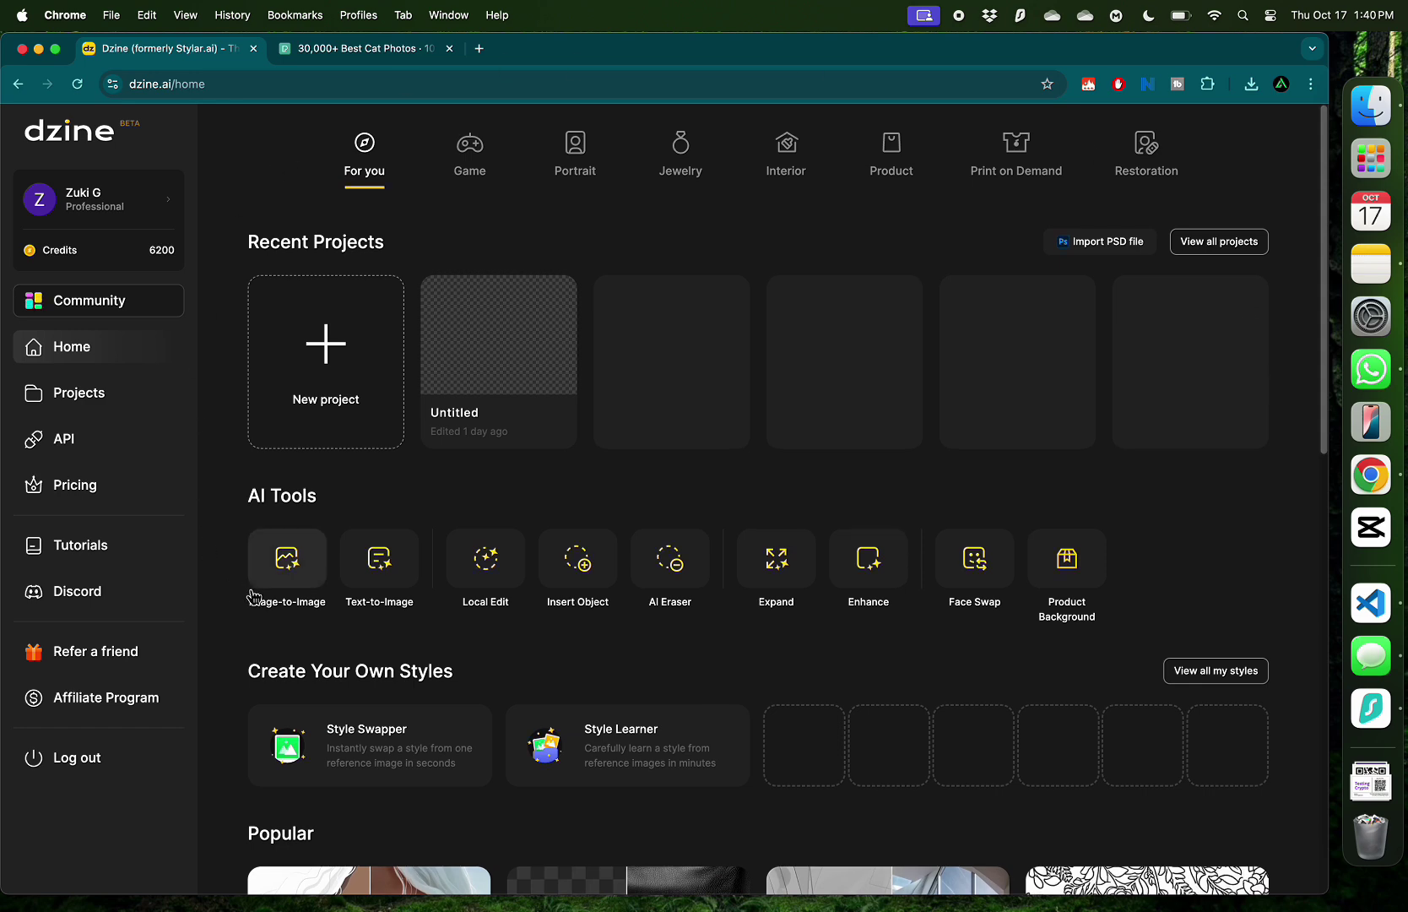
Step: Browse the Game, Portrait, Jewelry, Interior, Product and Print on Demand workflows, ending on Restoration
scroll(250, 593, "down", 3)
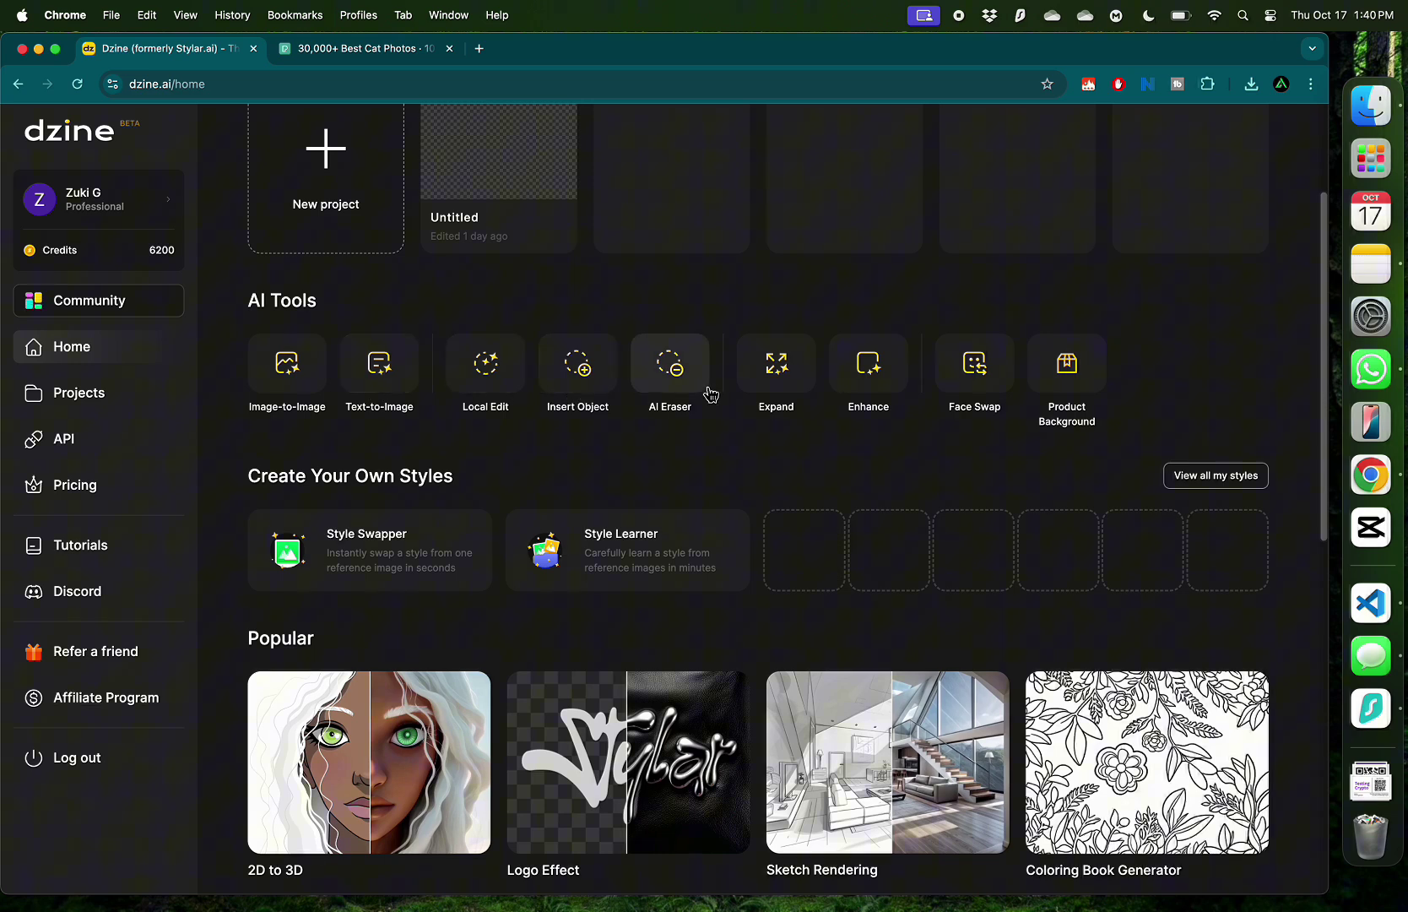
scroll(784, 397, "up", 3)
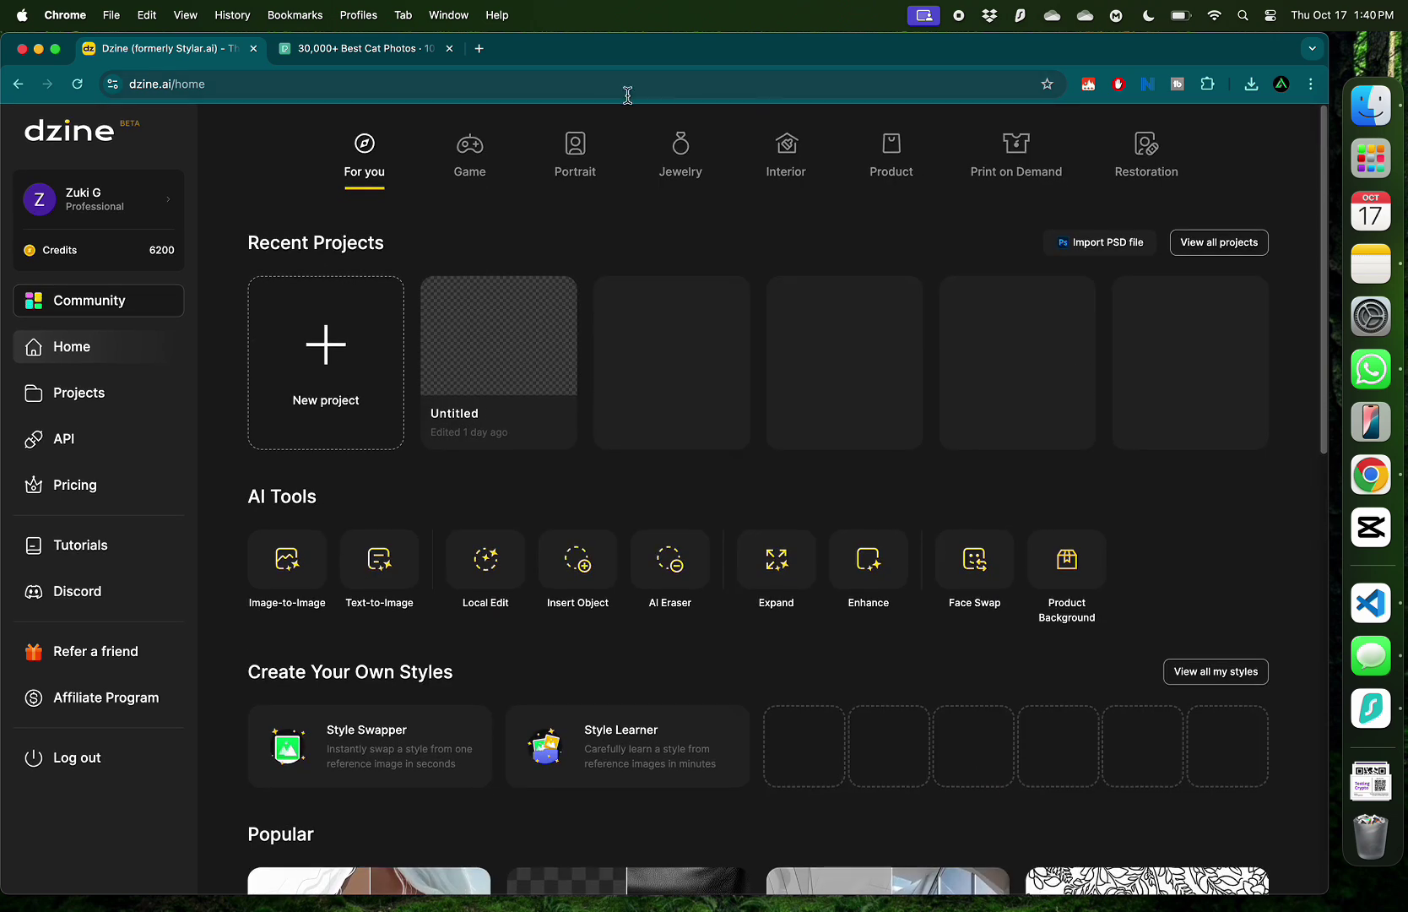
left_click(462, 172)
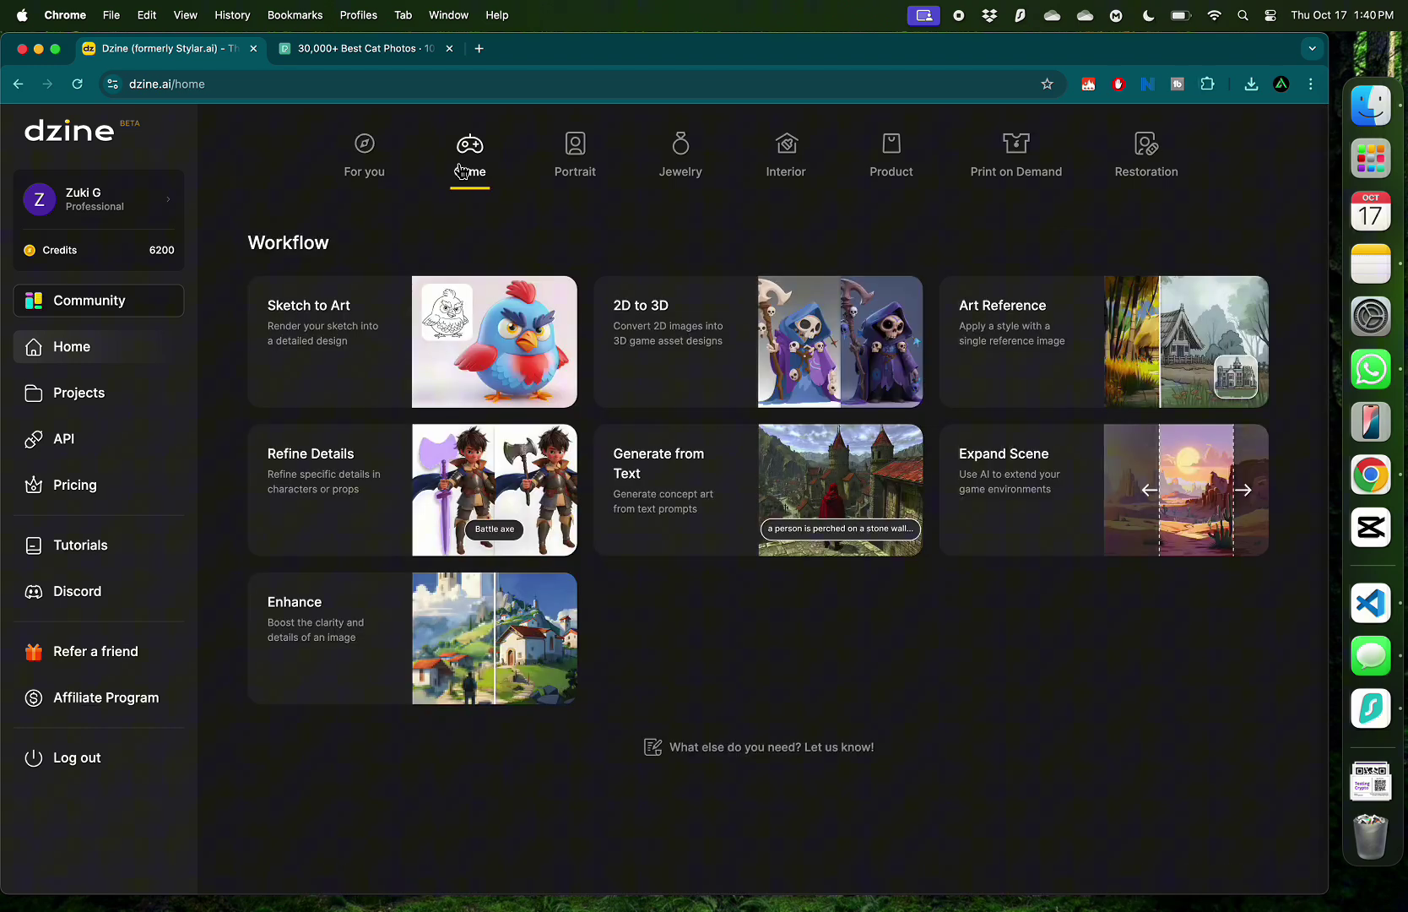
left_click(585, 167)
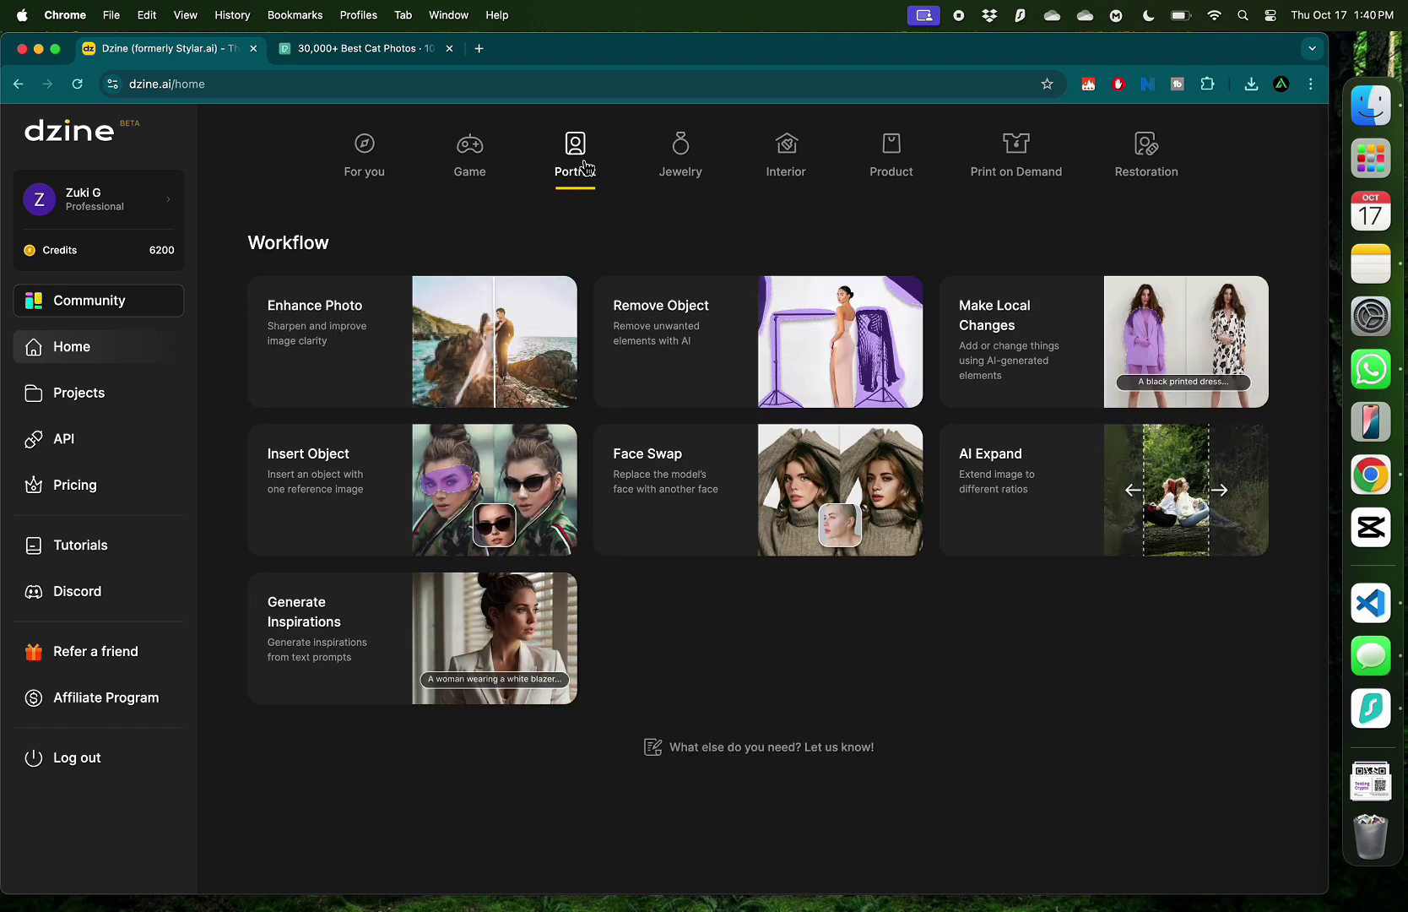
left_click(685, 164)
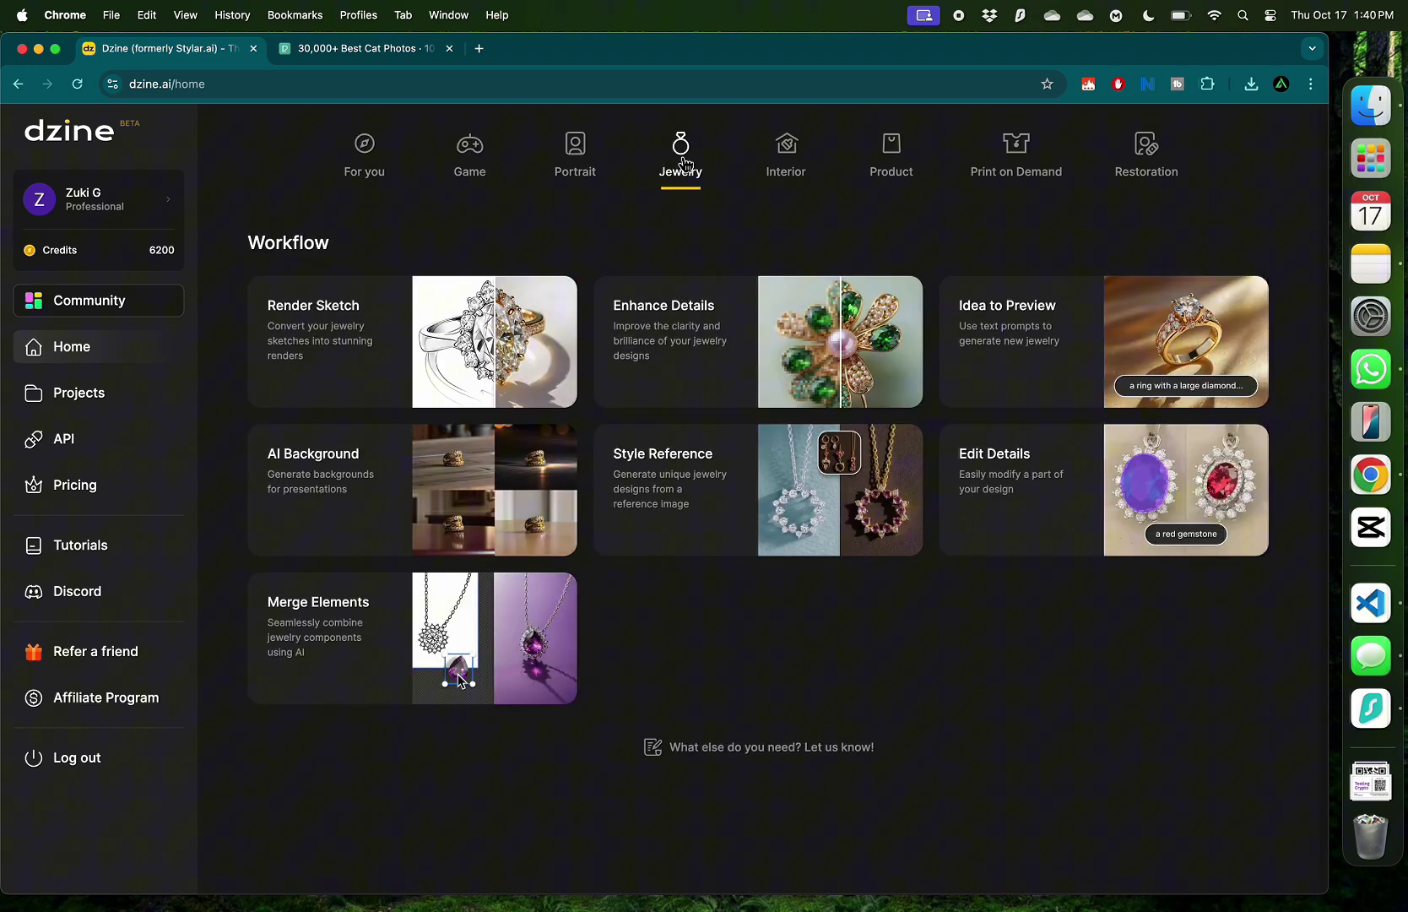
left_click(794, 164)
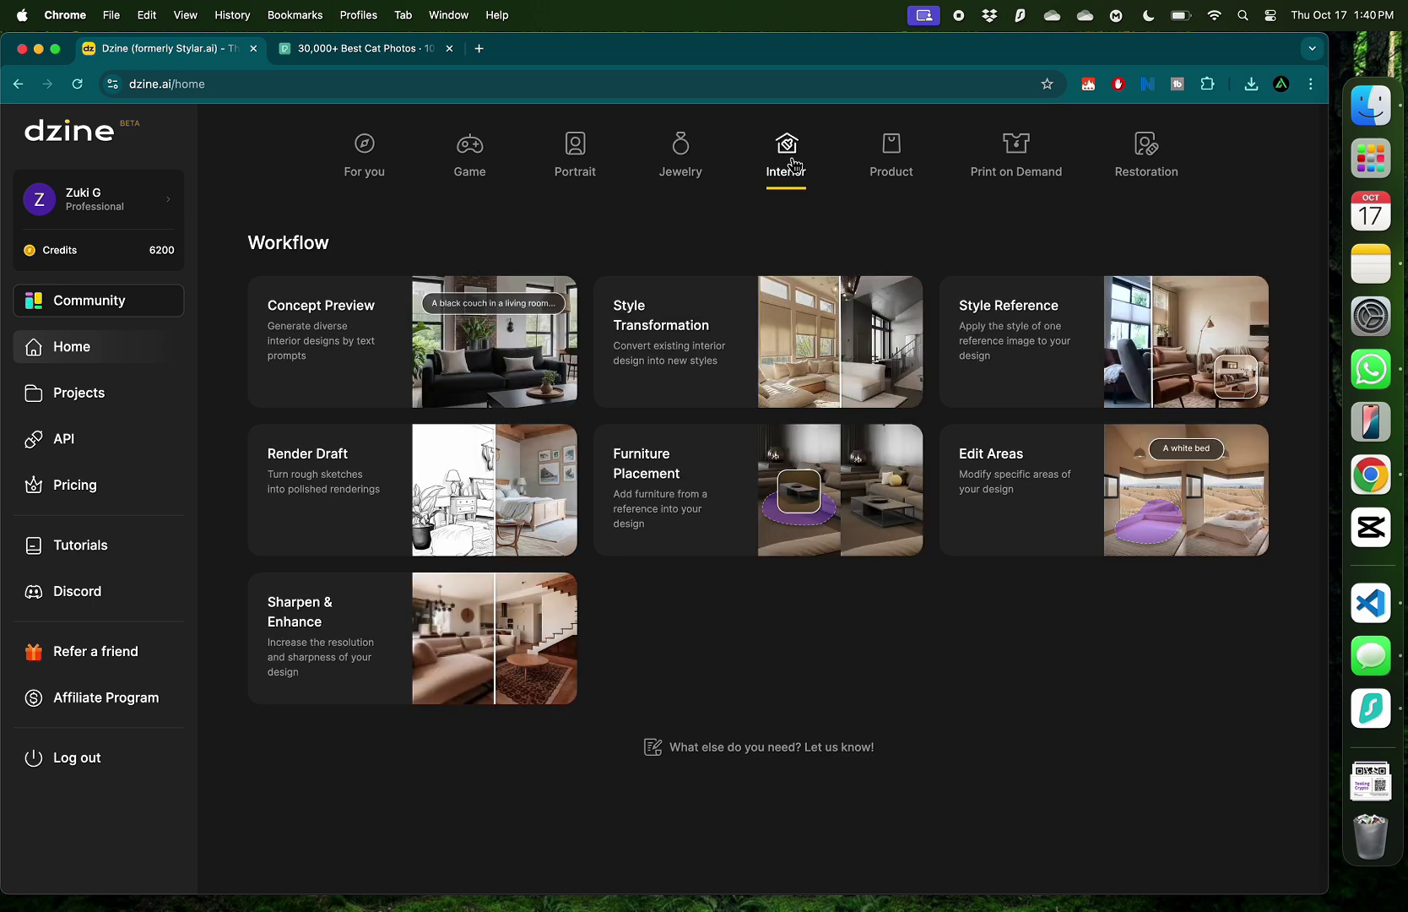
left_click(902, 163)
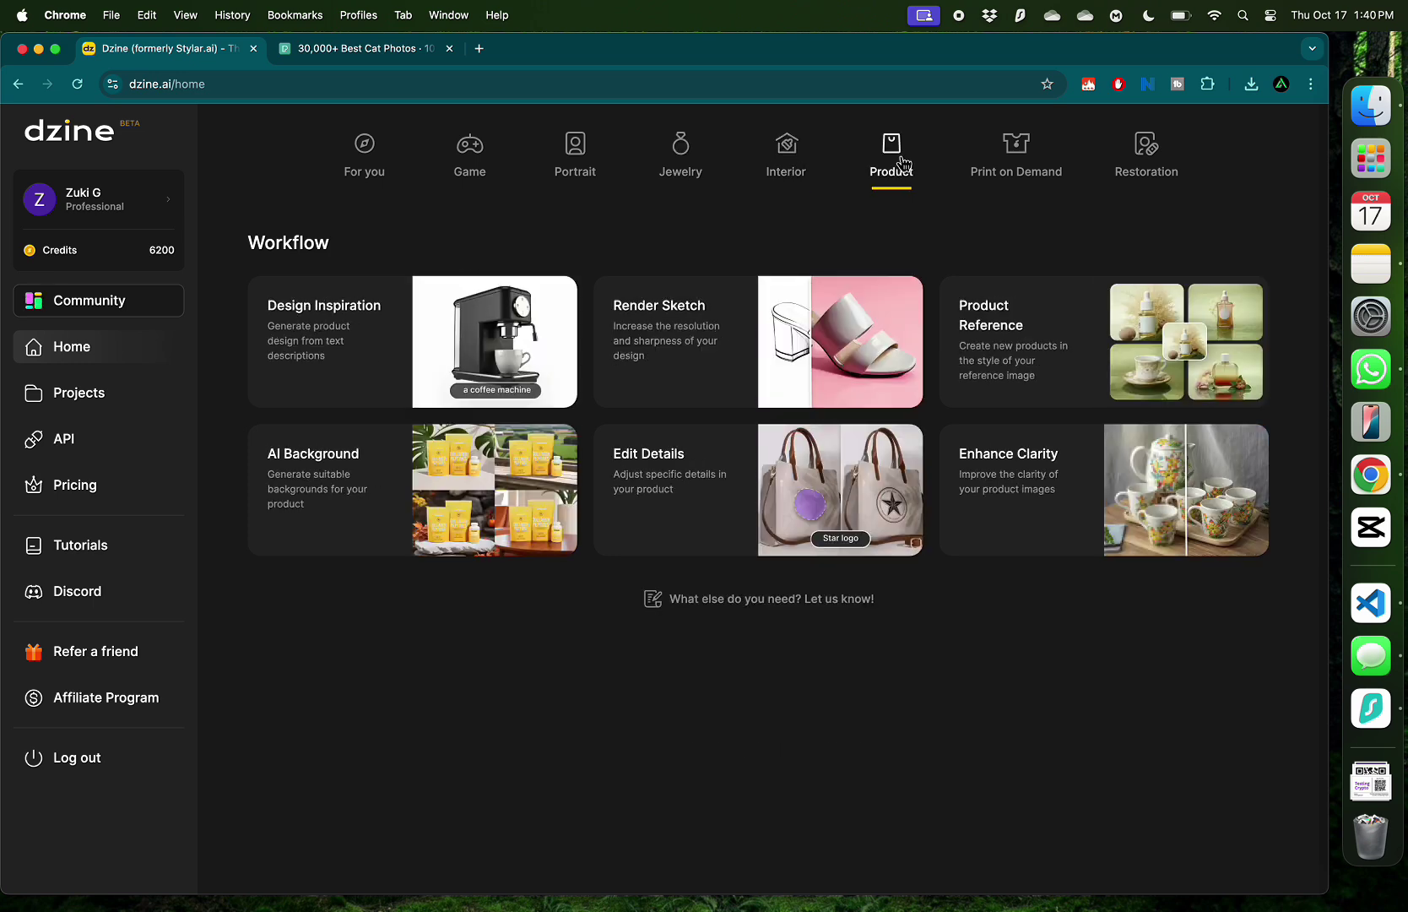
left_click(1011, 168)
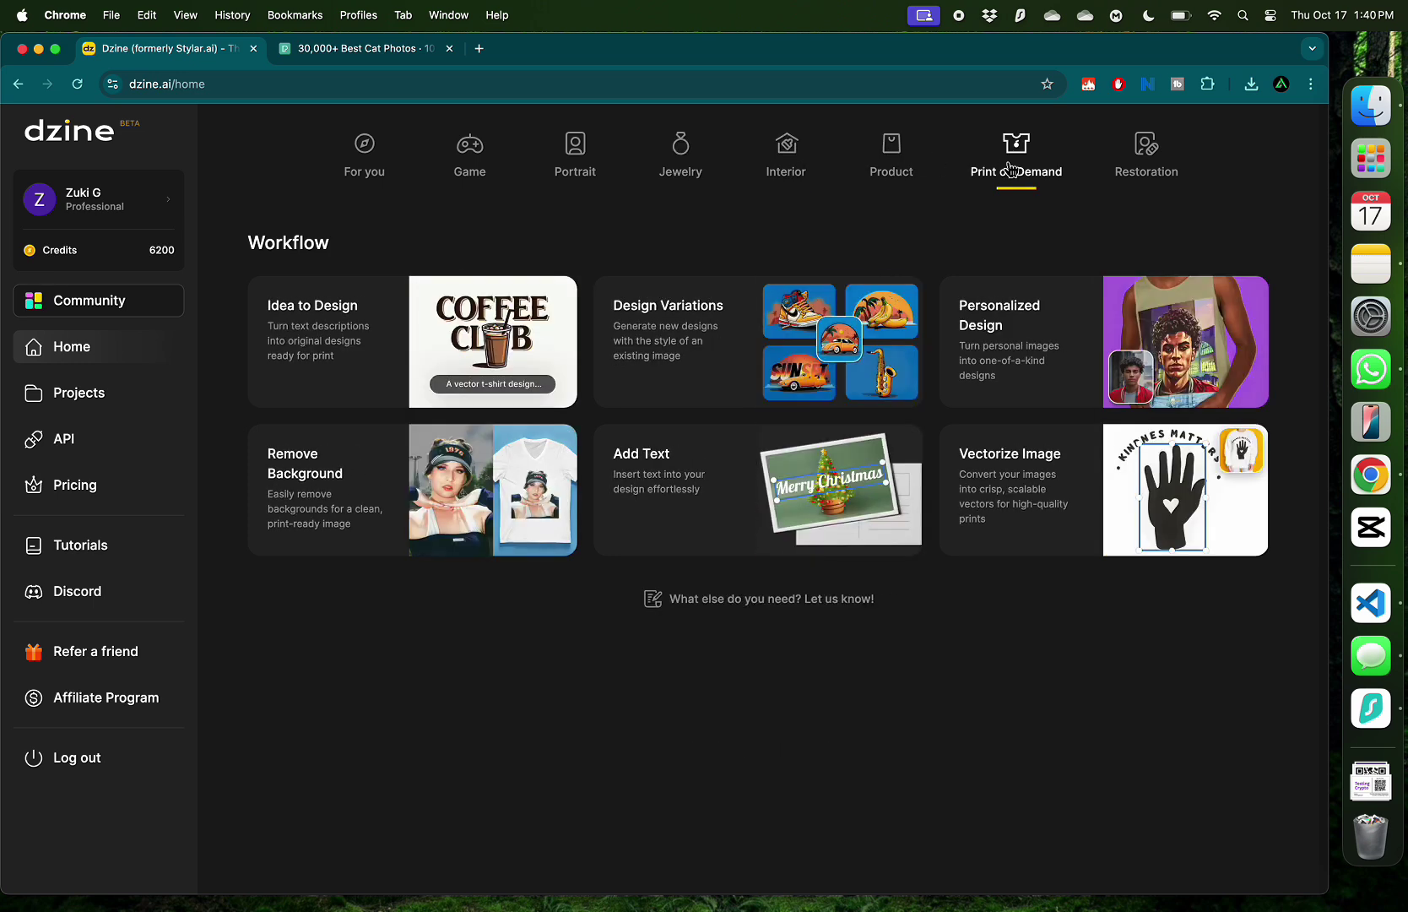
left_click(1157, 172)
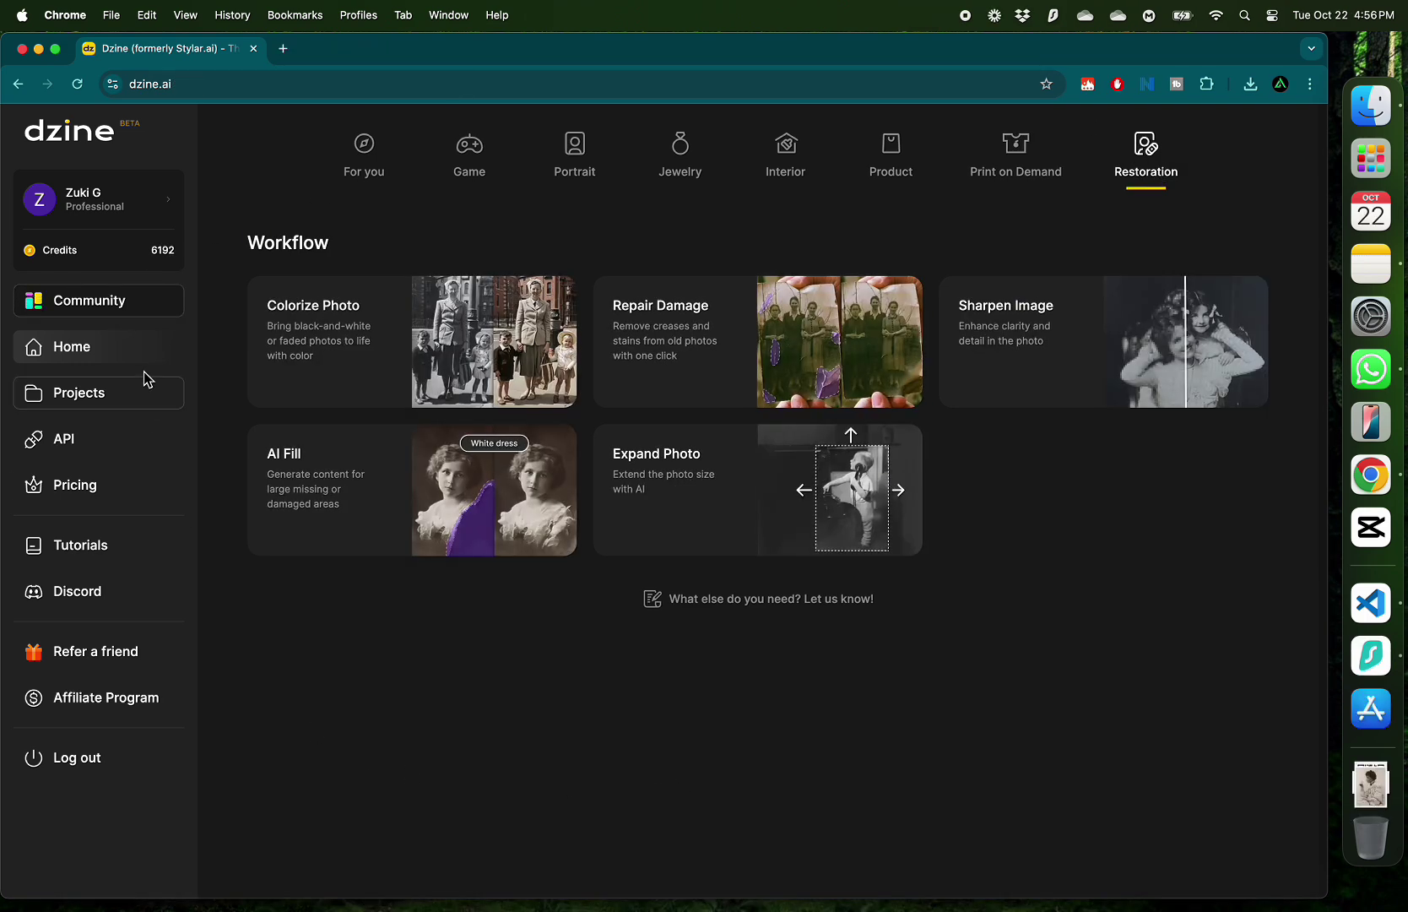
Step: Start a Colorize Photo canvas and browse the available image styles
left_click(329, 325)
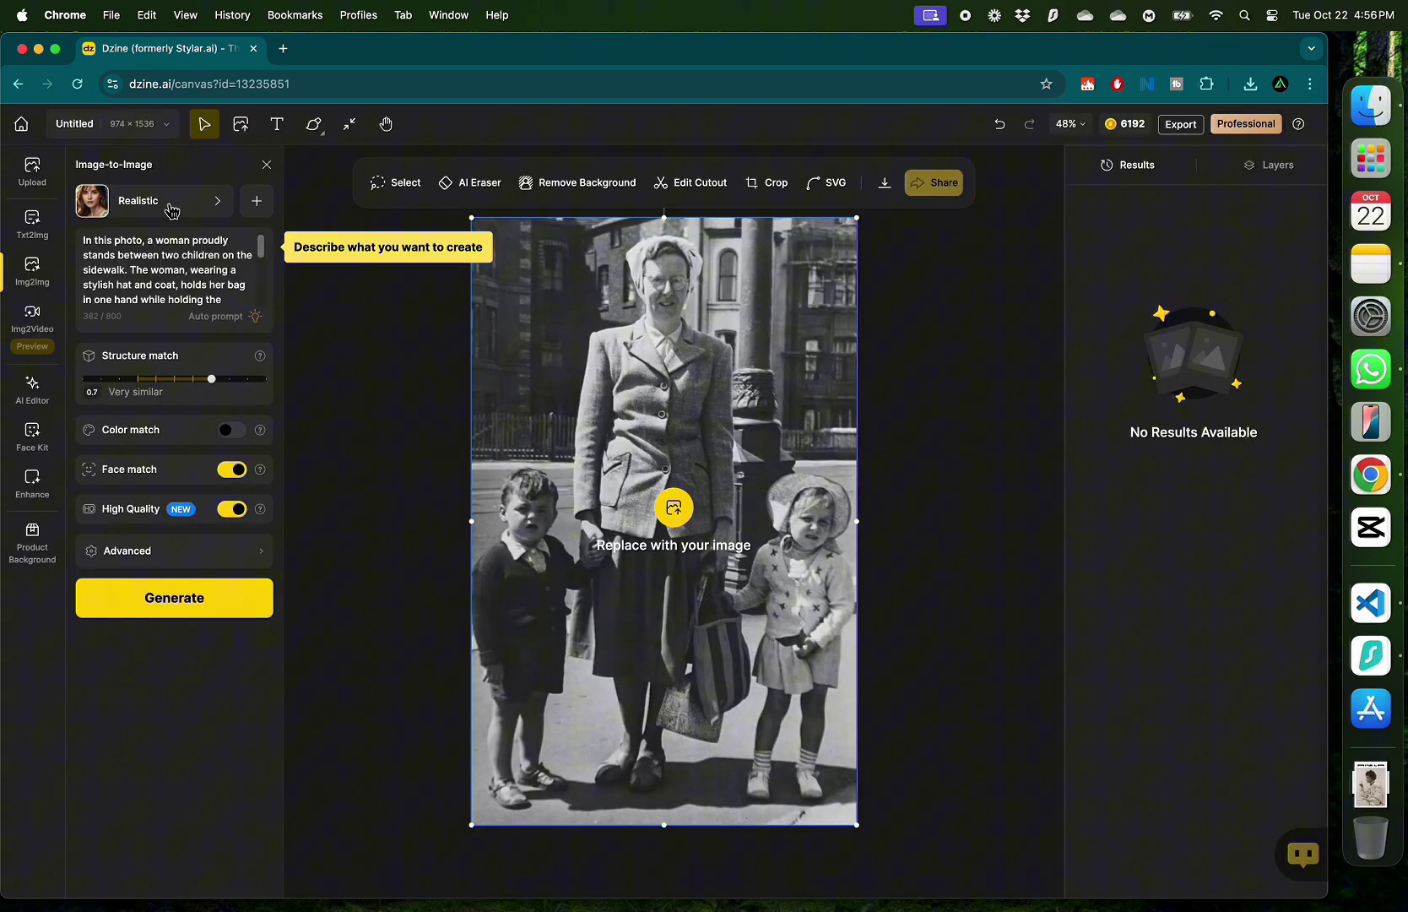
left_click(169, 209)
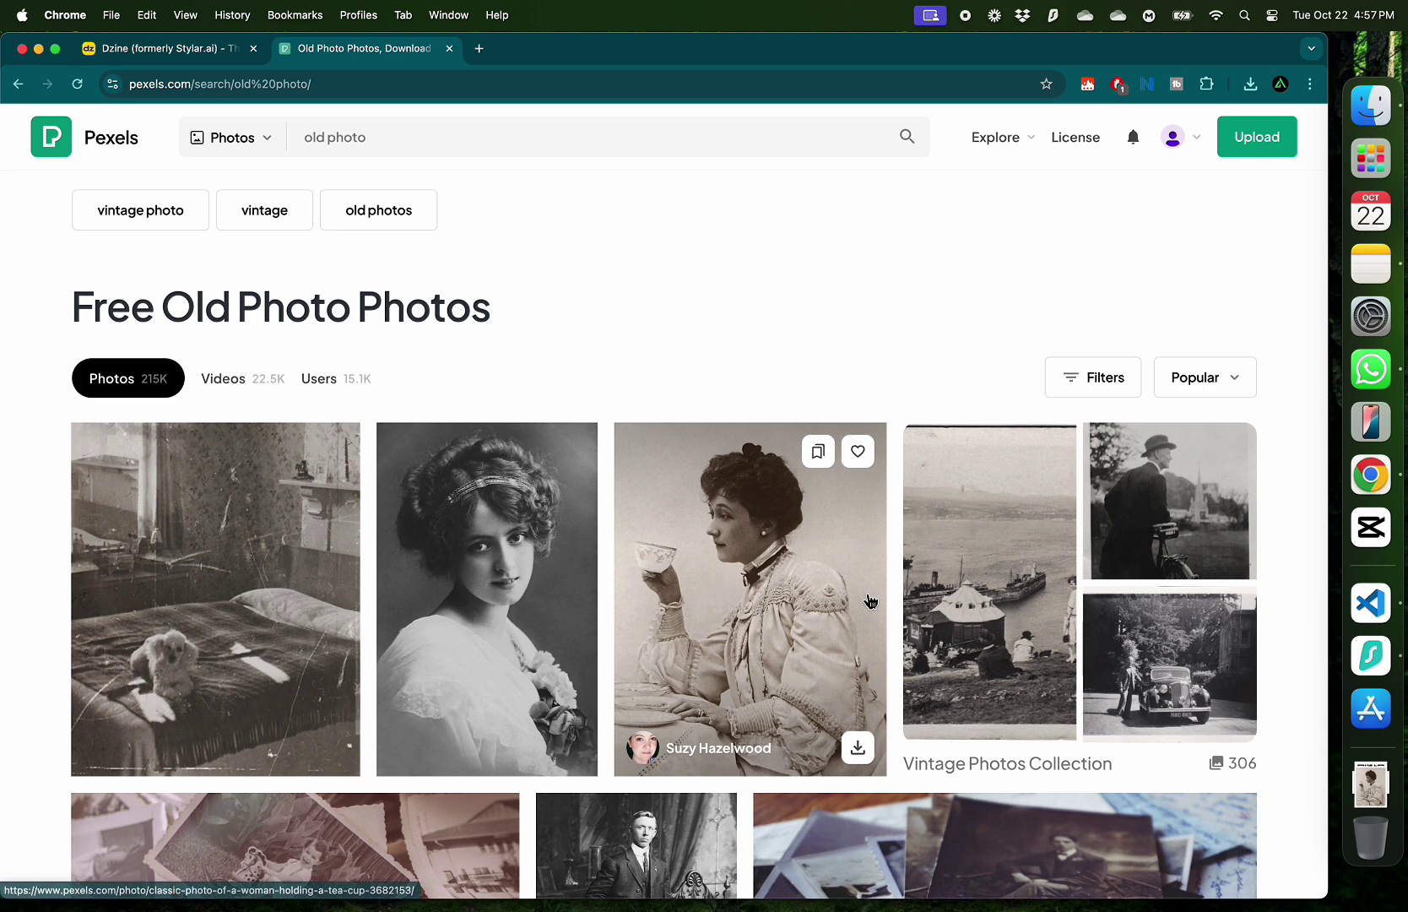
scroll(870, 599, "down", 3)
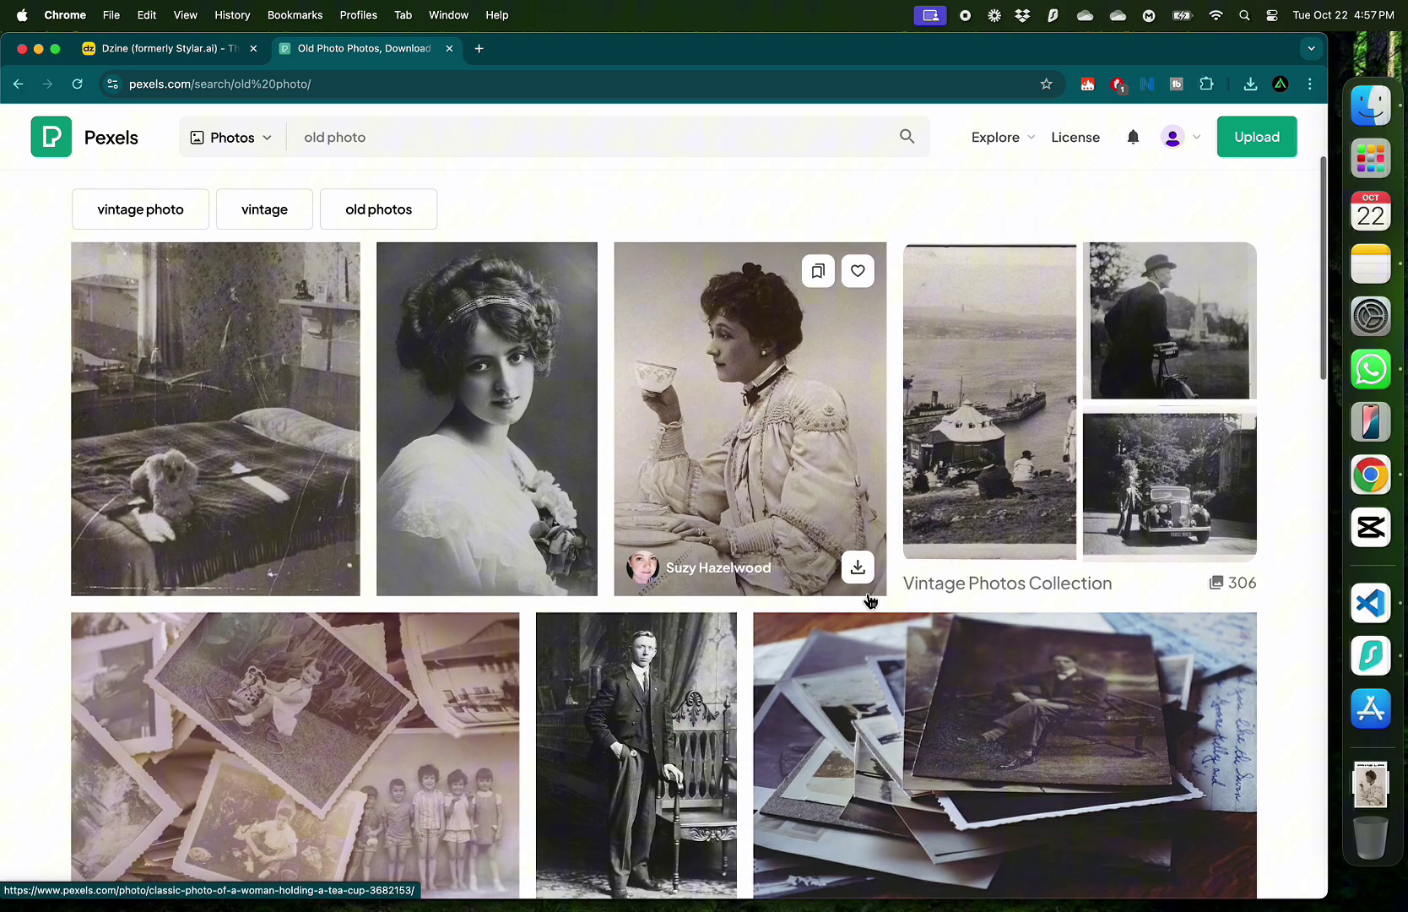
Step: Download the fur coat portrait from Pexels, then open the lace-cap woman photo
left_click(870, 600)
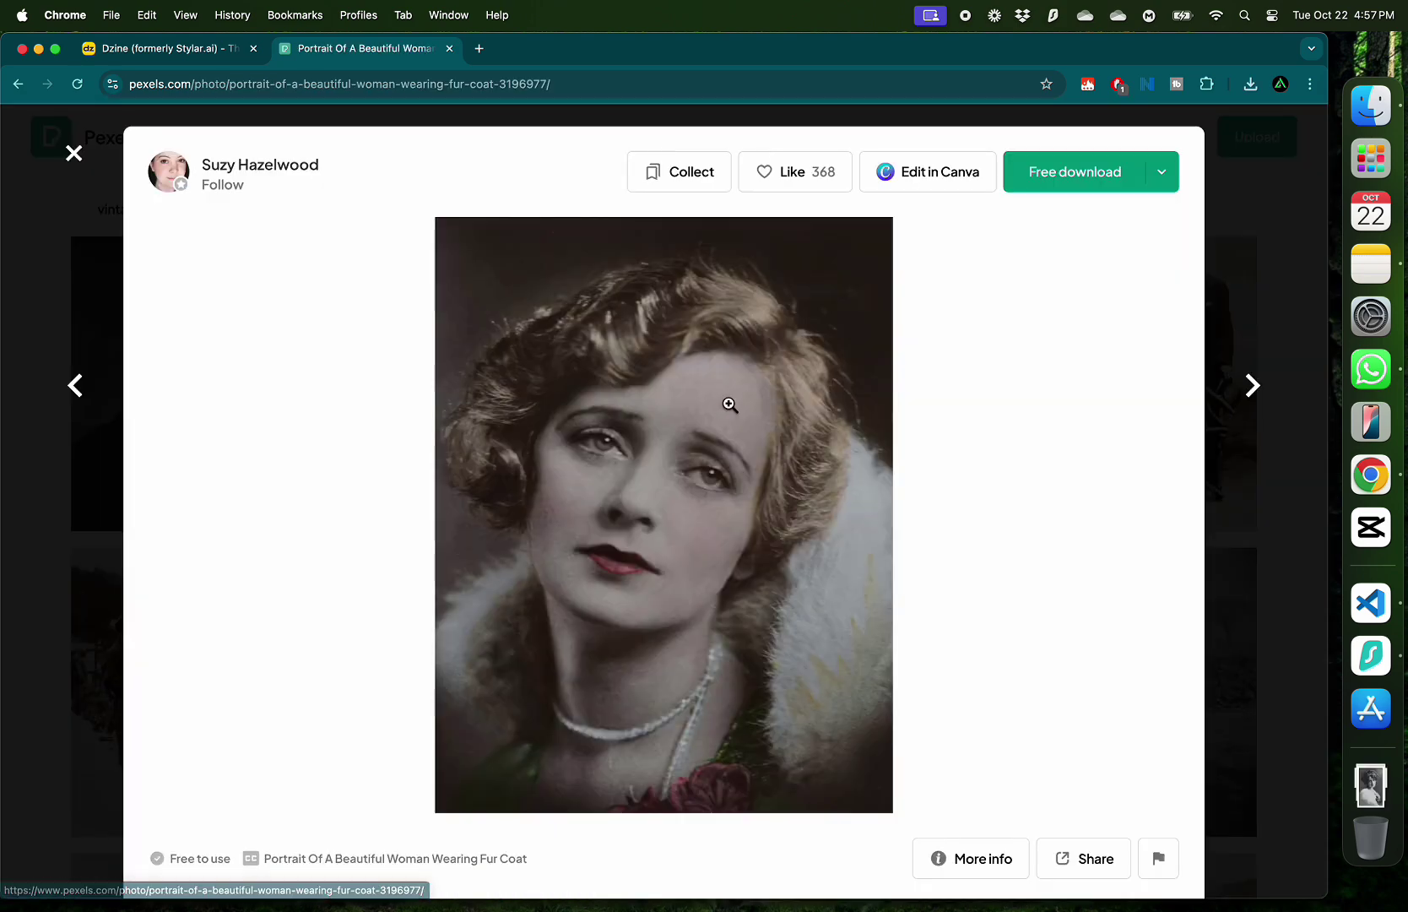
left_click(1099, 181)
left_click(1214, 633)
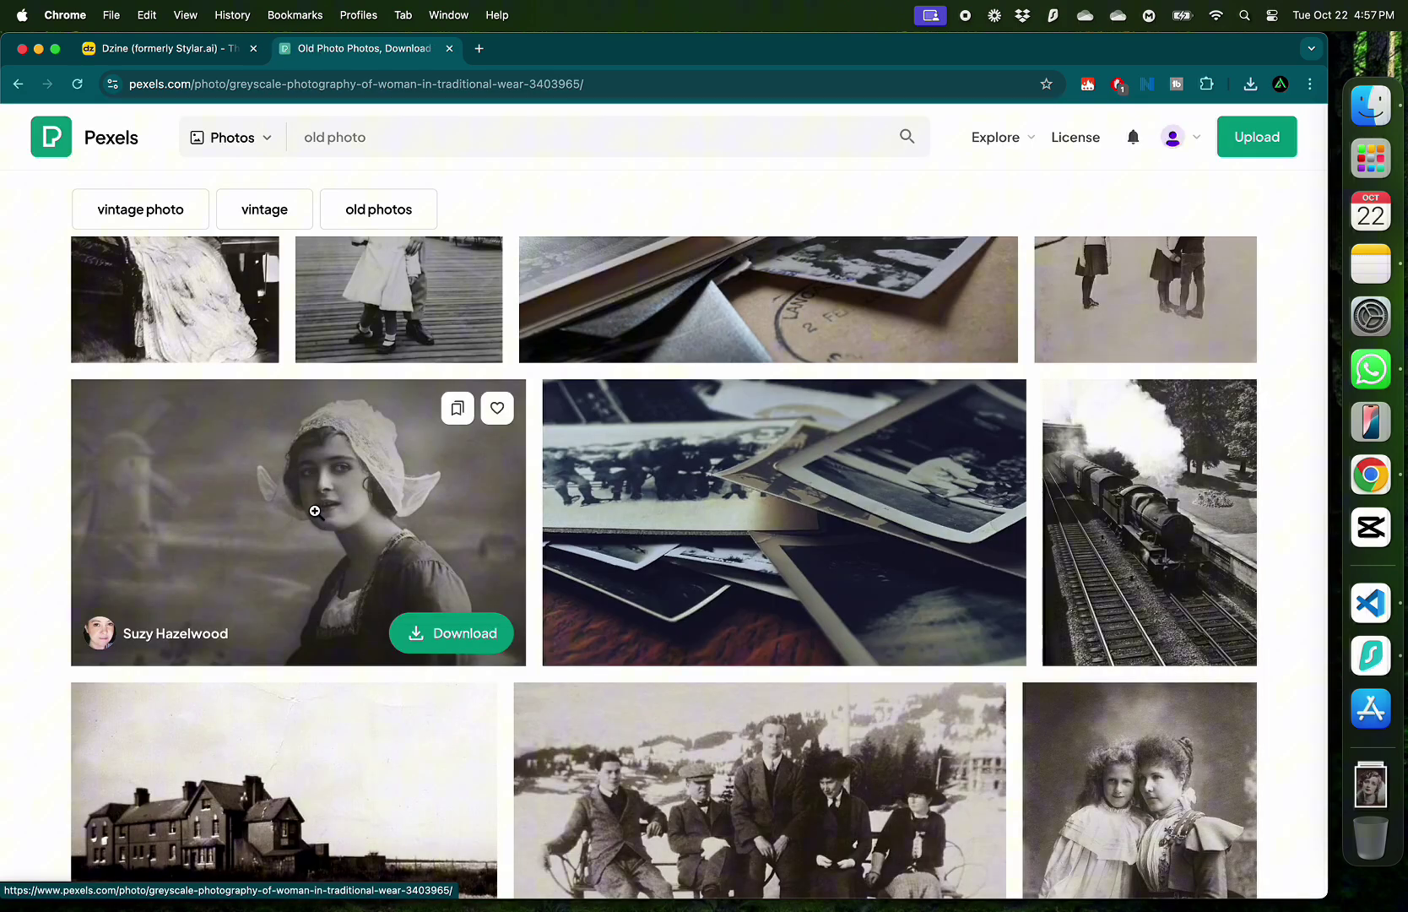
left_click(315, 512)
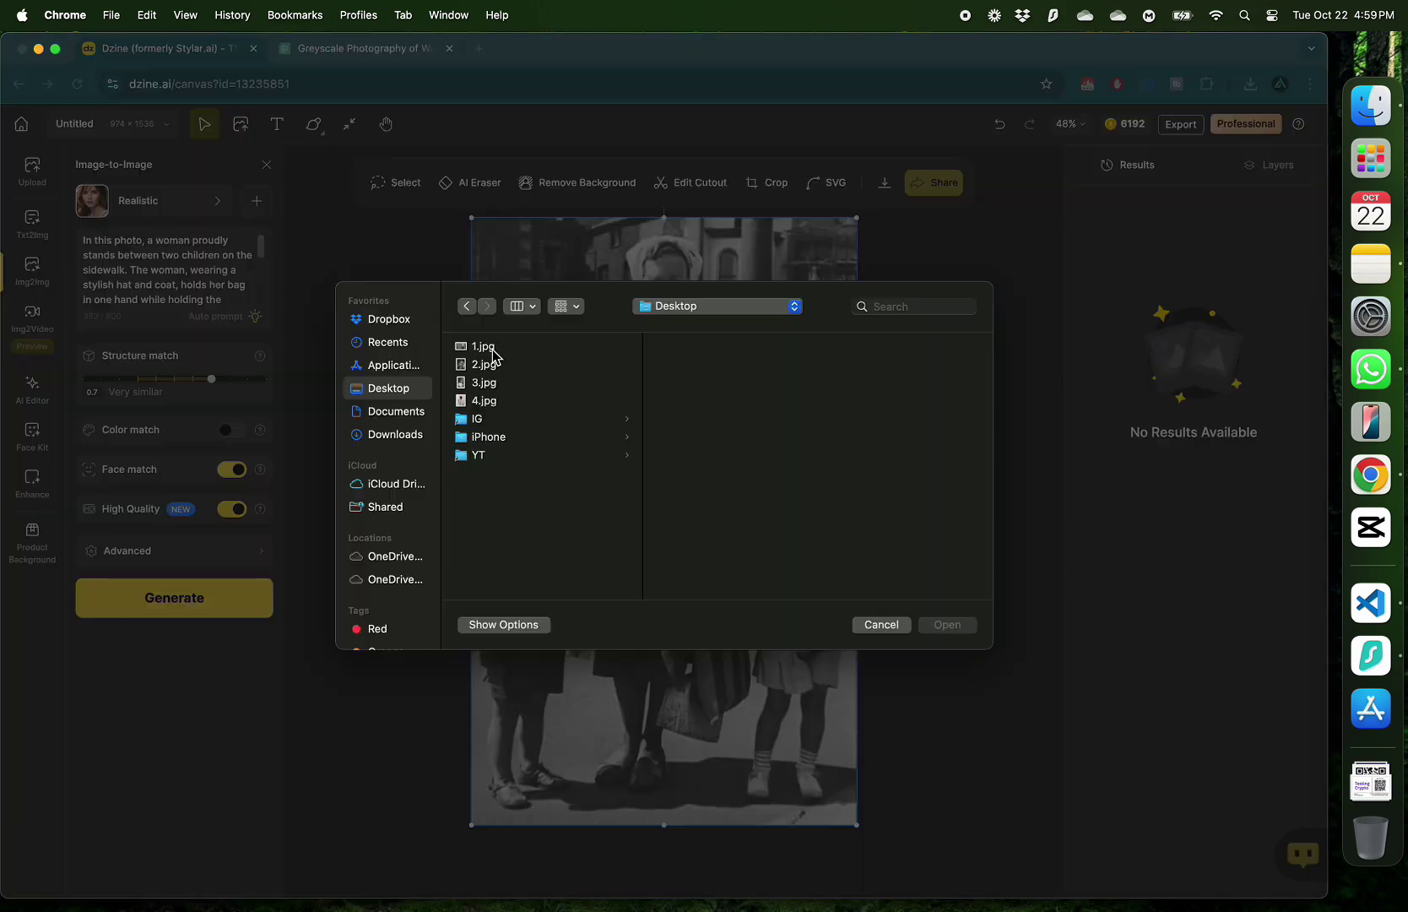
Step: Preview 1.jpg and upload it onto the canvas in place of the sample
left_click(493, 347)
key("space")
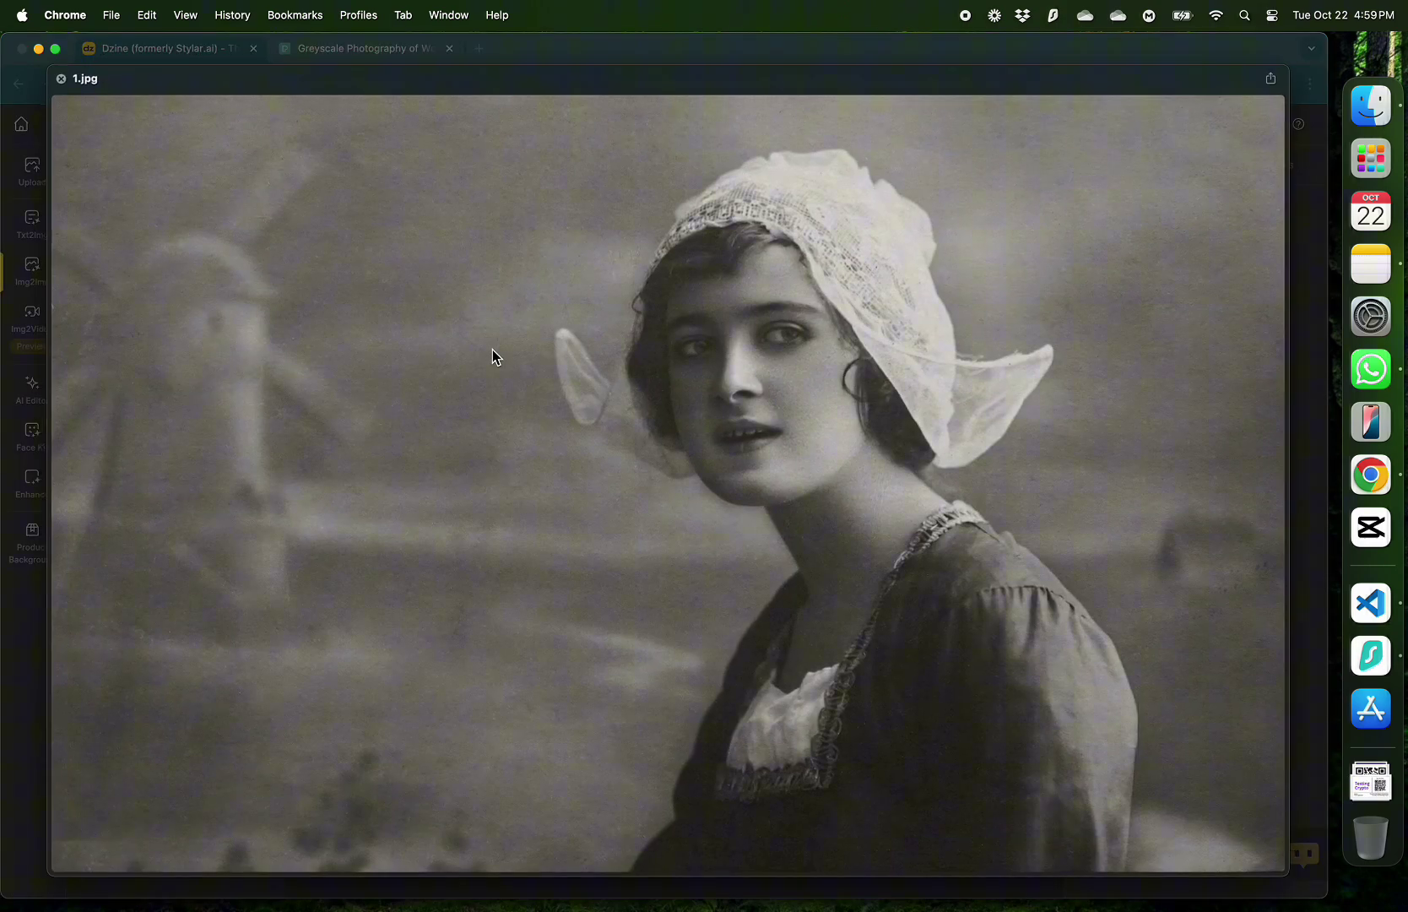
key("space")
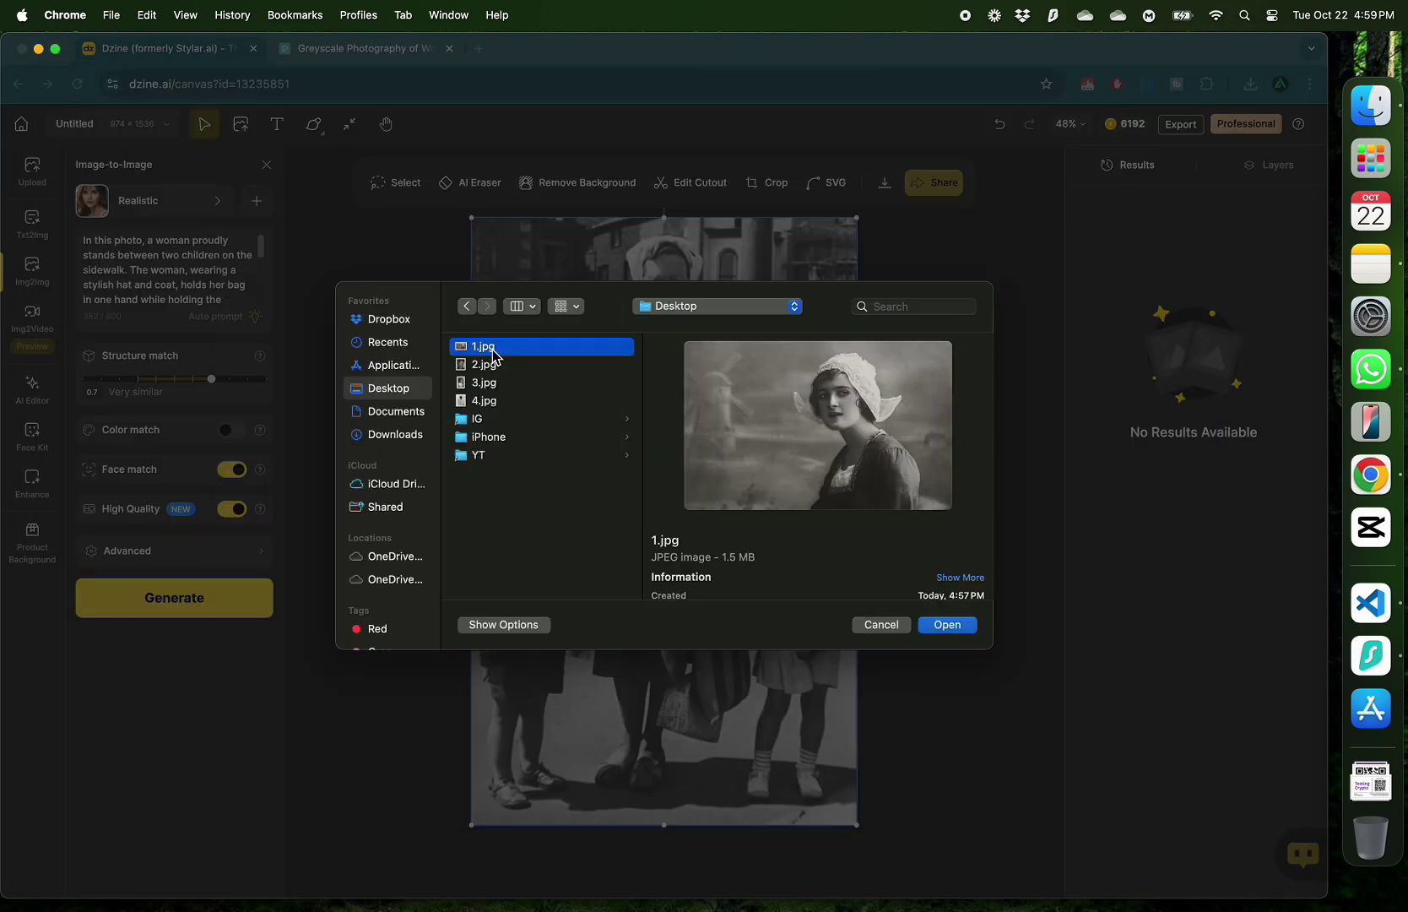
left_click(947, 626)
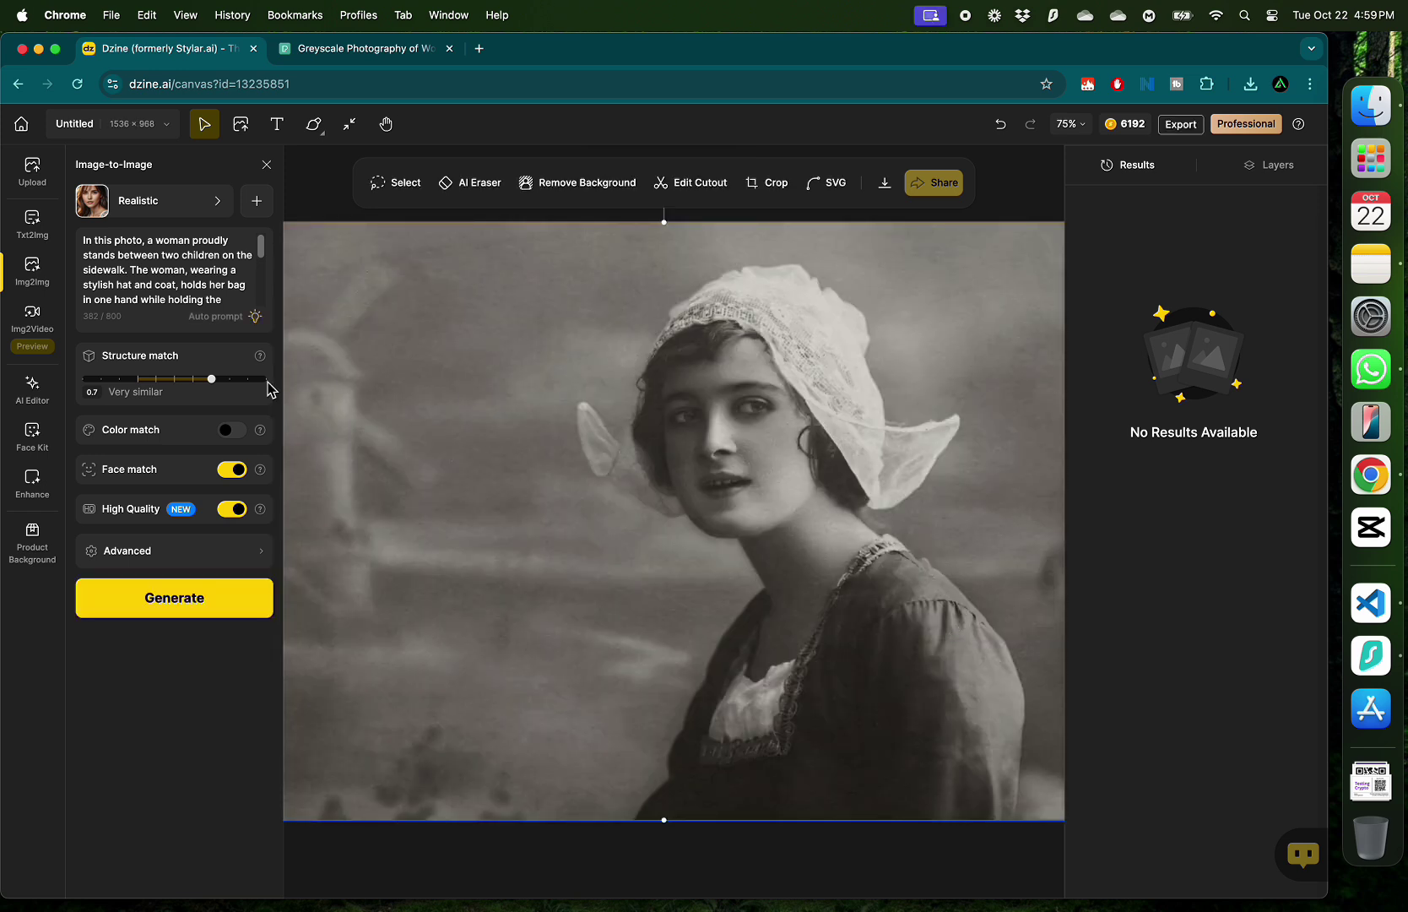
Step: Clear the existing prompt text completely
left_click(221, 293)
key("super+a")
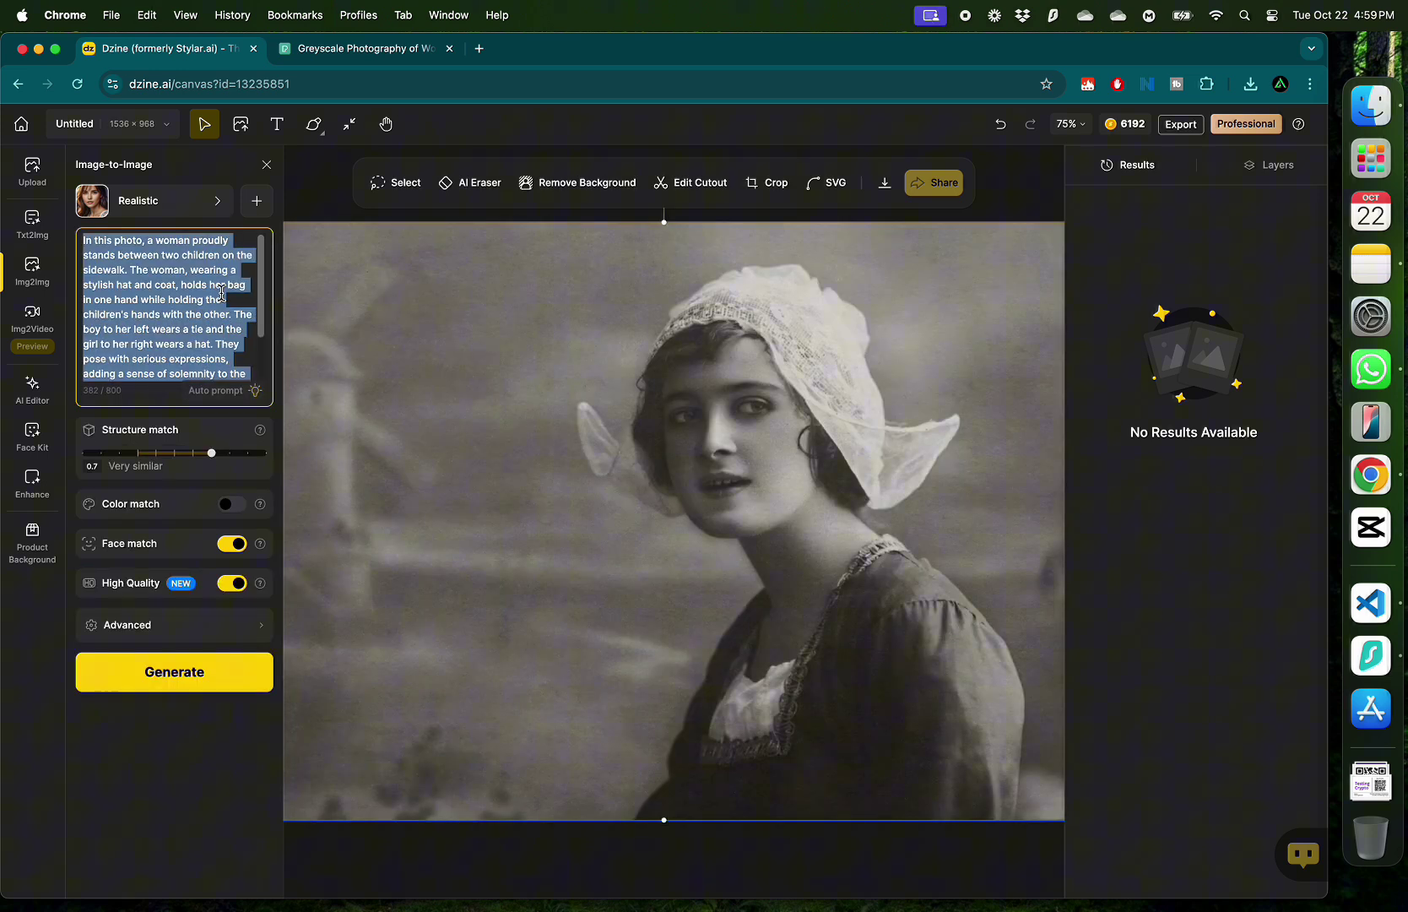
key("BackSpace")
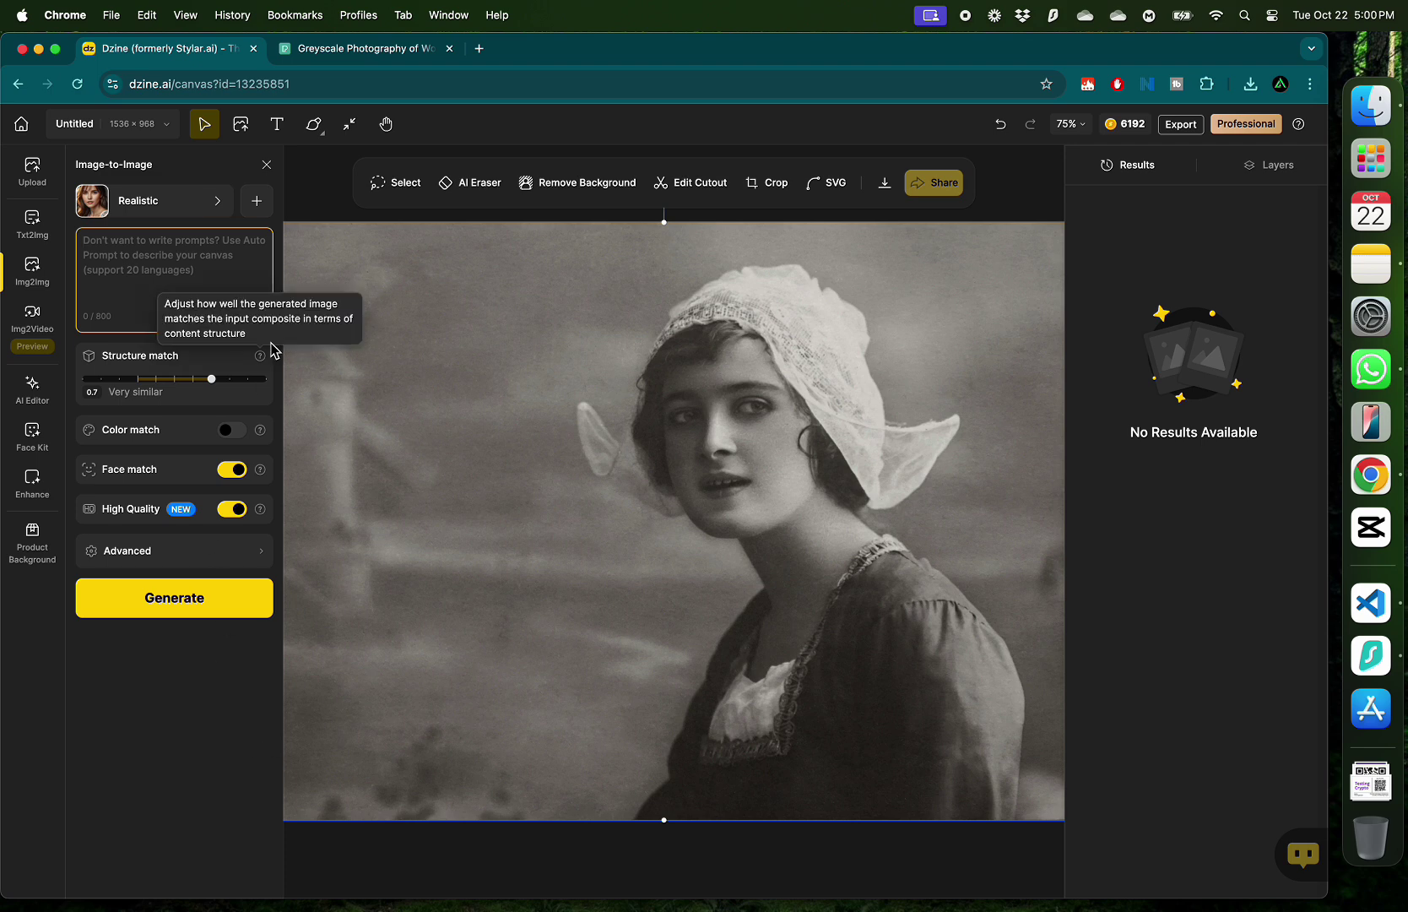
Step: Generate the colorized windmill portraits and set the third result's download format to JPG
left_click(176, 596)
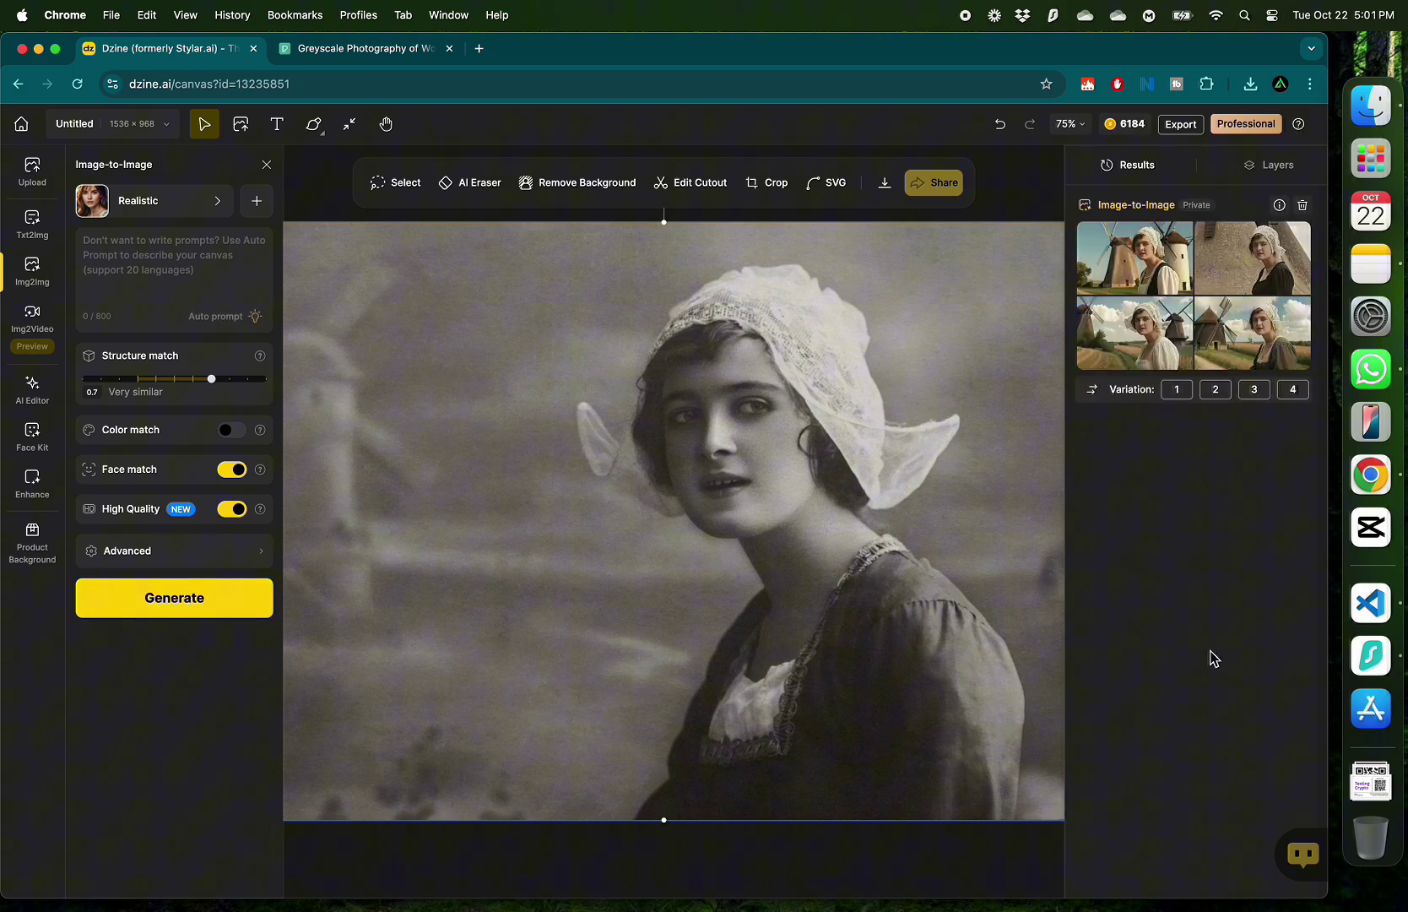
mouse_move(1148, 271)
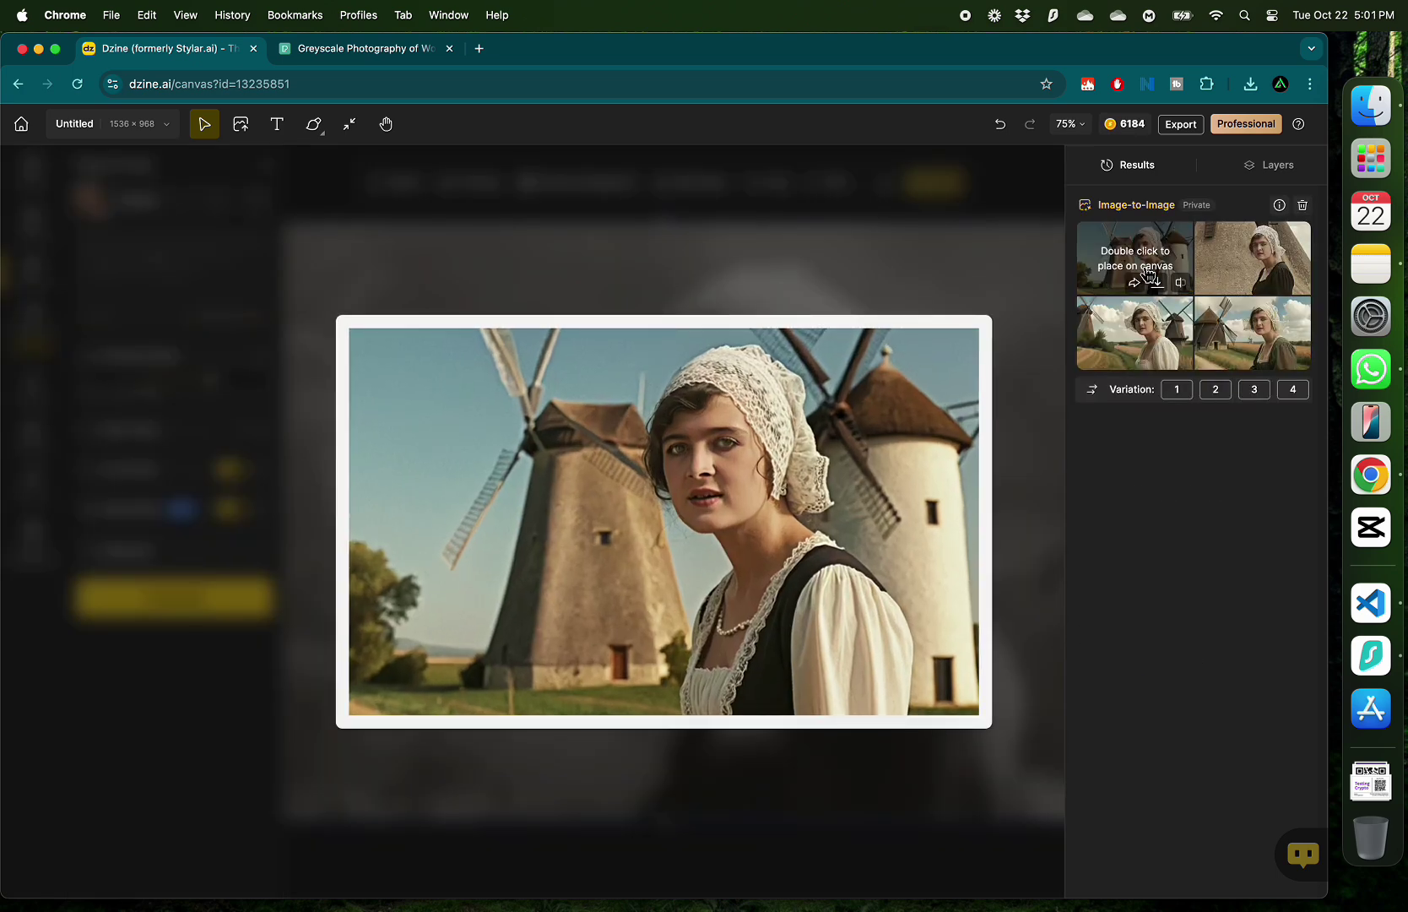
mouse_move(1234, 267)
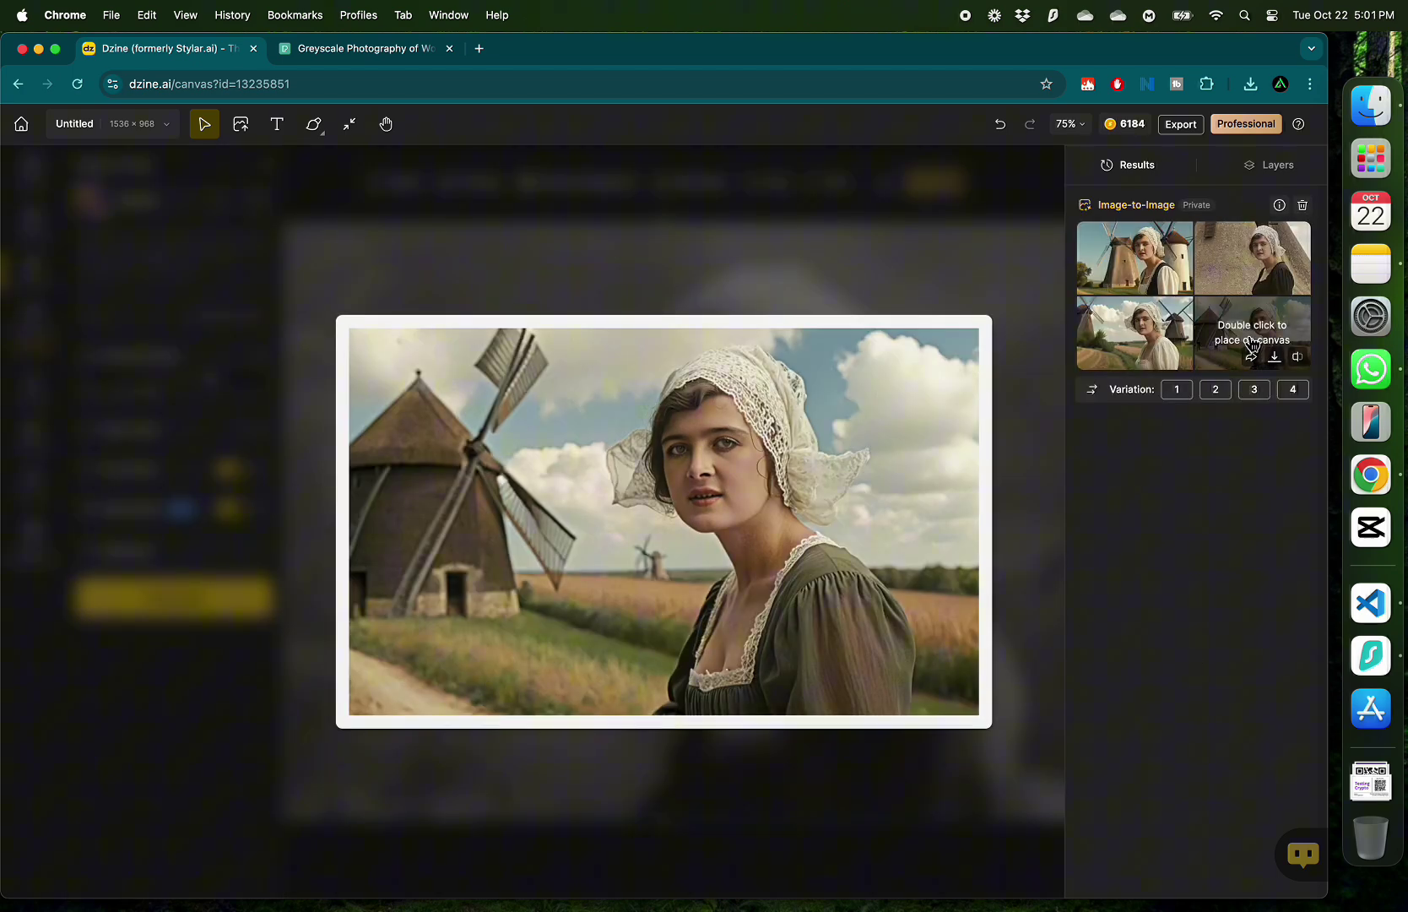
mouse_move(1151, 350)
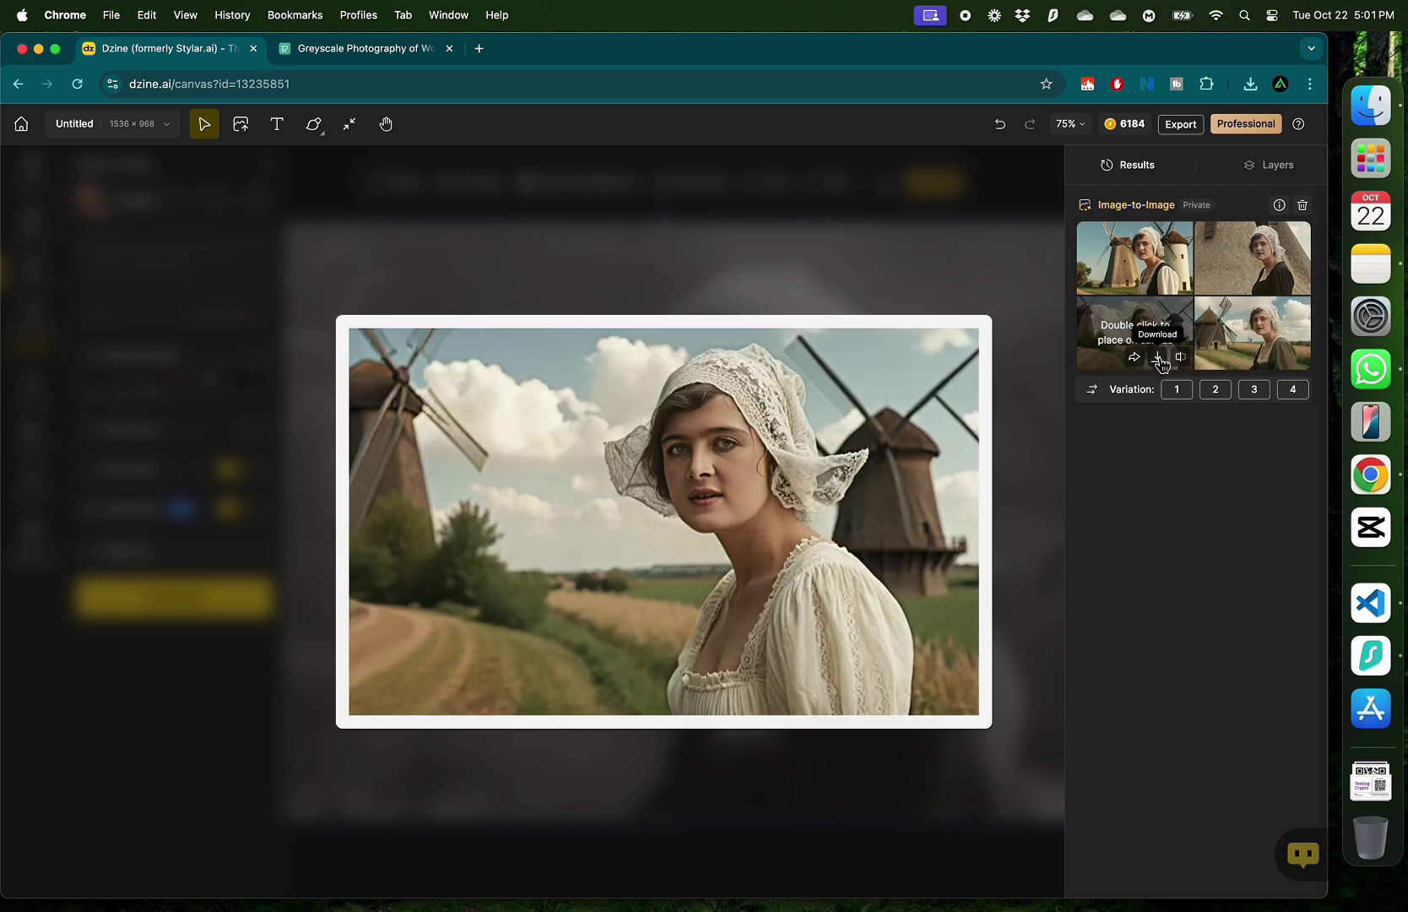
left_click(1160, 359)
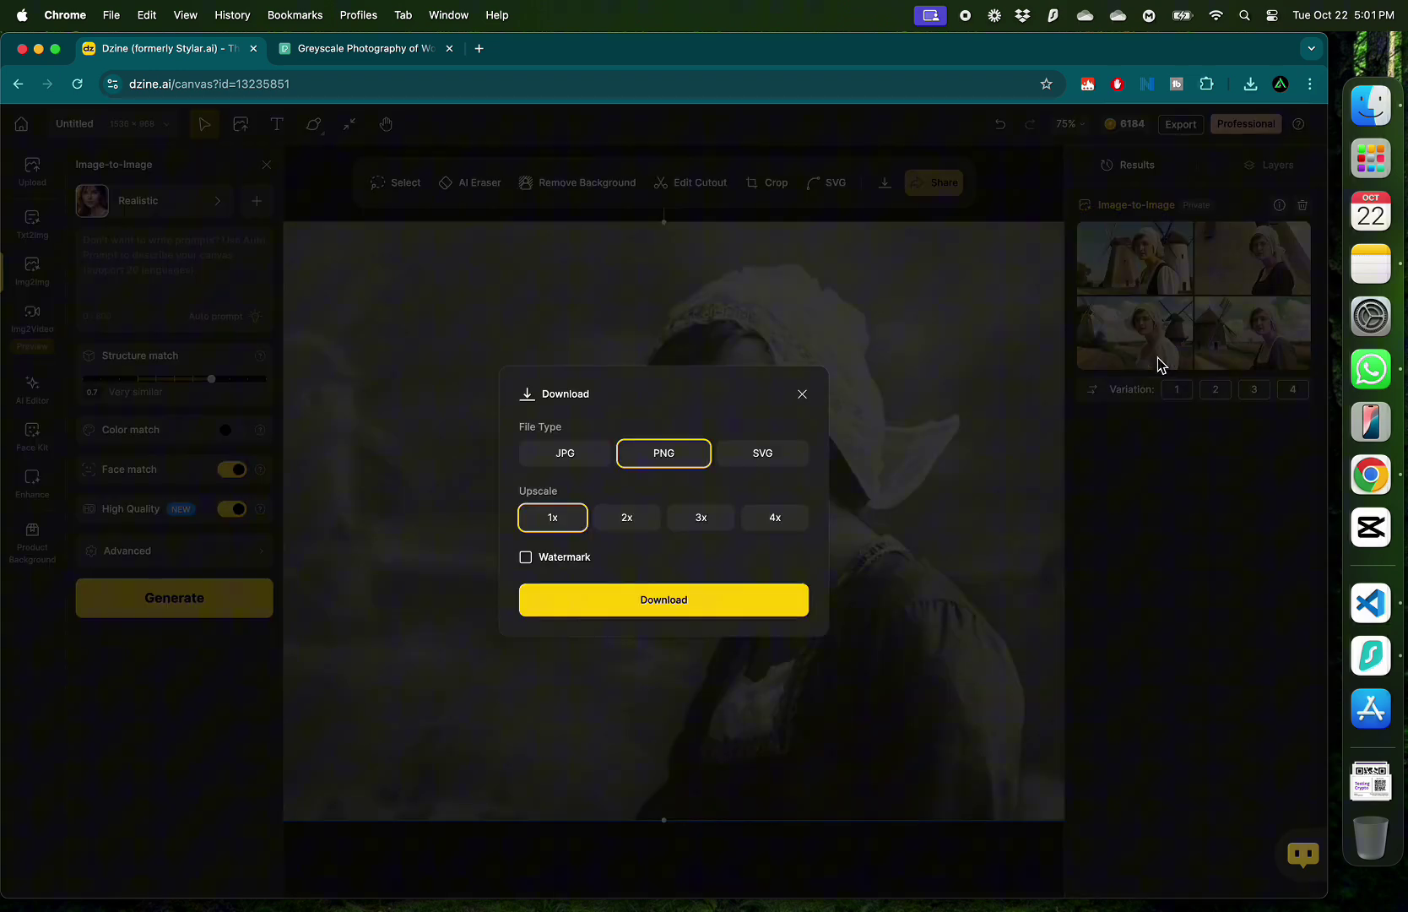
left_click(598, 464)
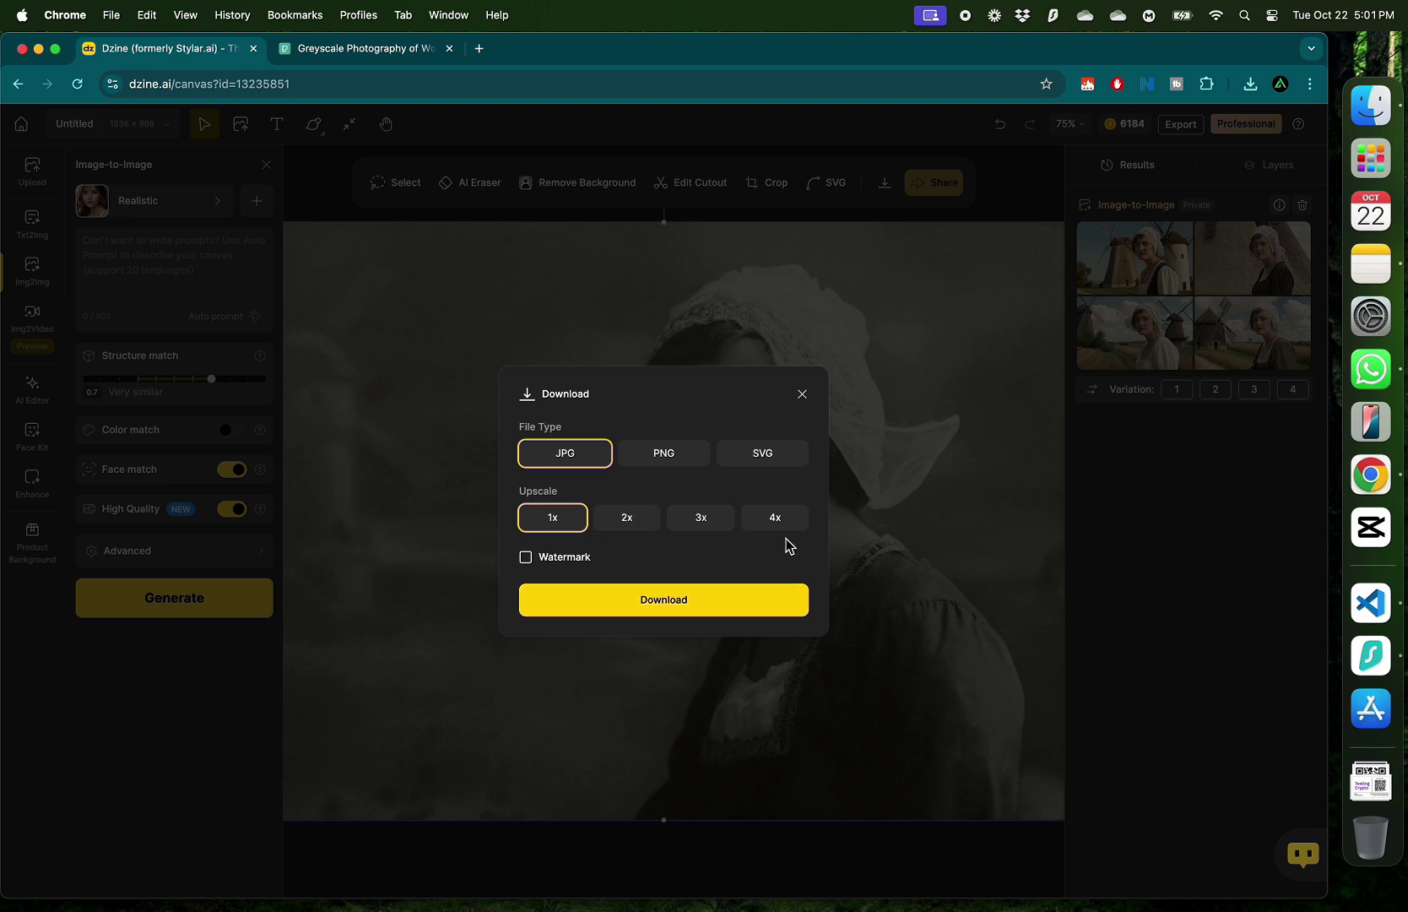
Step: Download the windmill result as a 1x JPG, then replace the canvas photo with 2.jpg
left_click(673, 606)
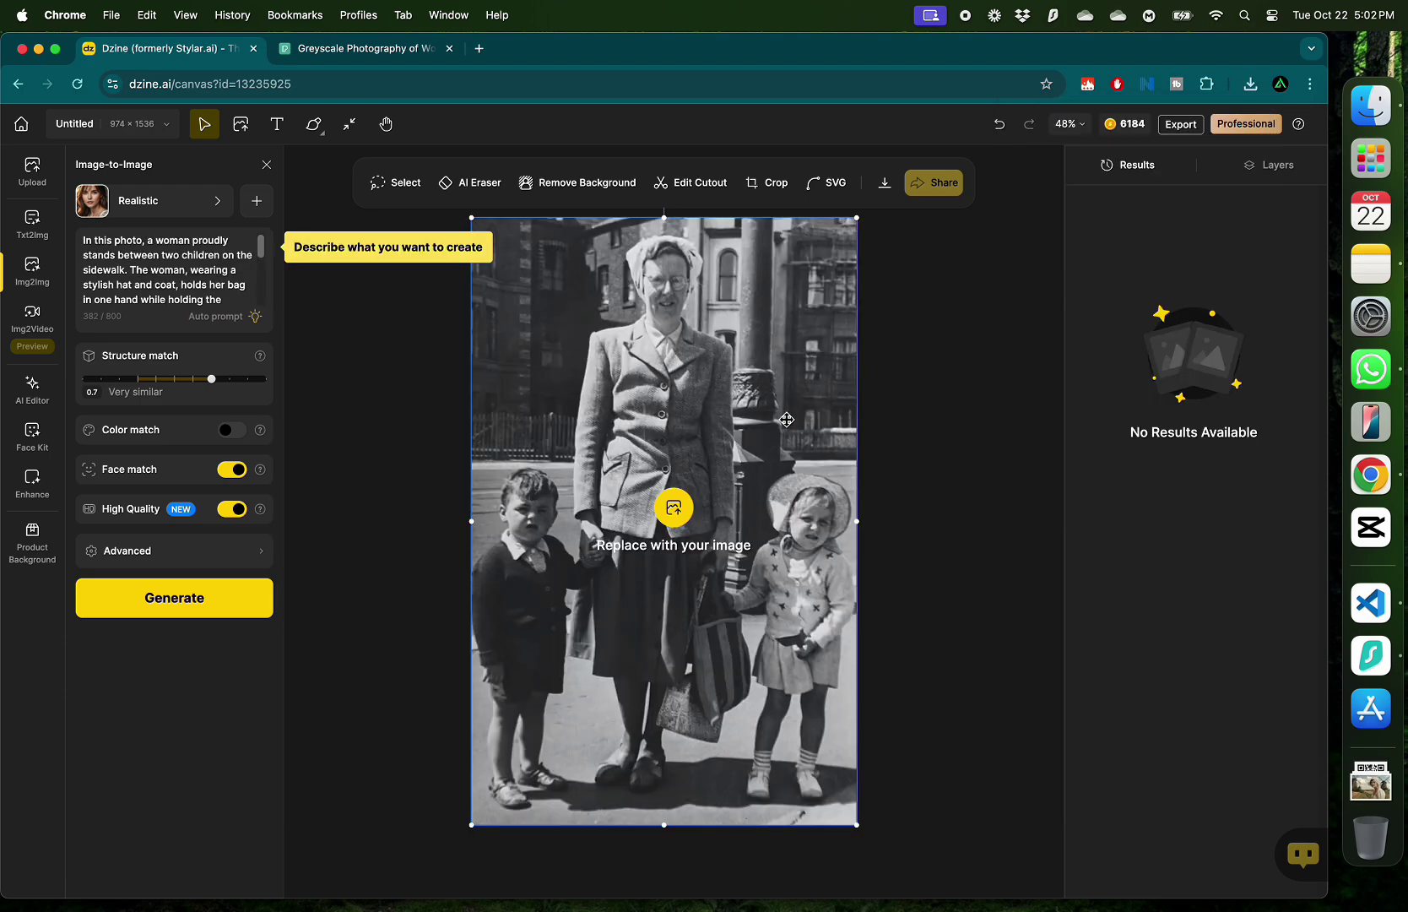
left_click(667, 554)
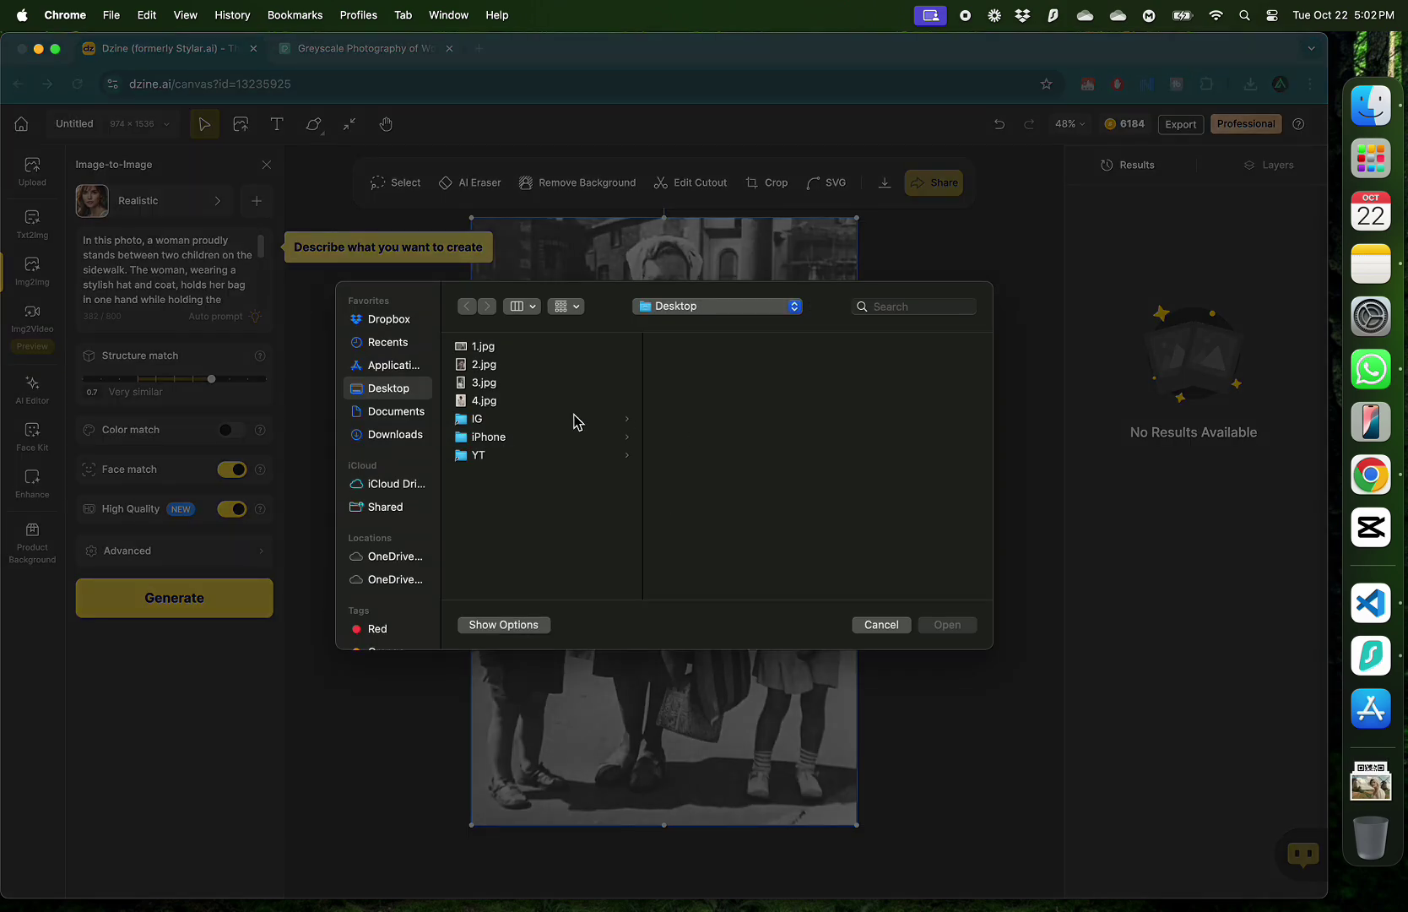
left_click(503, 377)
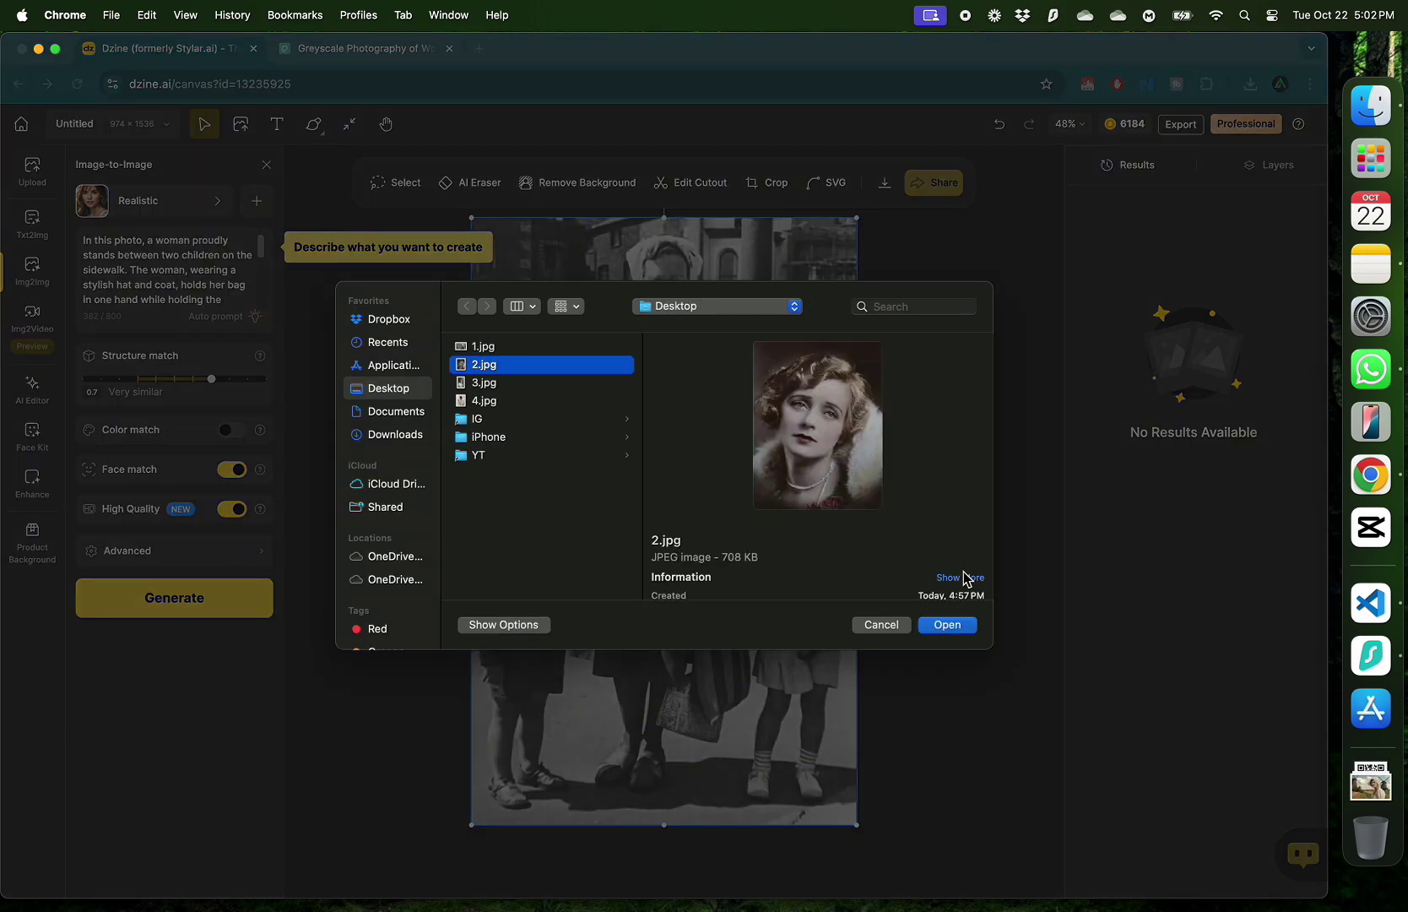
key("space")
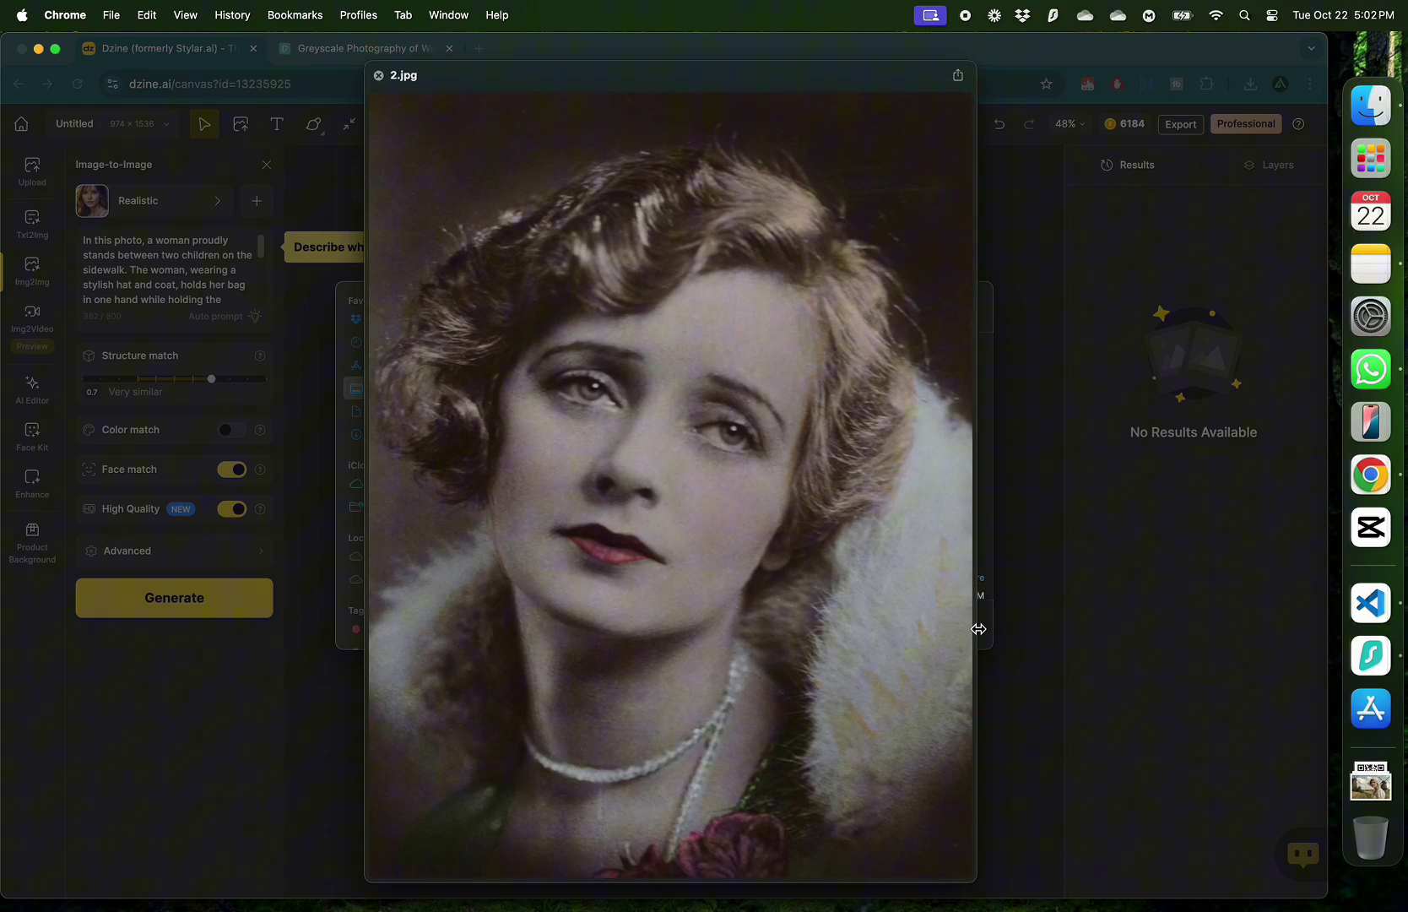
key("space")
left_click(947, 625)
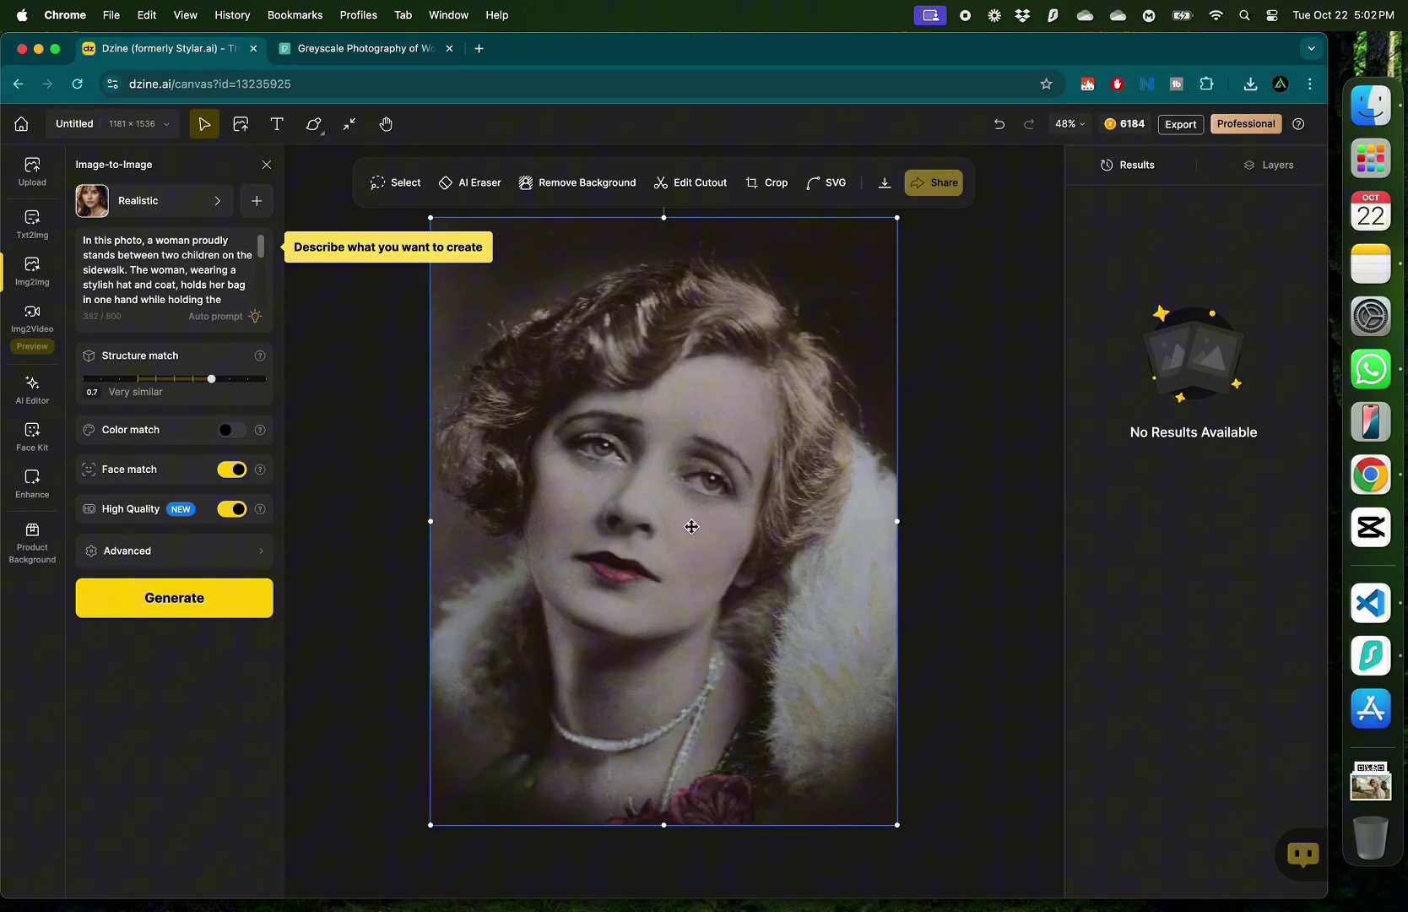
left_click(256, 201)
scroll(641, 691, "down", 2)
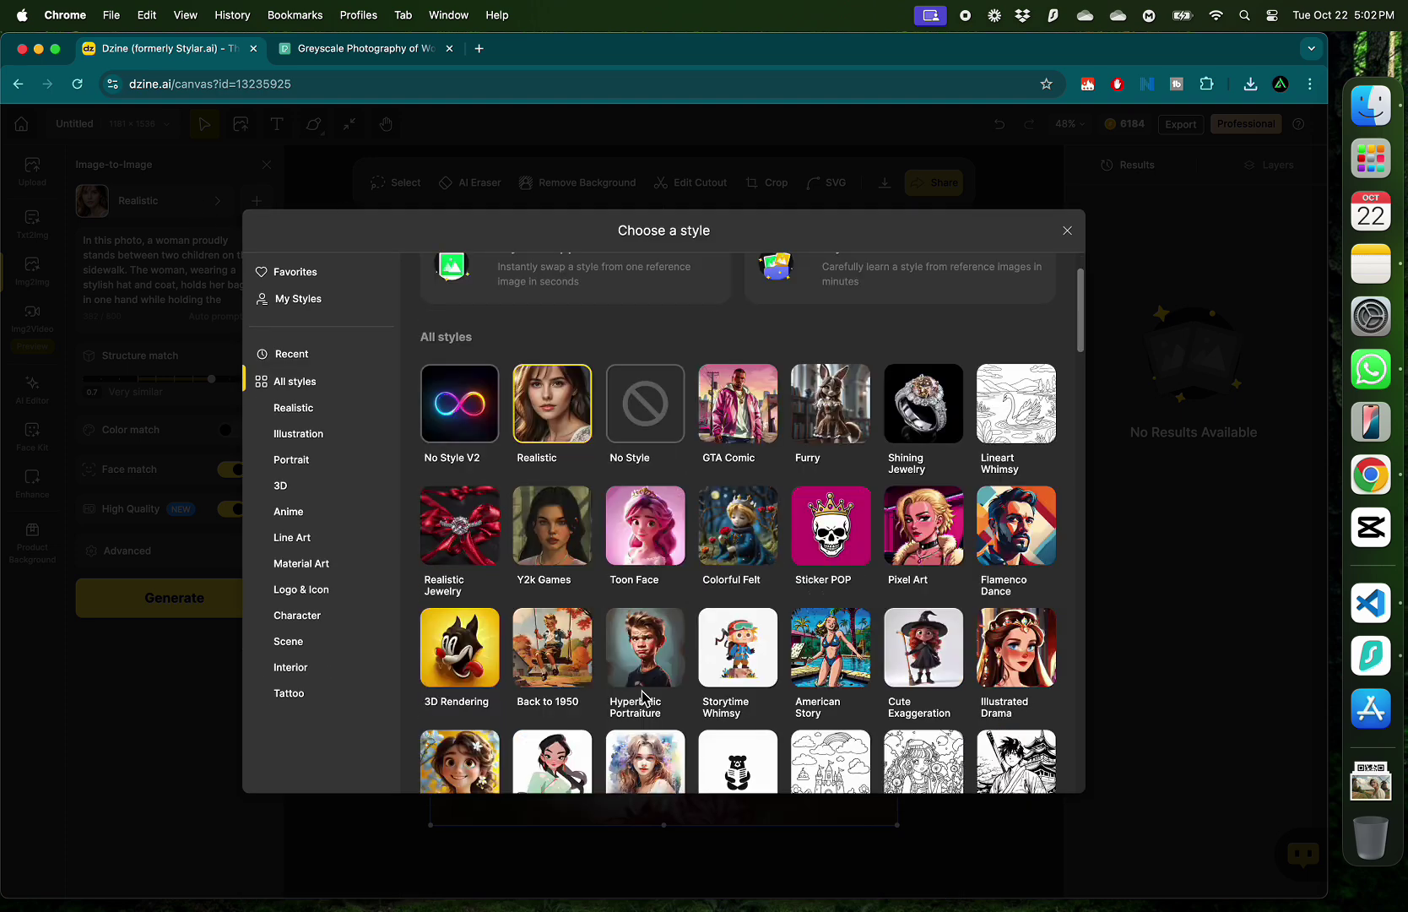
Step: Apply the Back to 1950 style and clear the old prompt
left_click(556, 663)
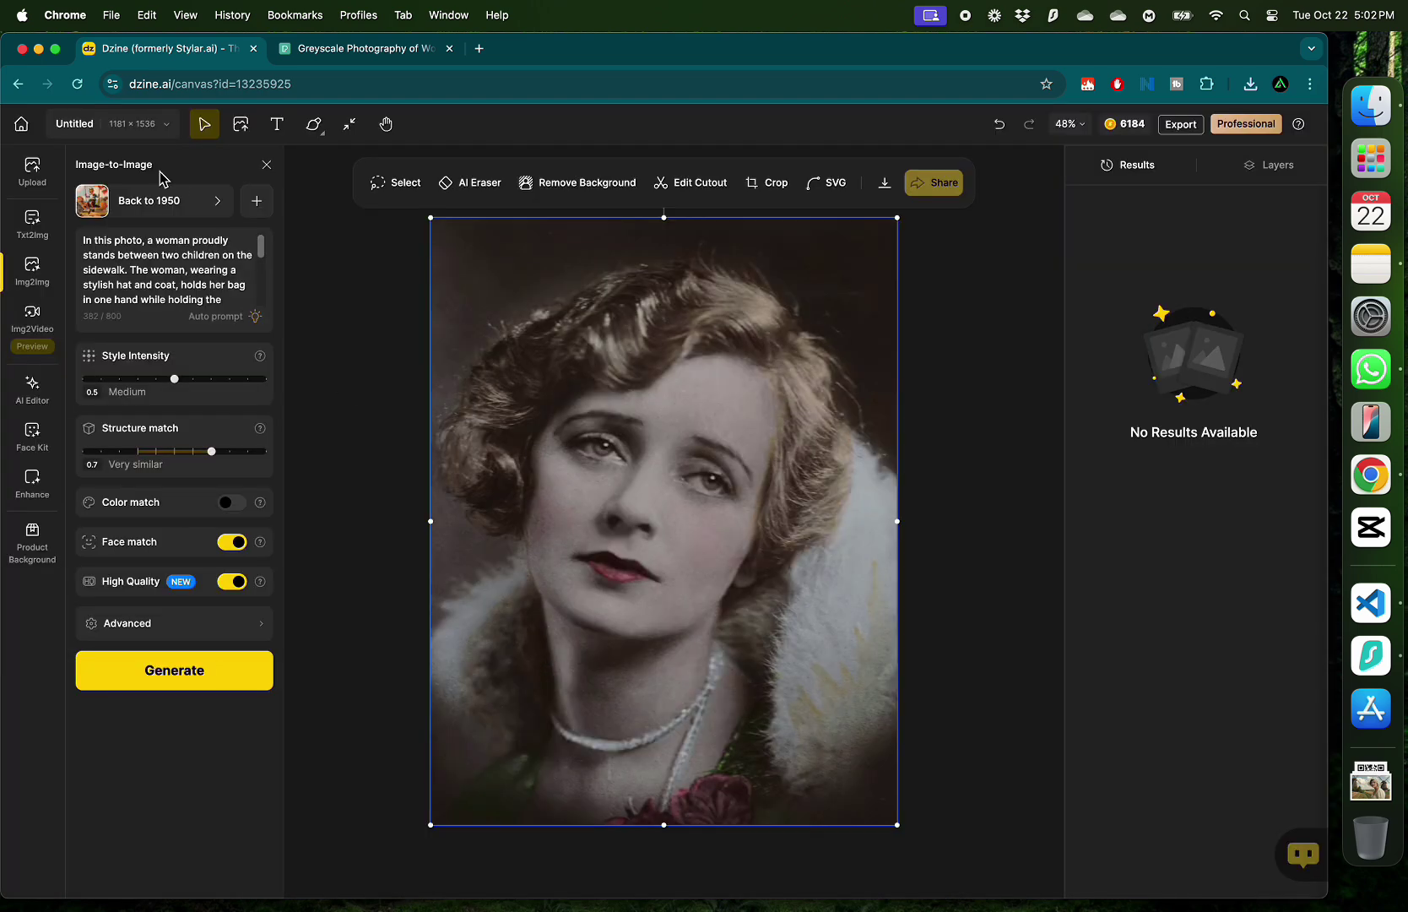
left_click(149, 265)
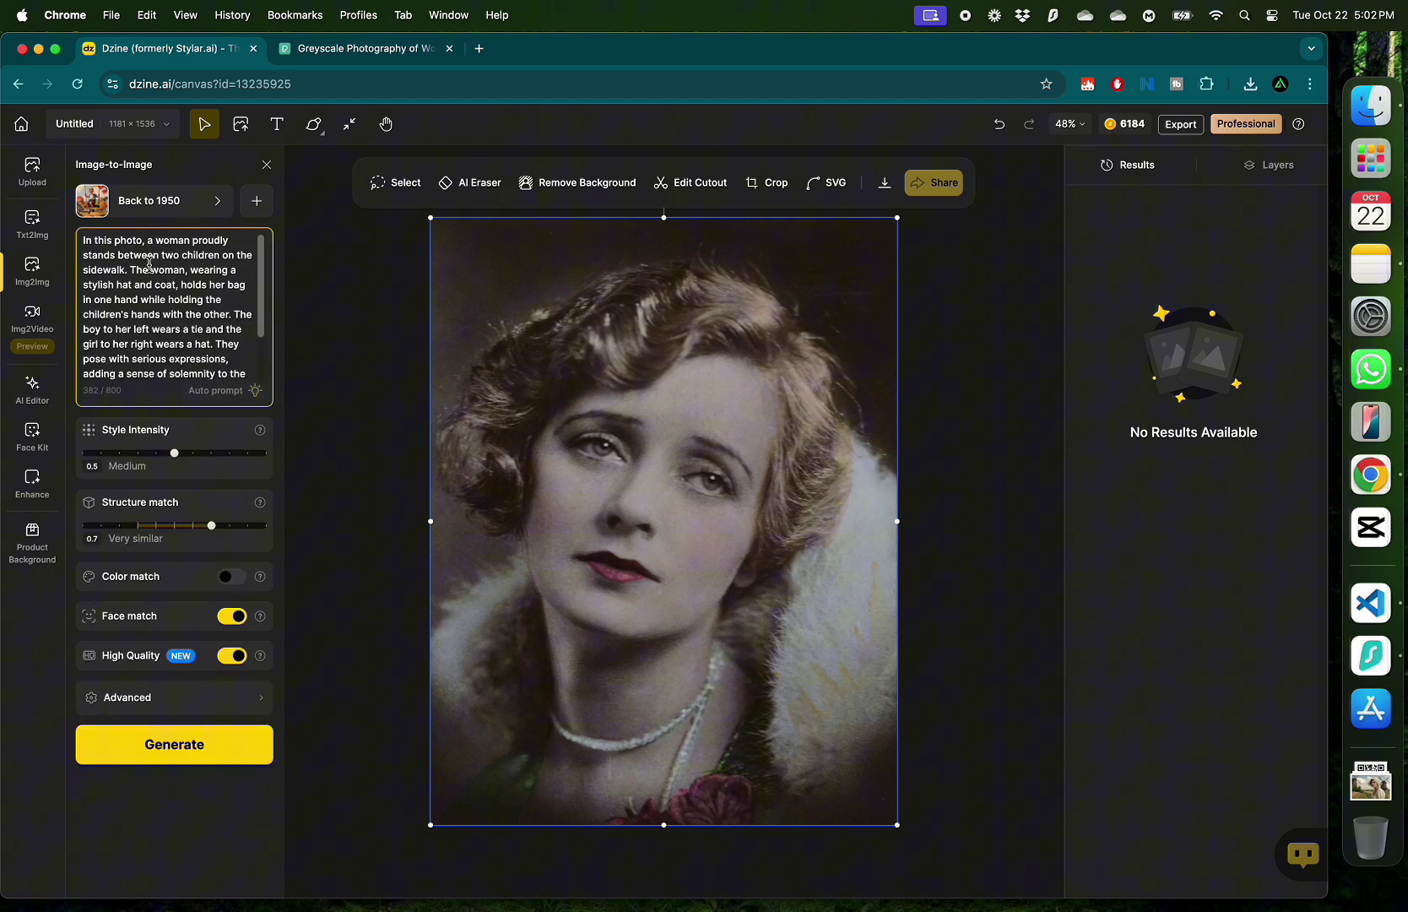
key("super+a")
key("BackSpace")
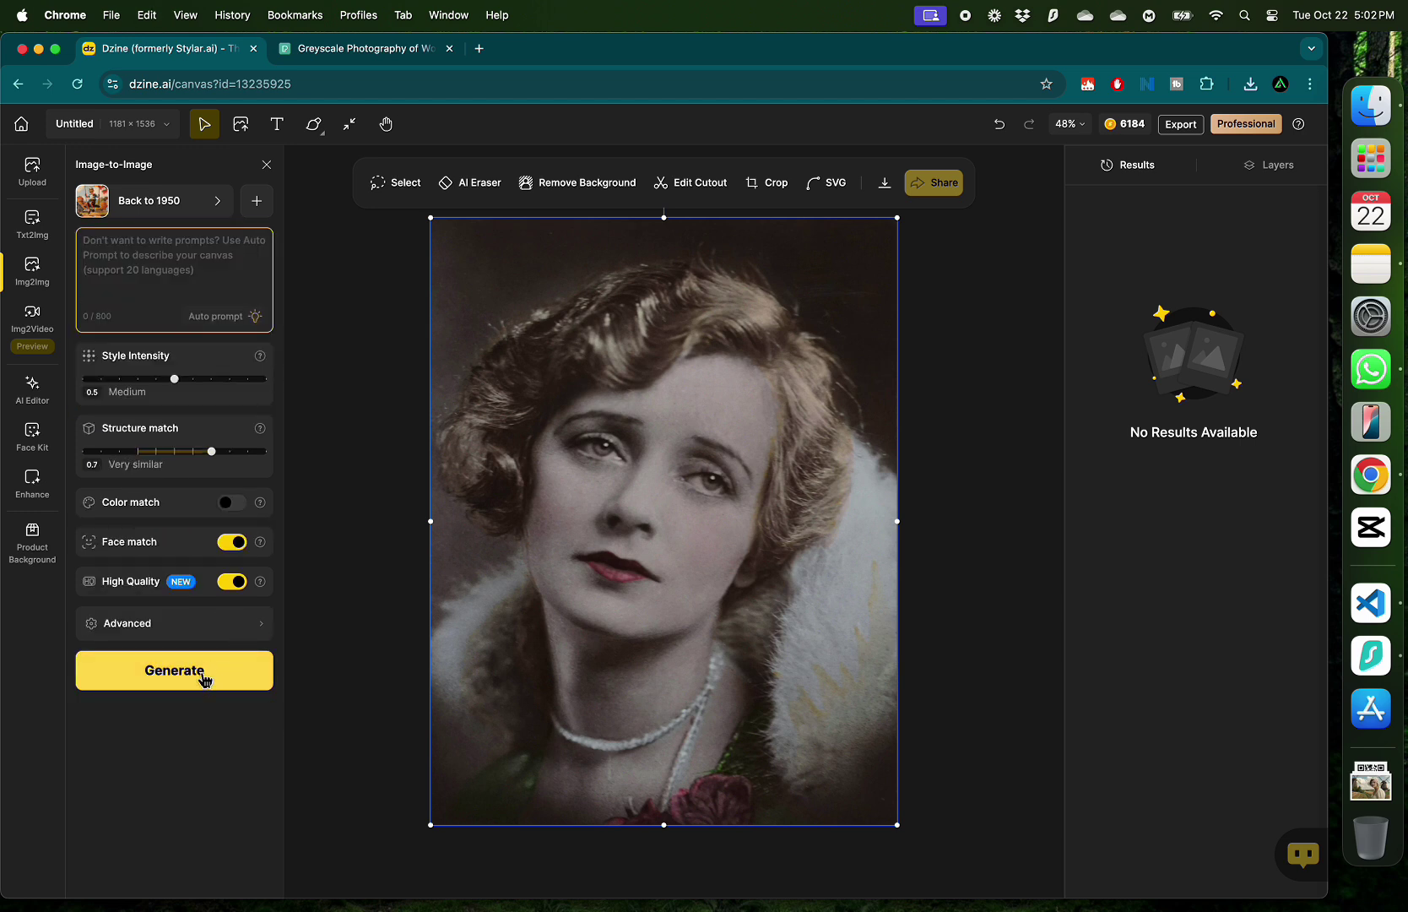
Step: Auto-write a prompt from the portrait and generate the Back to 1950 versions
left_click(221, 318)
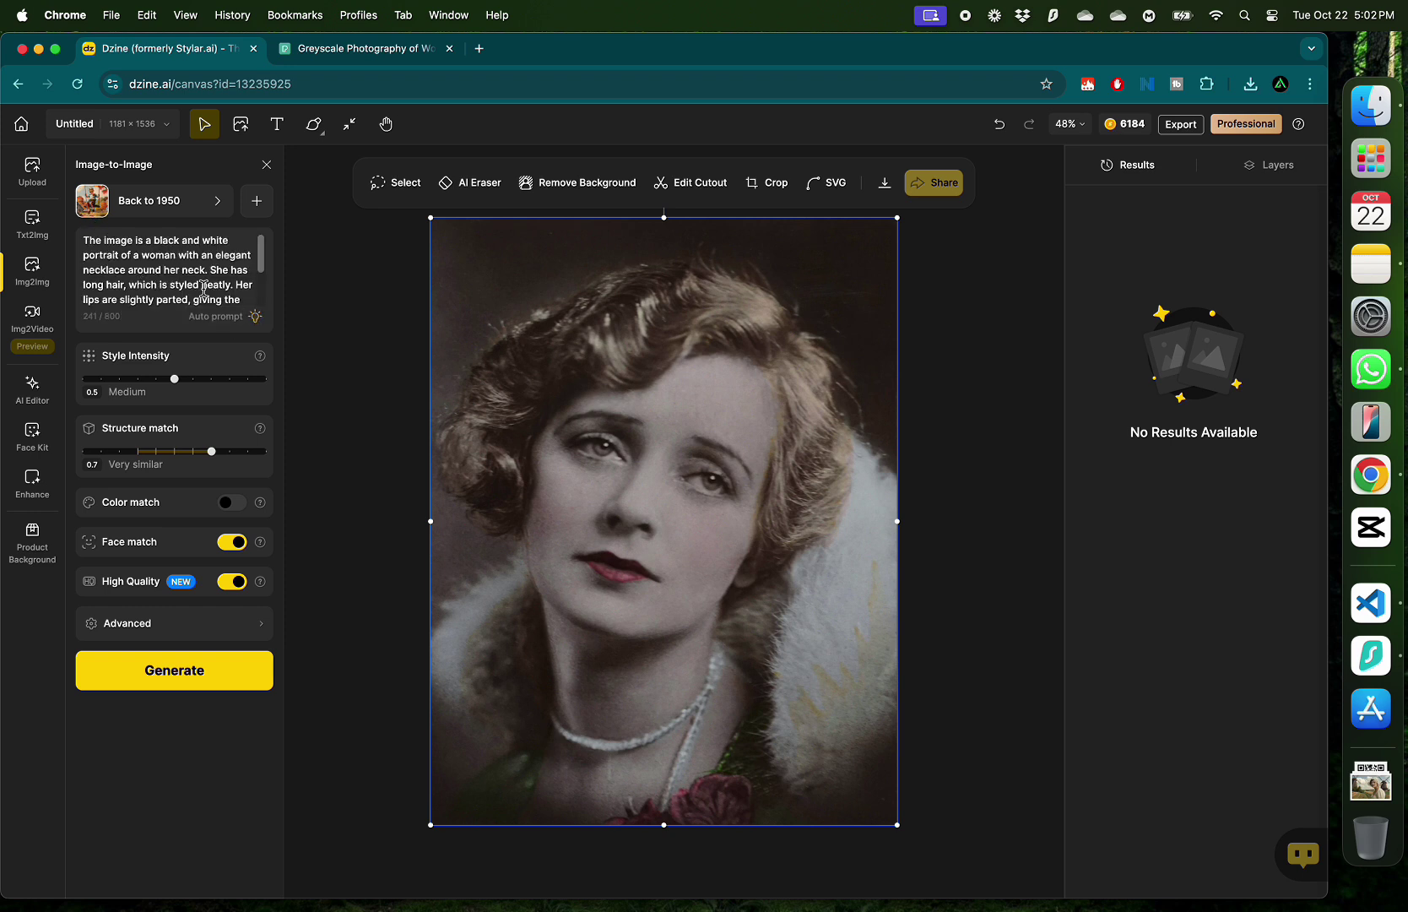
scroll(203, 288, "down", 2)
scroll(203, 288, "down", 1)
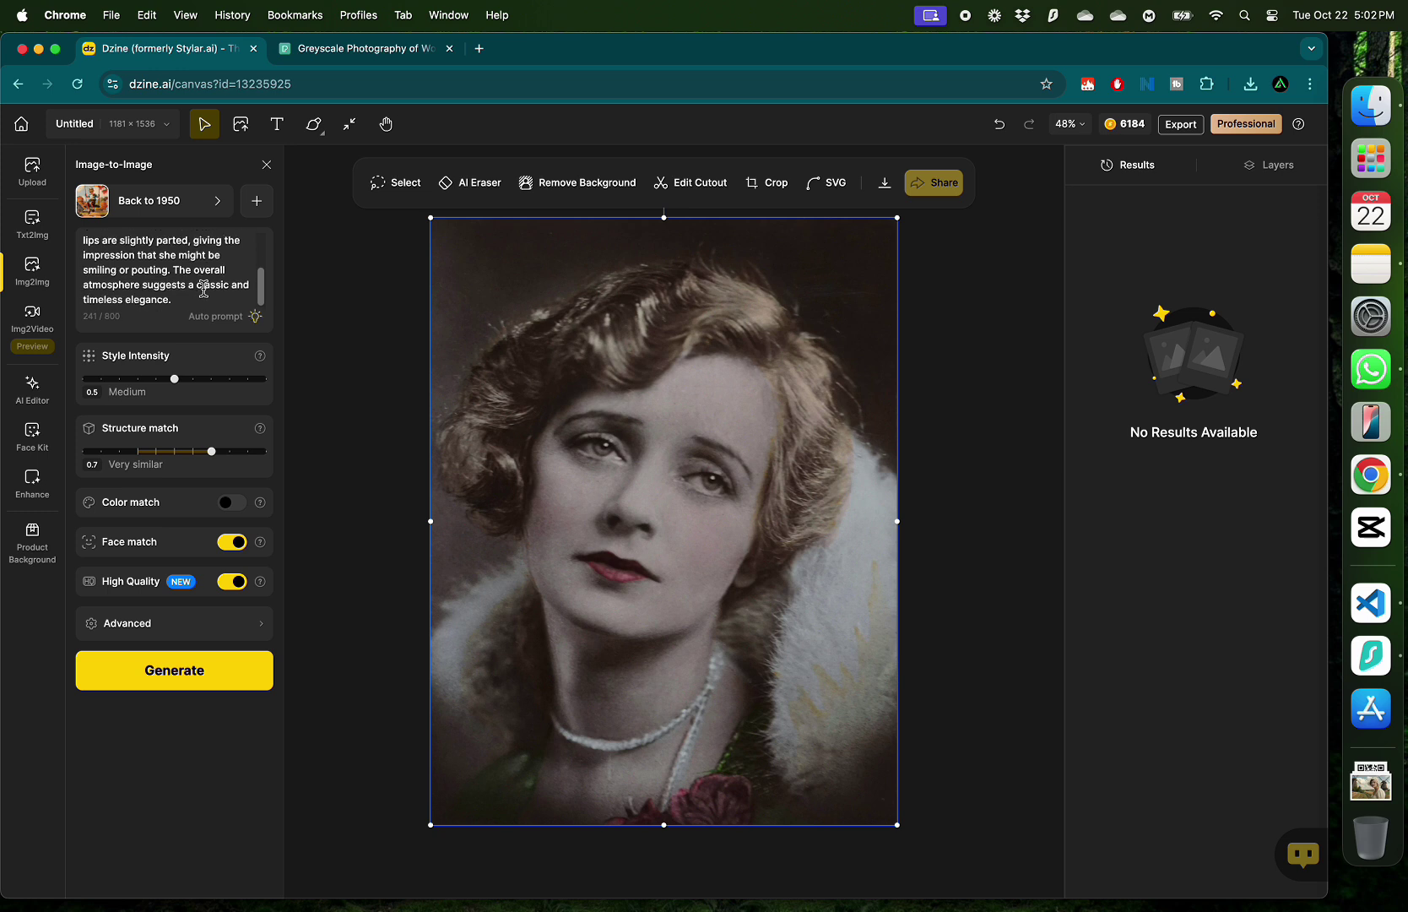
left_click(197, 695)
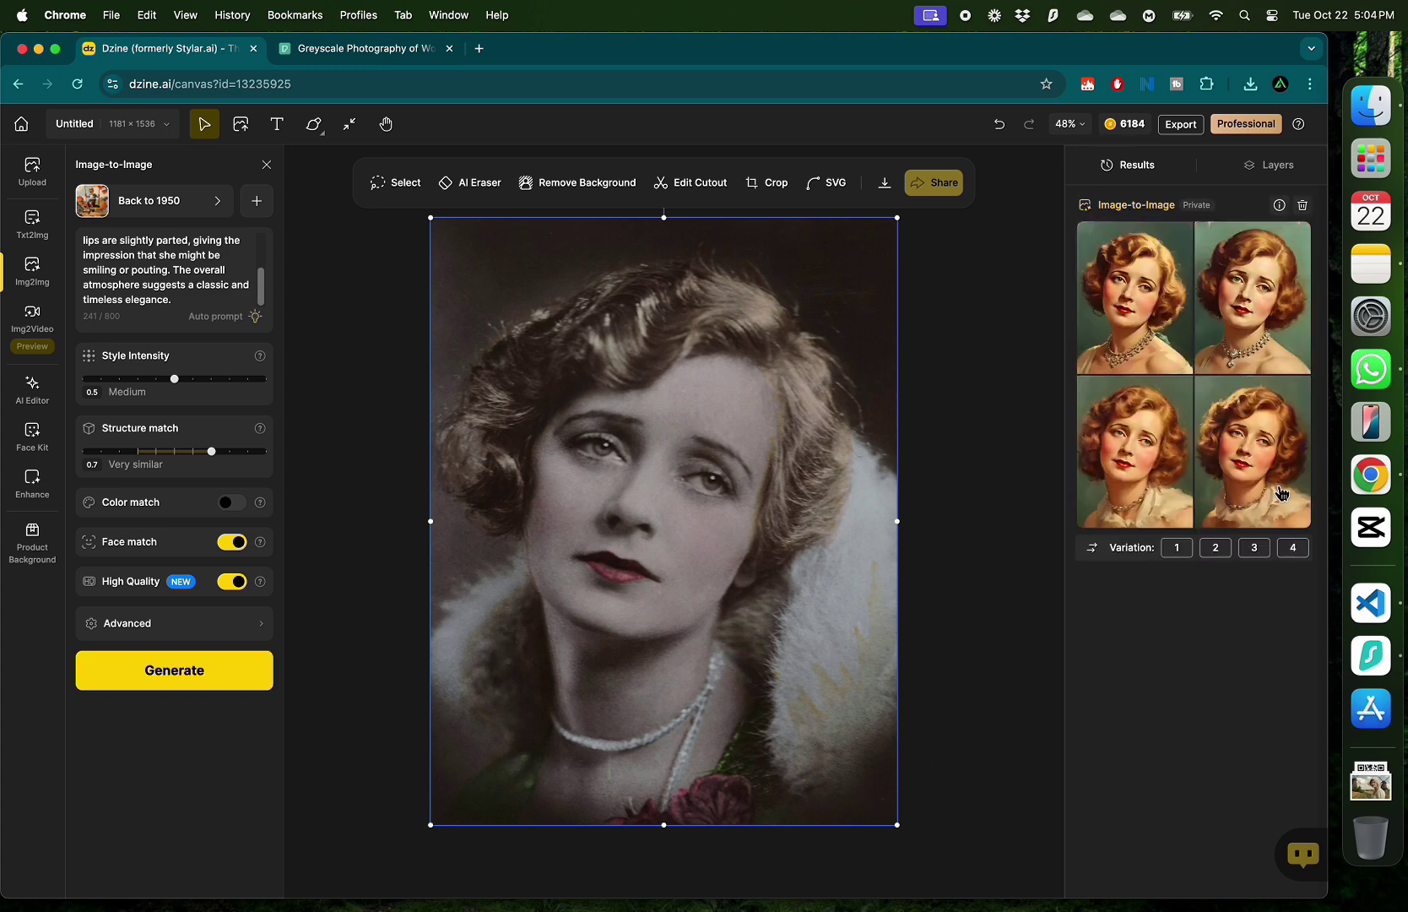
Step: Upscale the first Back to 1950 portrait at 3x, then start a fresh Image-to-Image canvas
mouse_move(1264, 456)
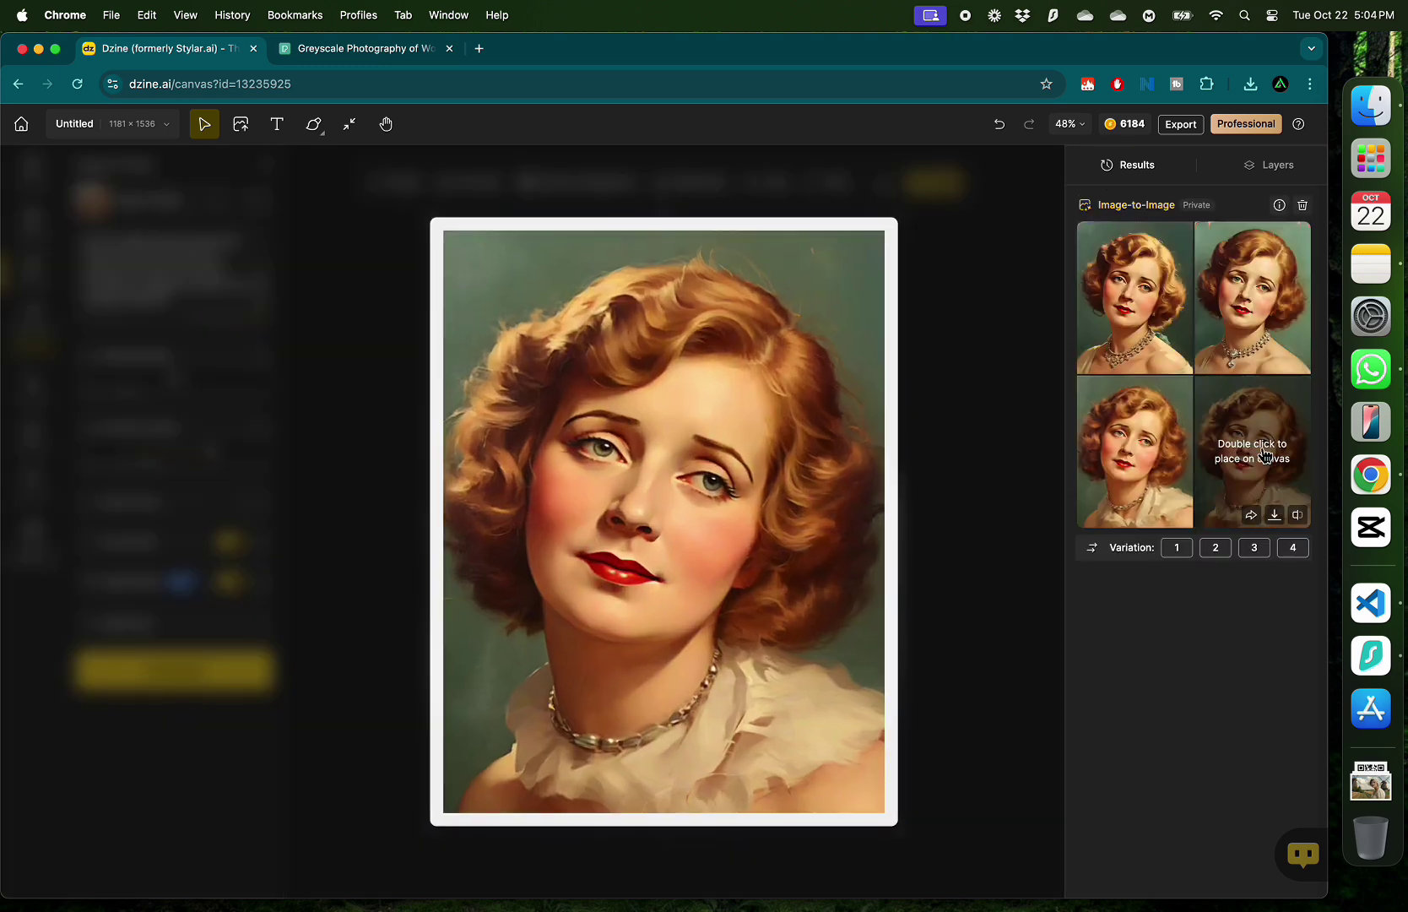
mouse_move(1251, 314)
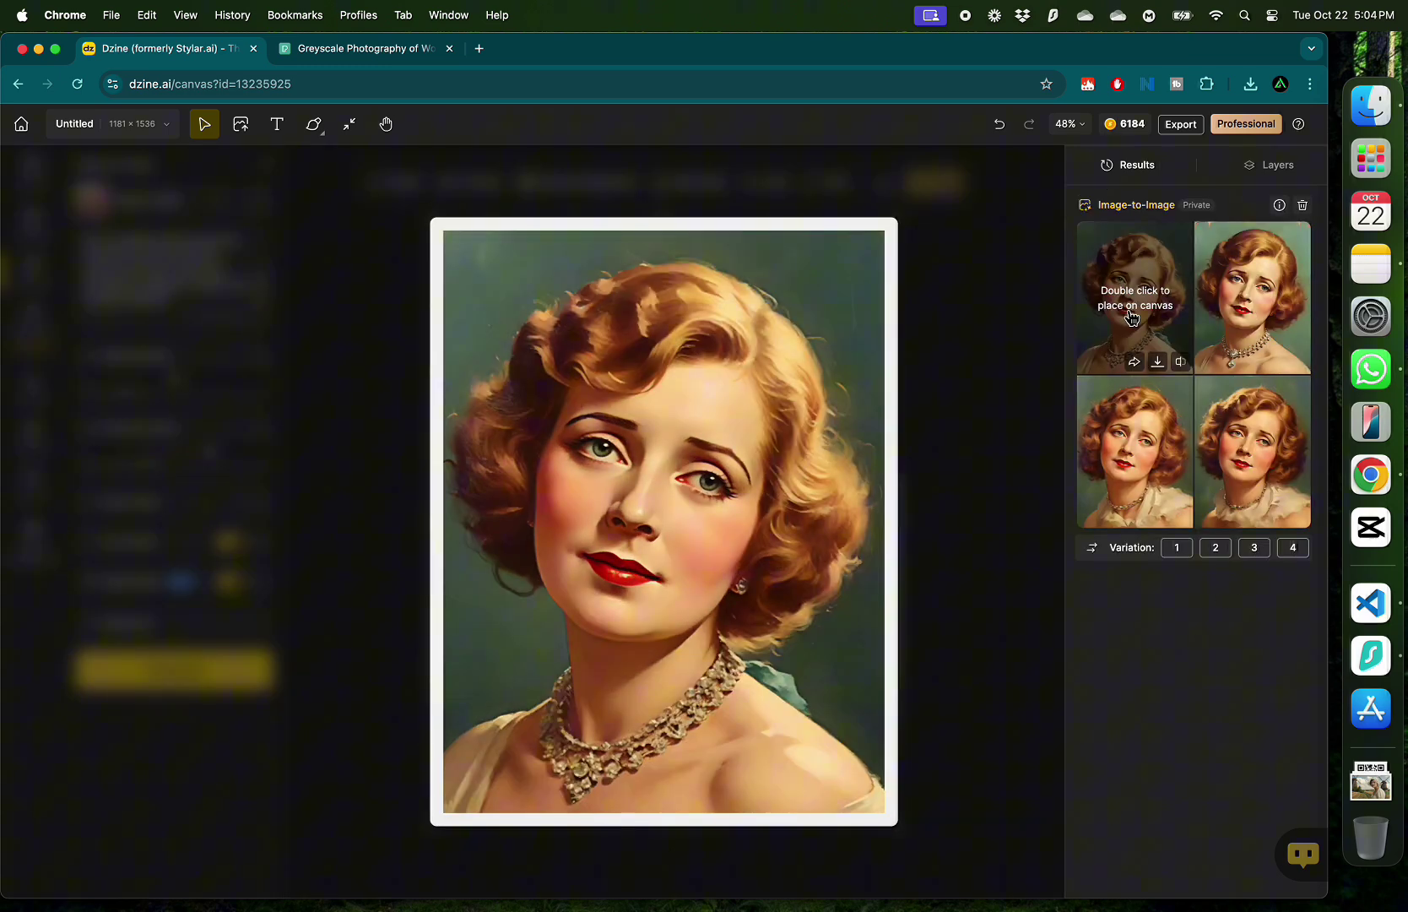
mouse_move(1134, 429)
mouse_move(1136, 298)
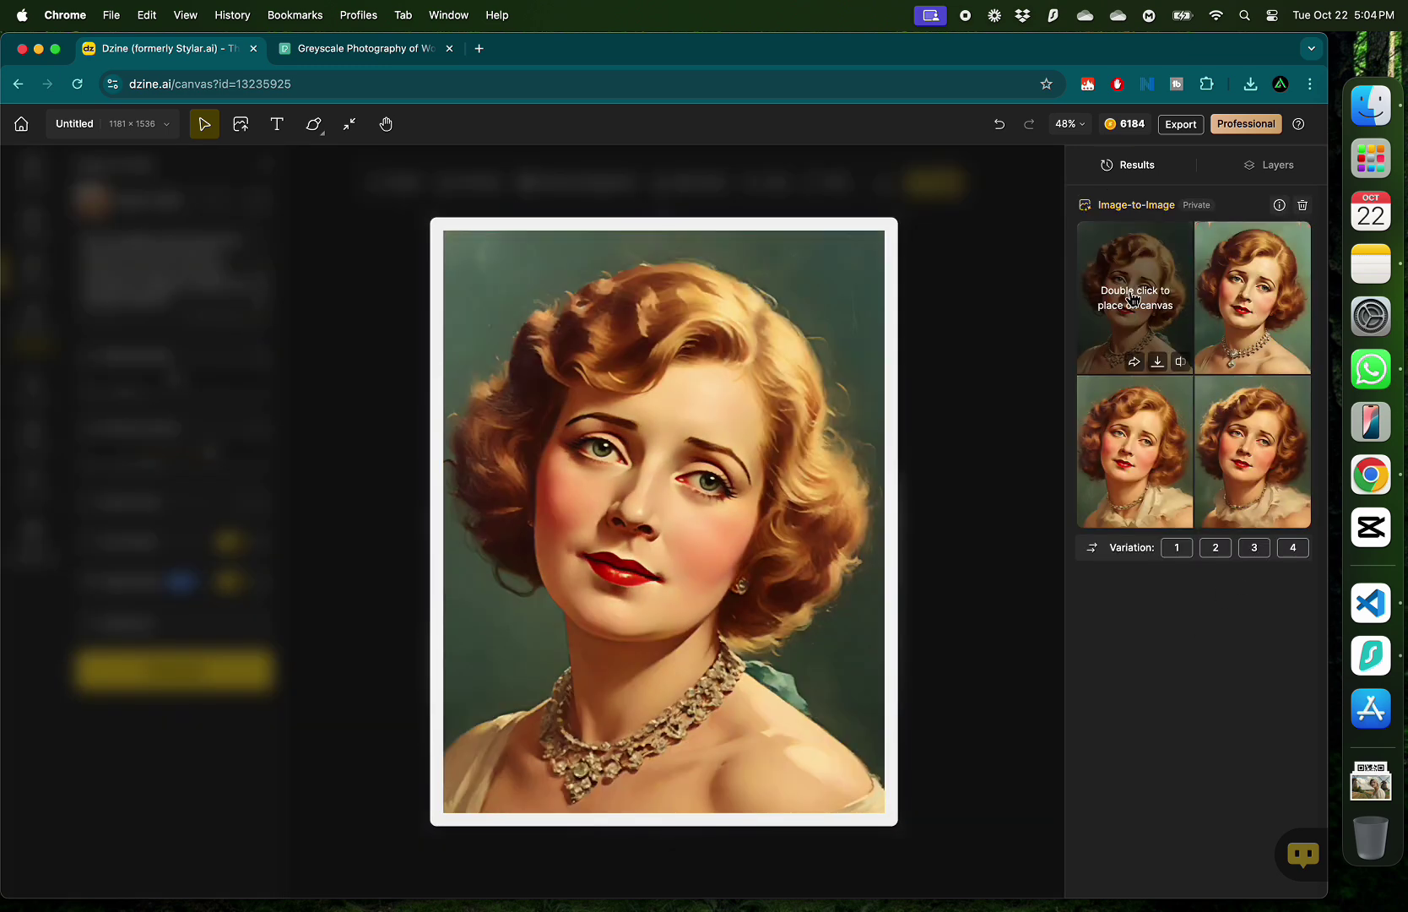
left_click(1160, 363)
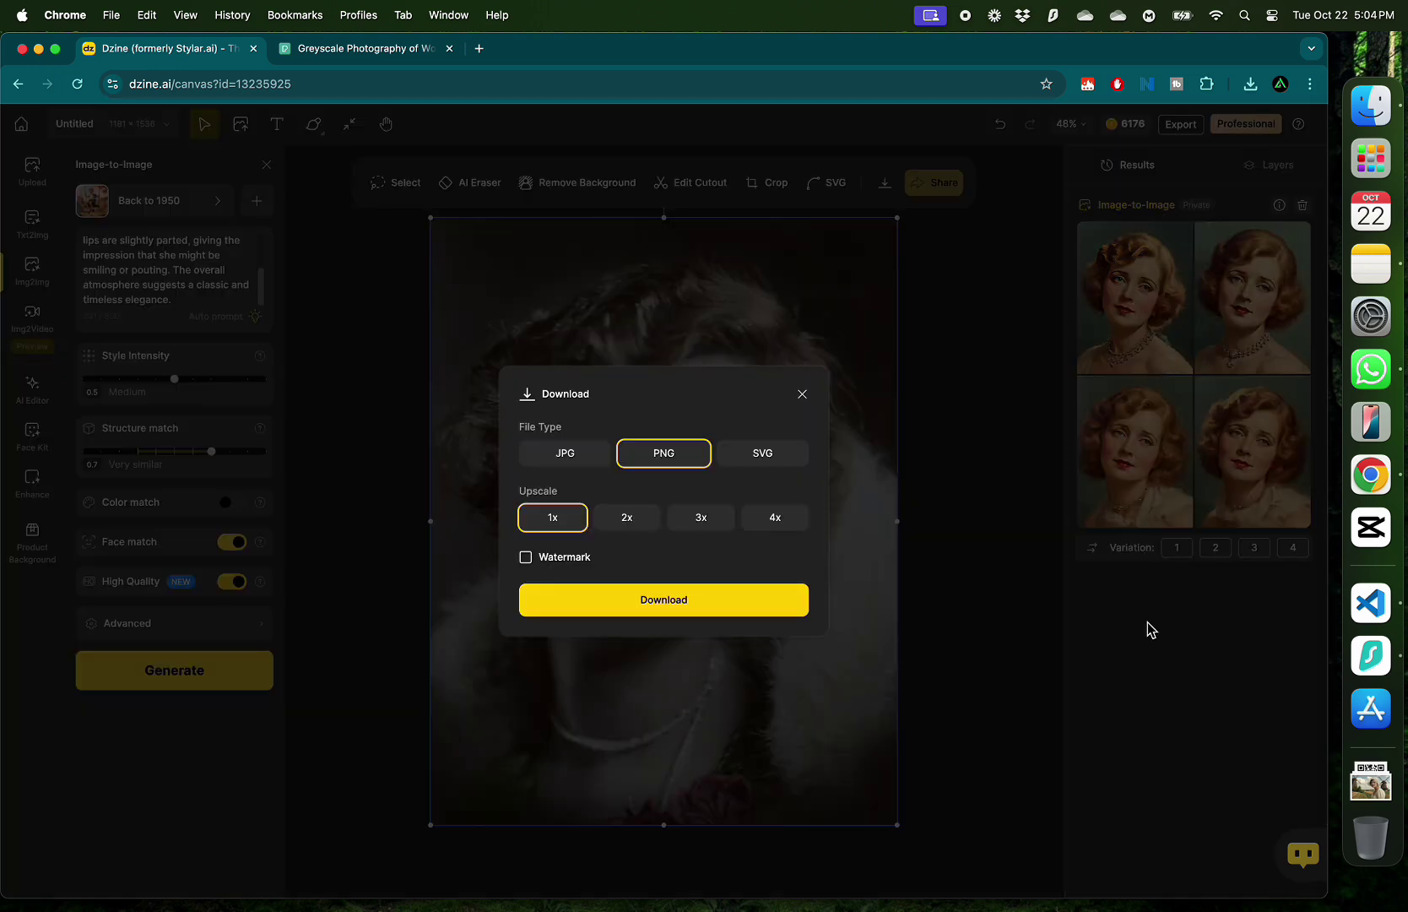
left_click(708, 525)
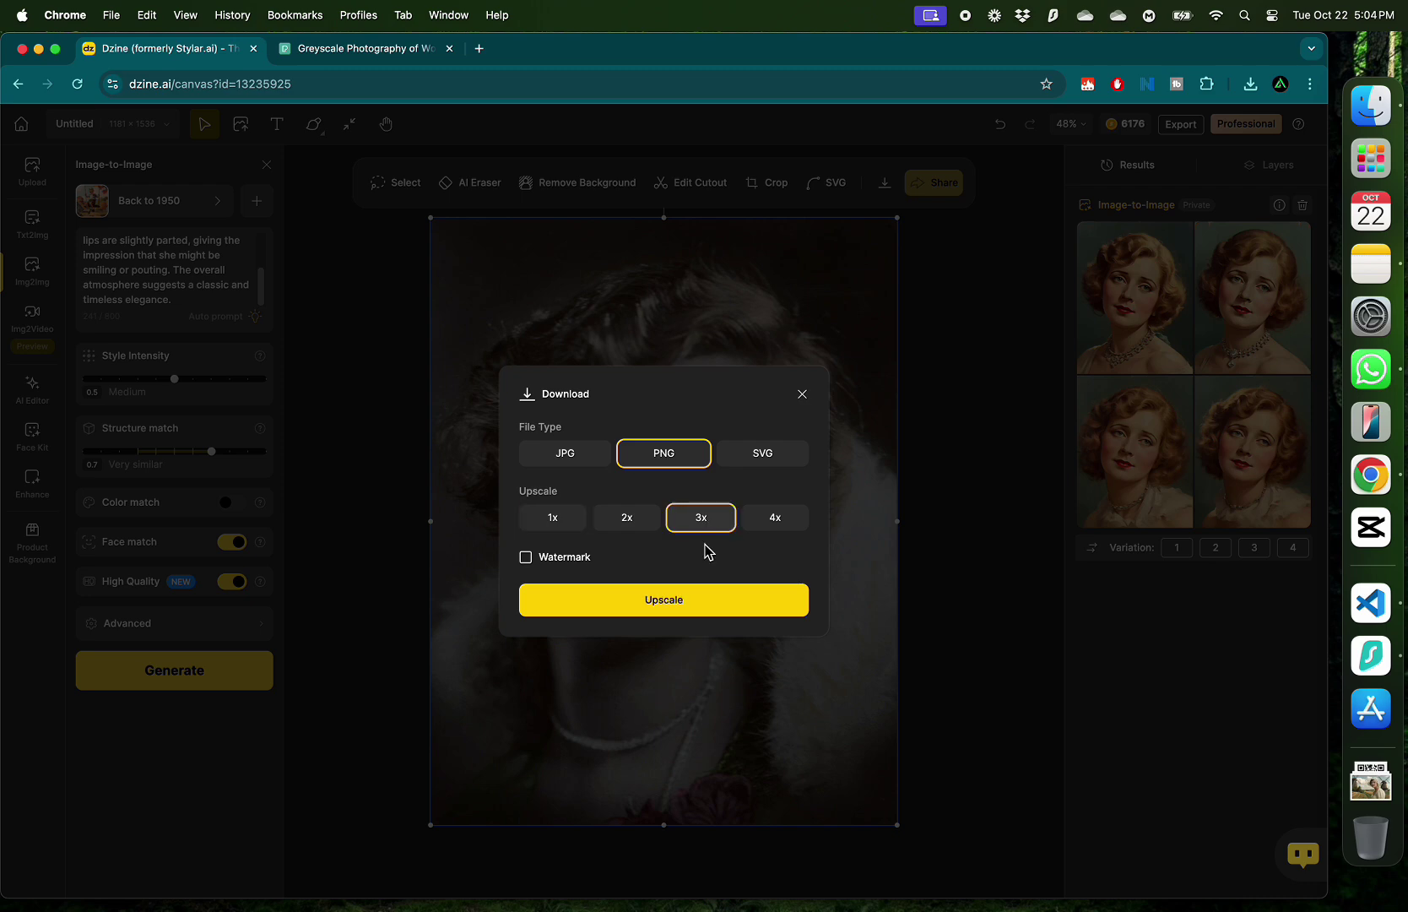
left_click(701, 606)
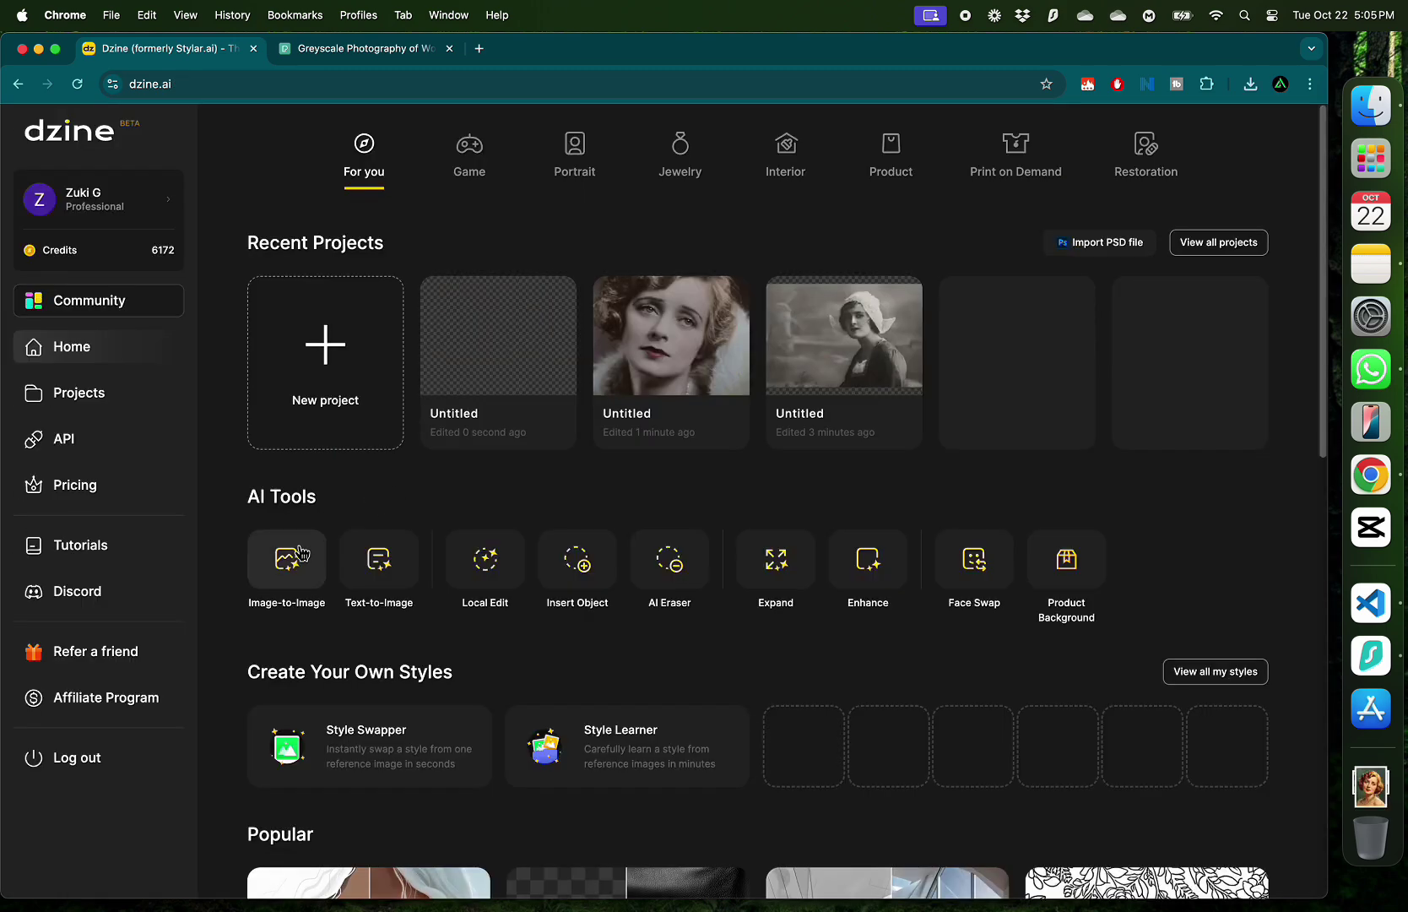
left_click(297, 547)
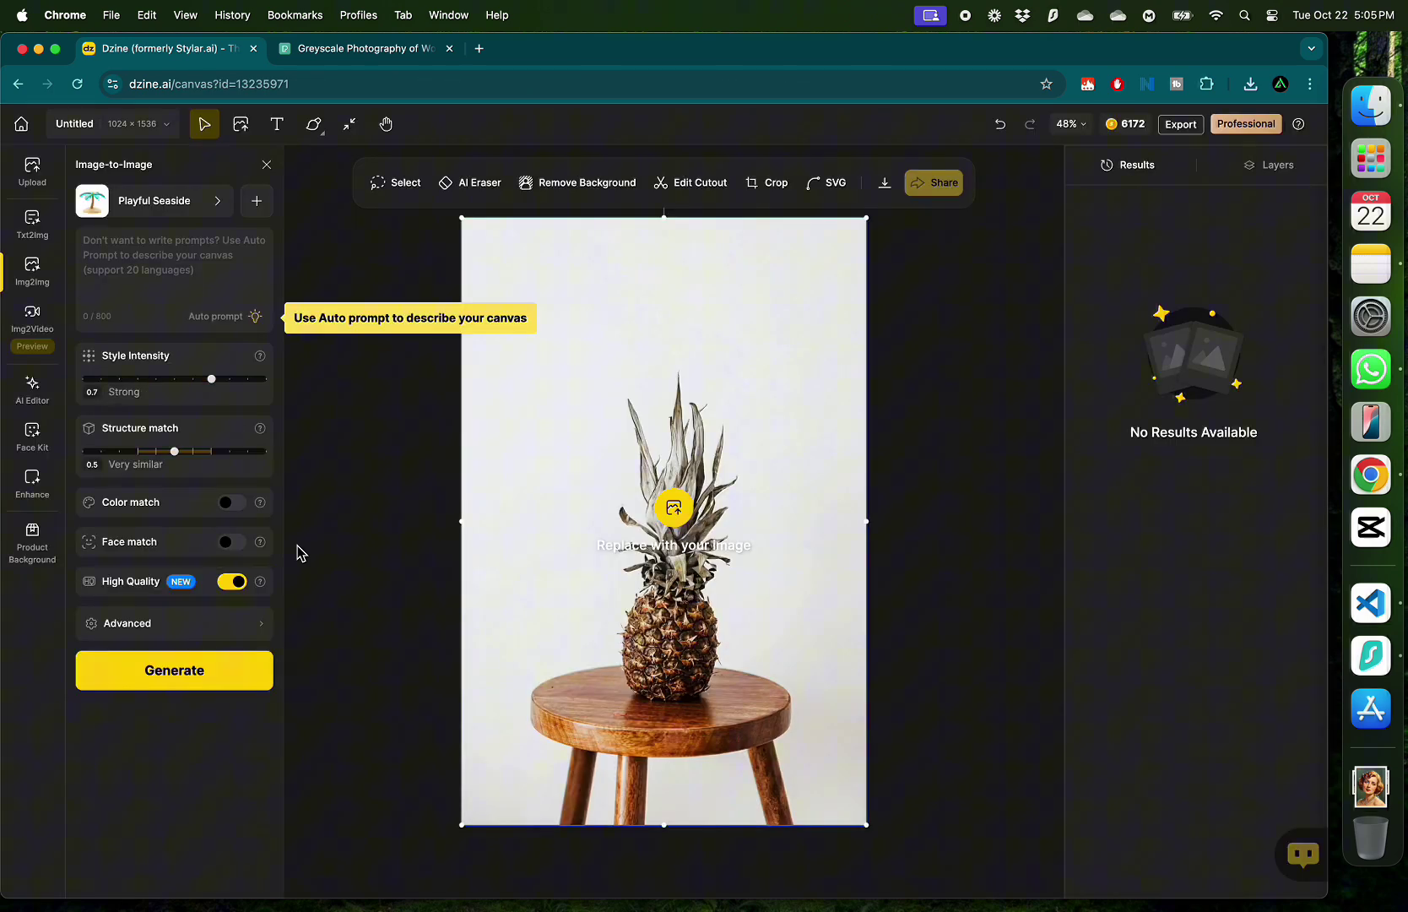
Step: Set up Img2Video with upscaled.png as start frame, Imagination 0.7, and a 'hair wavin' prompt
left_click(35, 312)
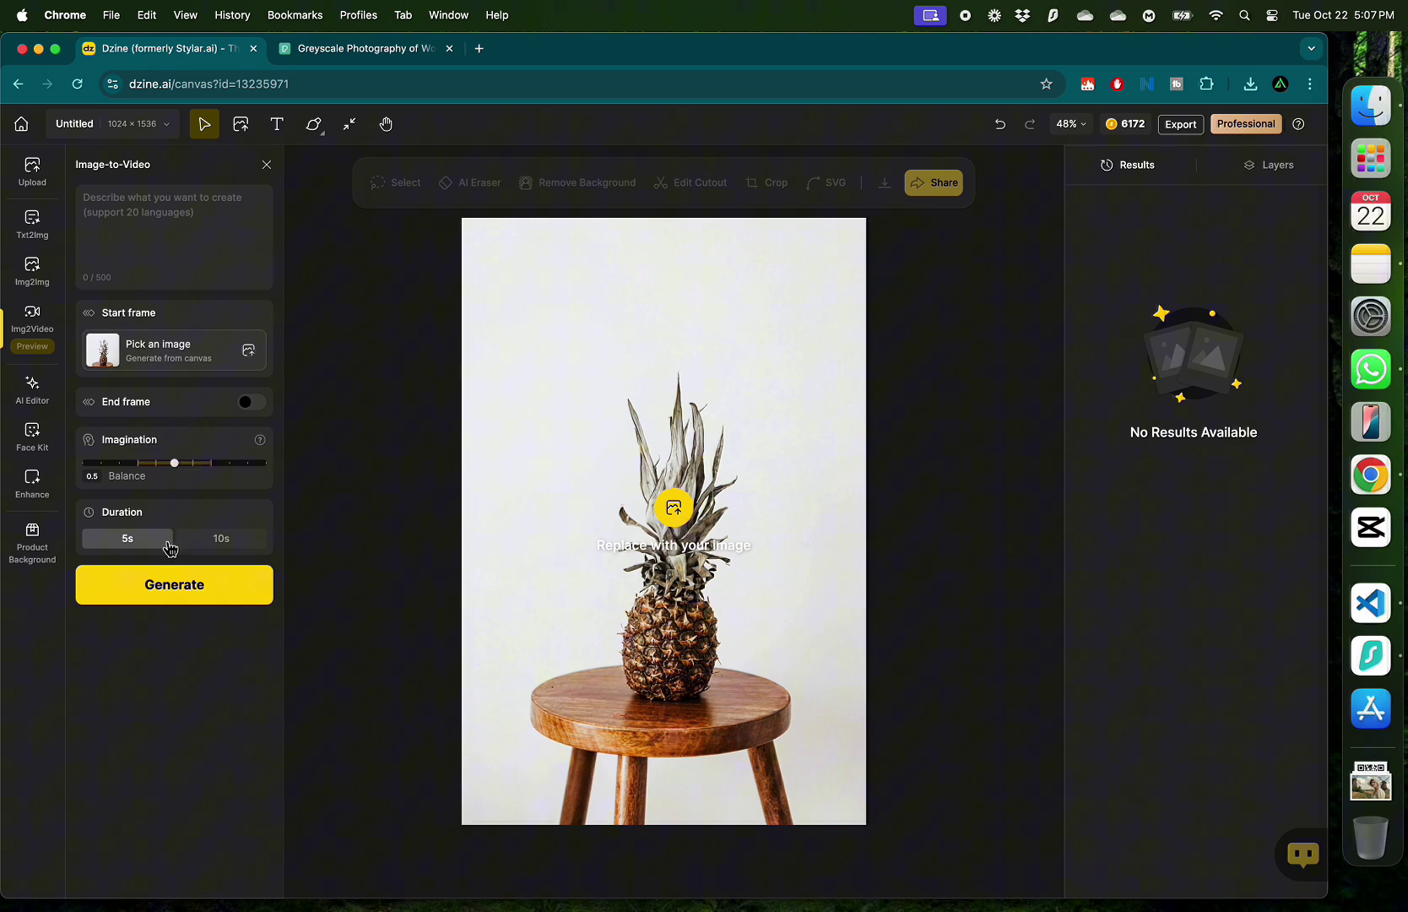
left_click_drag(175, 463, 211, 464)
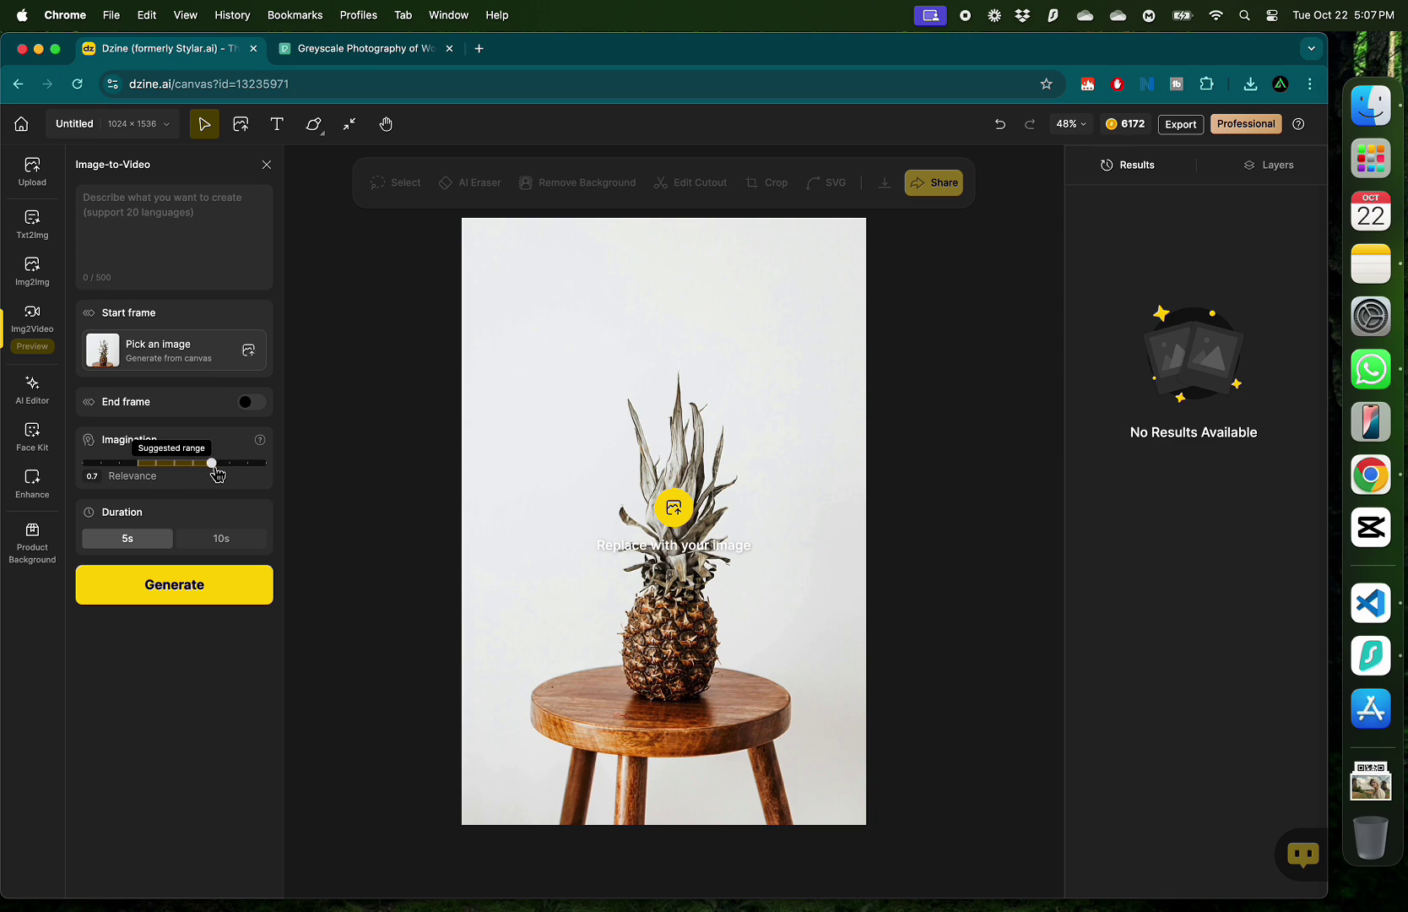
left_click(235, 353)
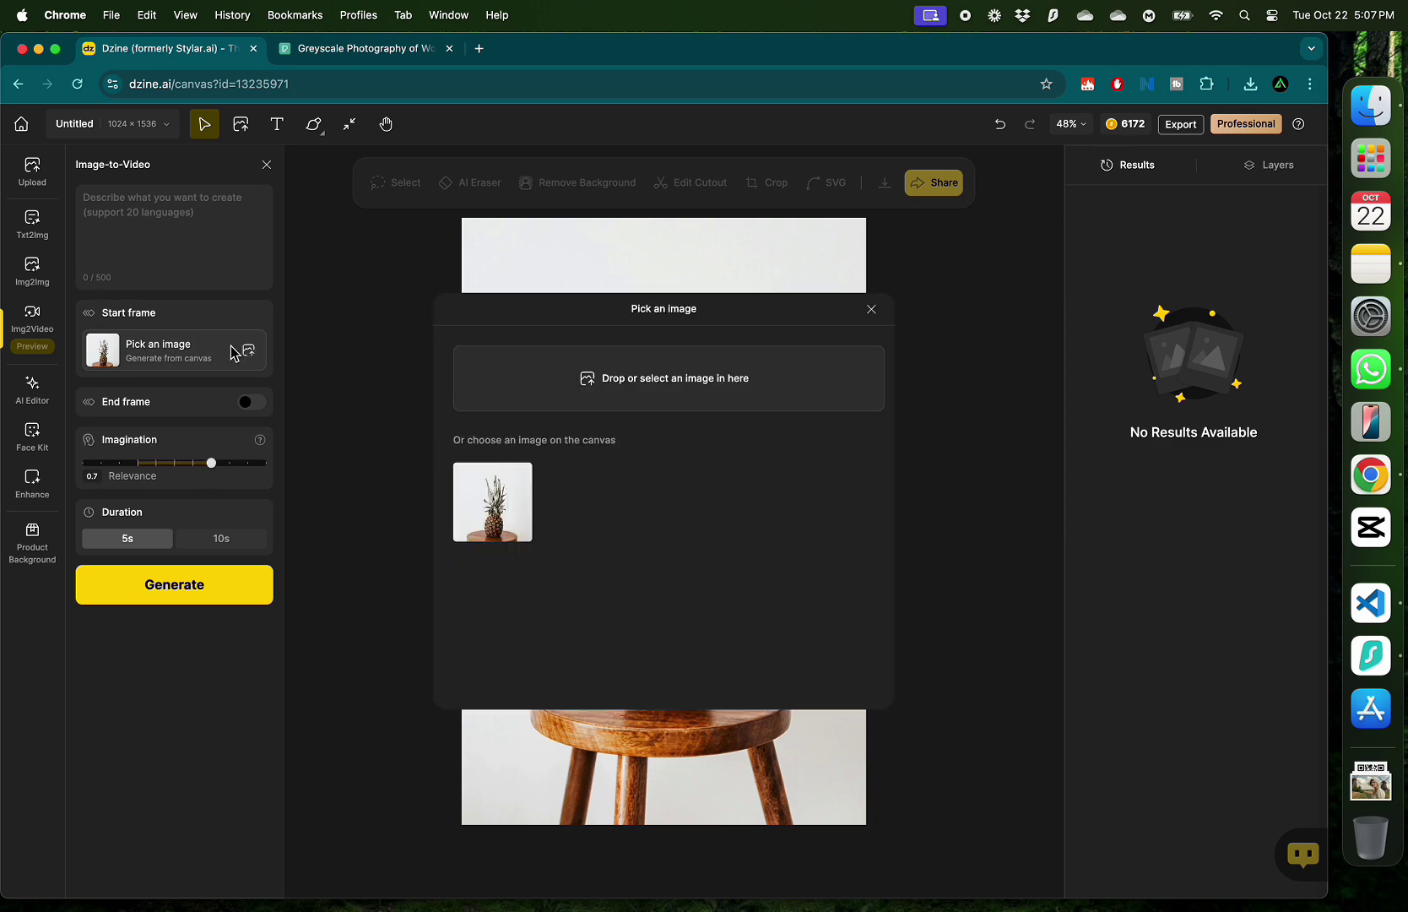
left_click(581, 377)
double_click(498, 454)
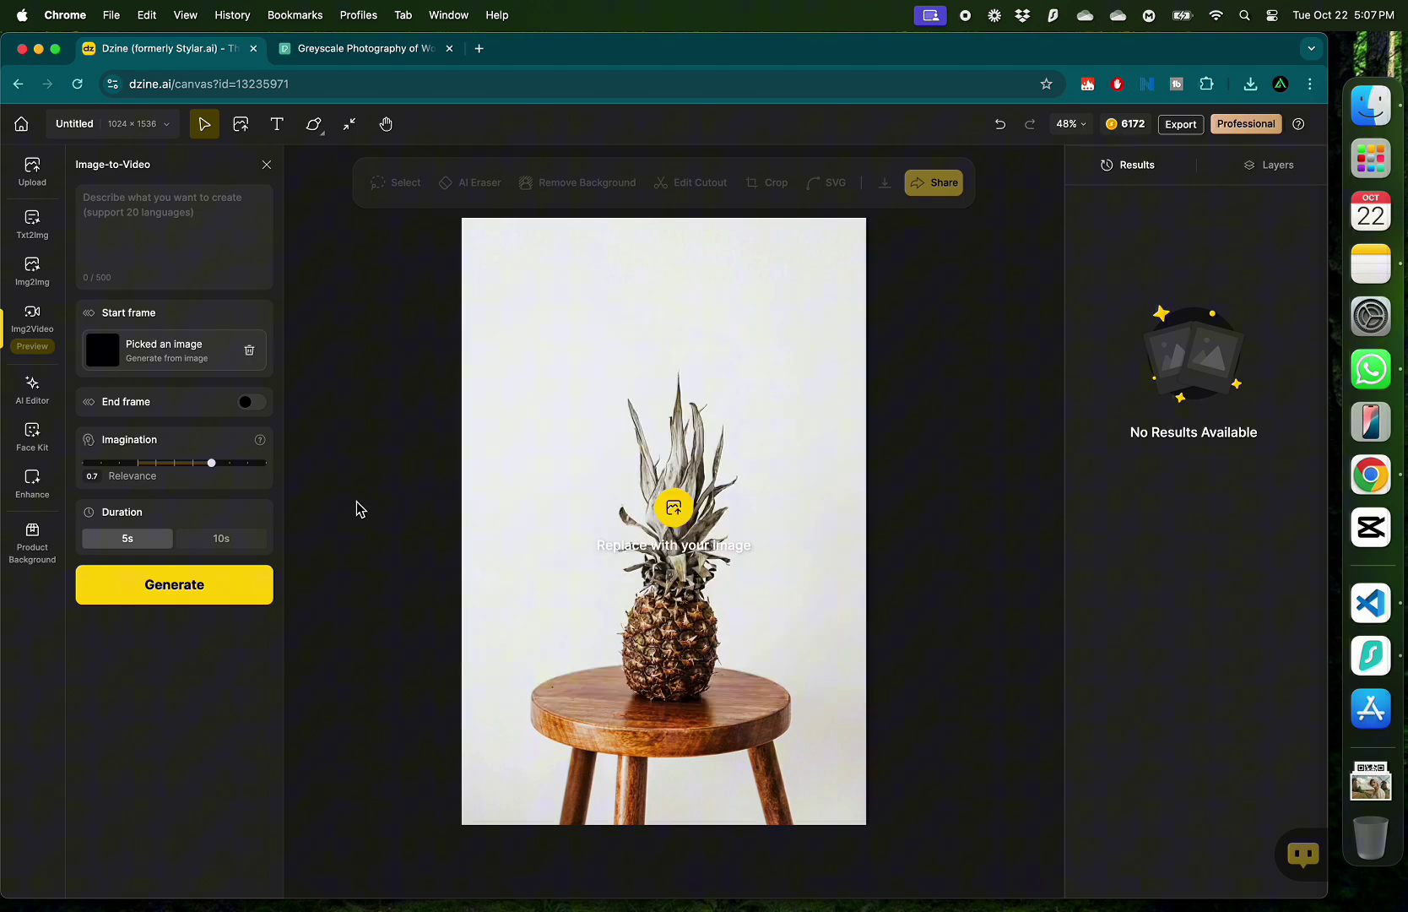
type("ha")
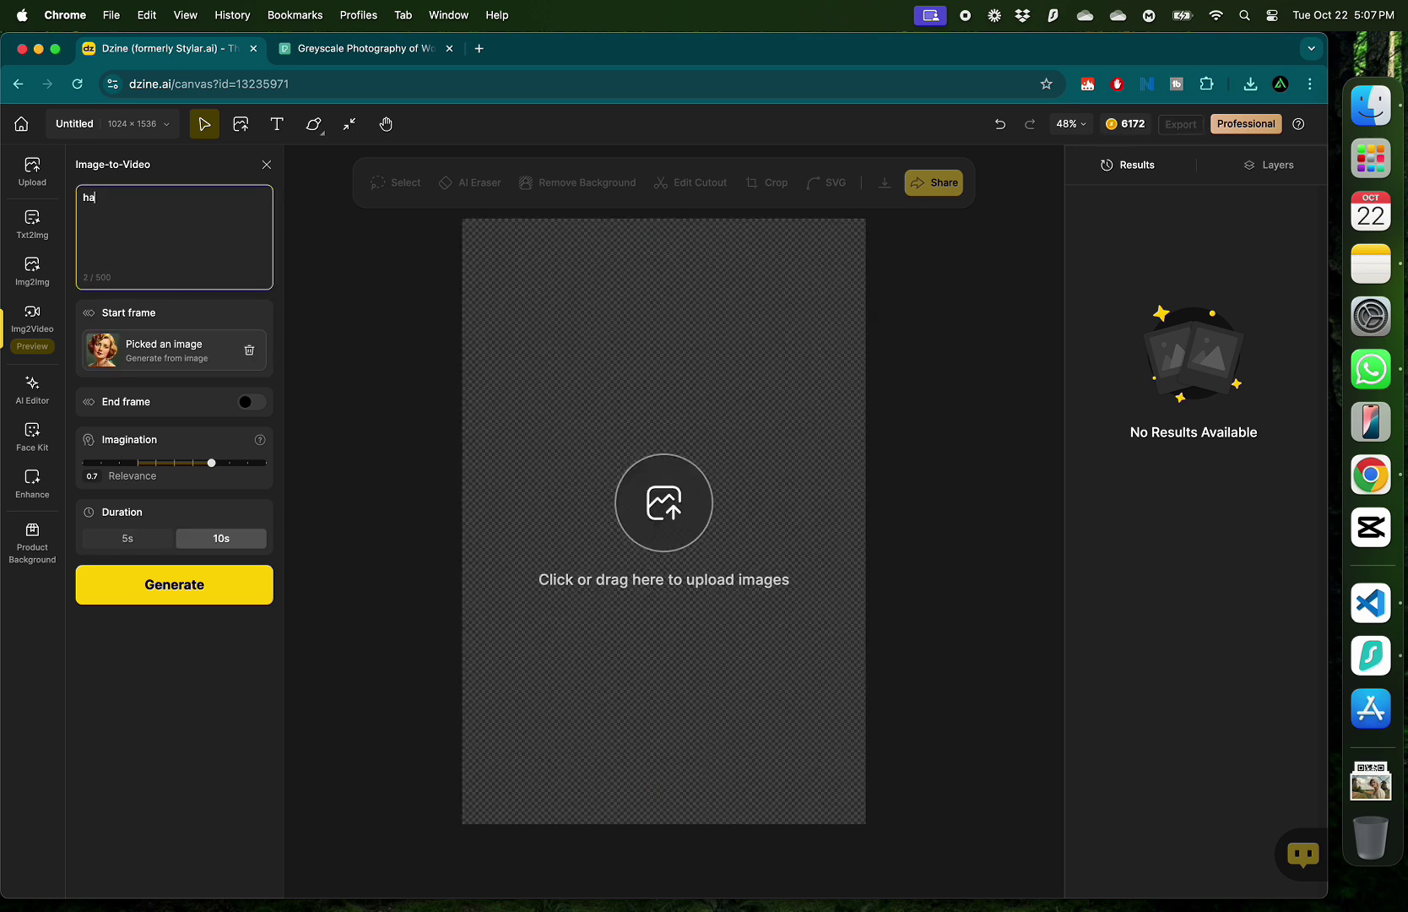
type("ir waving in the wind")
Step: Generate the 10-second hair-waving video, then Quick Look 2.jpg, upscaled.png and wind.mp4 on the desktop
left_click(177, 595)
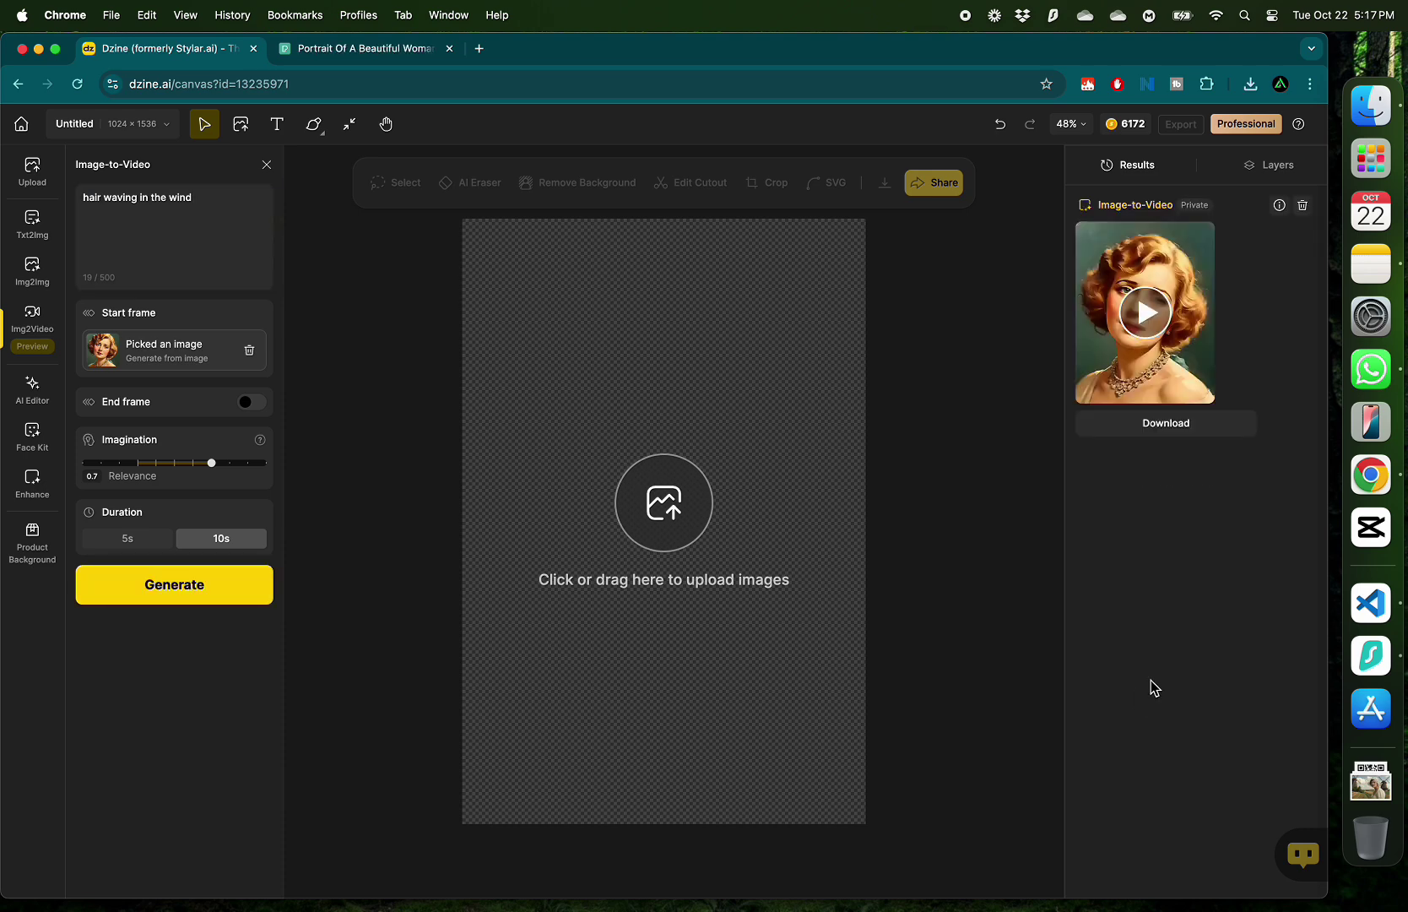
key("cmd+h")
left_click(1279, 545)
key("space")
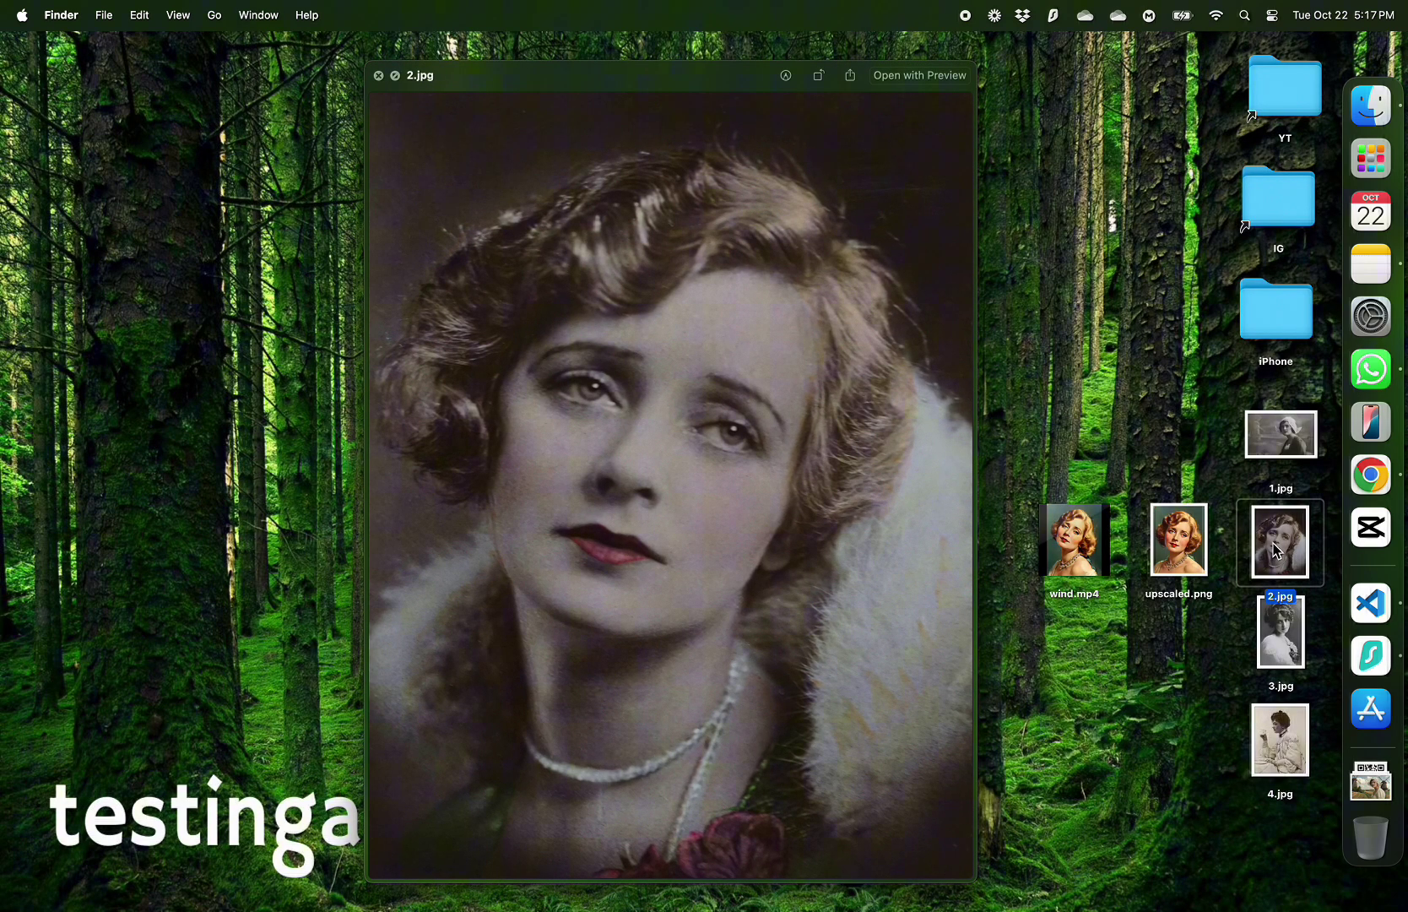
key("Left")
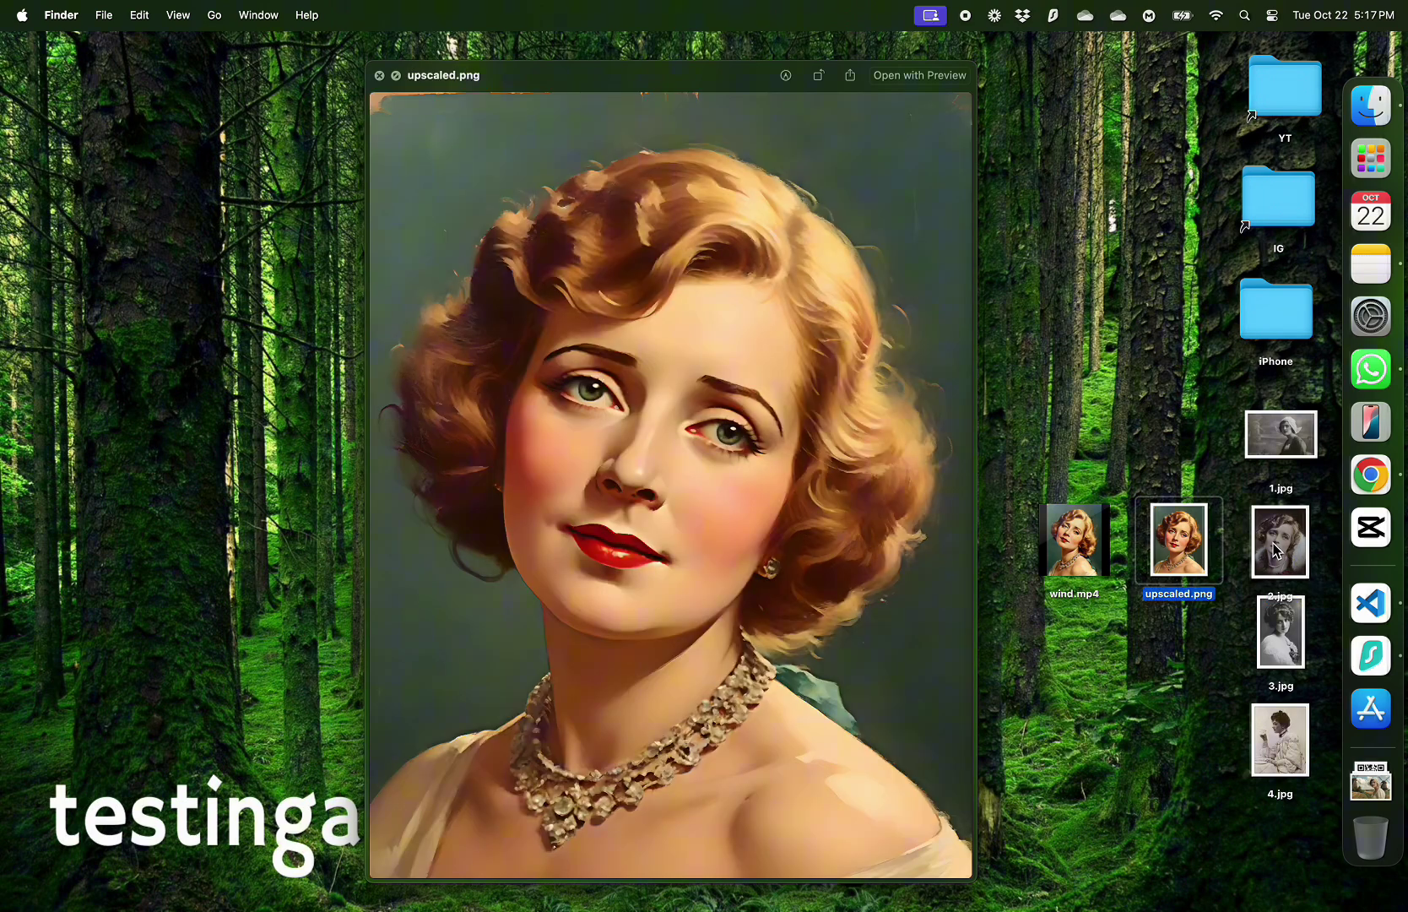
key("Left")
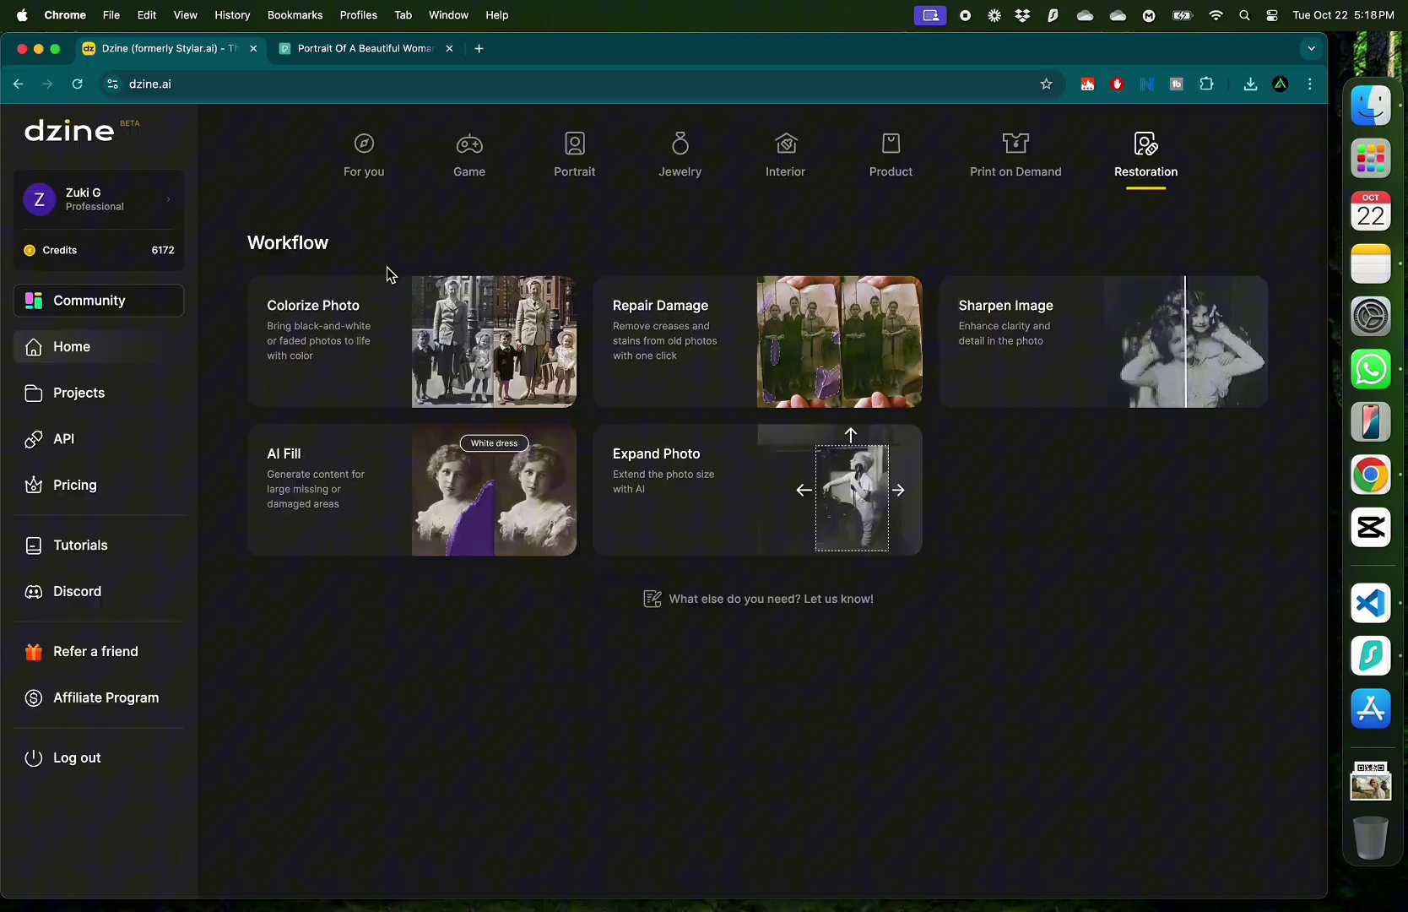
Step: Start Colorize Photo and choose the Back to 1950 style
left_click(373, 355)
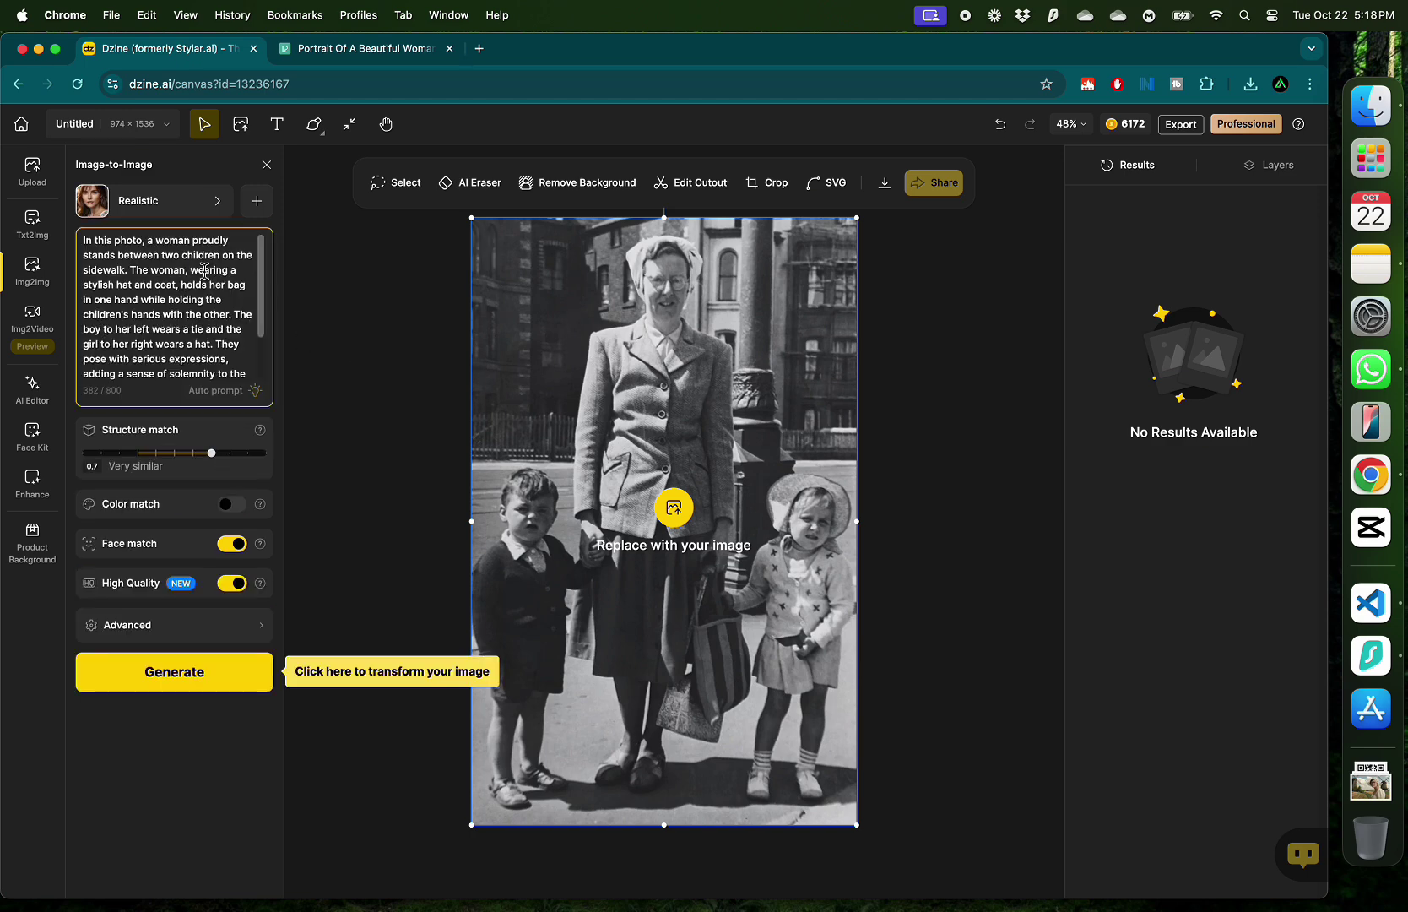
left_click(165, 216)
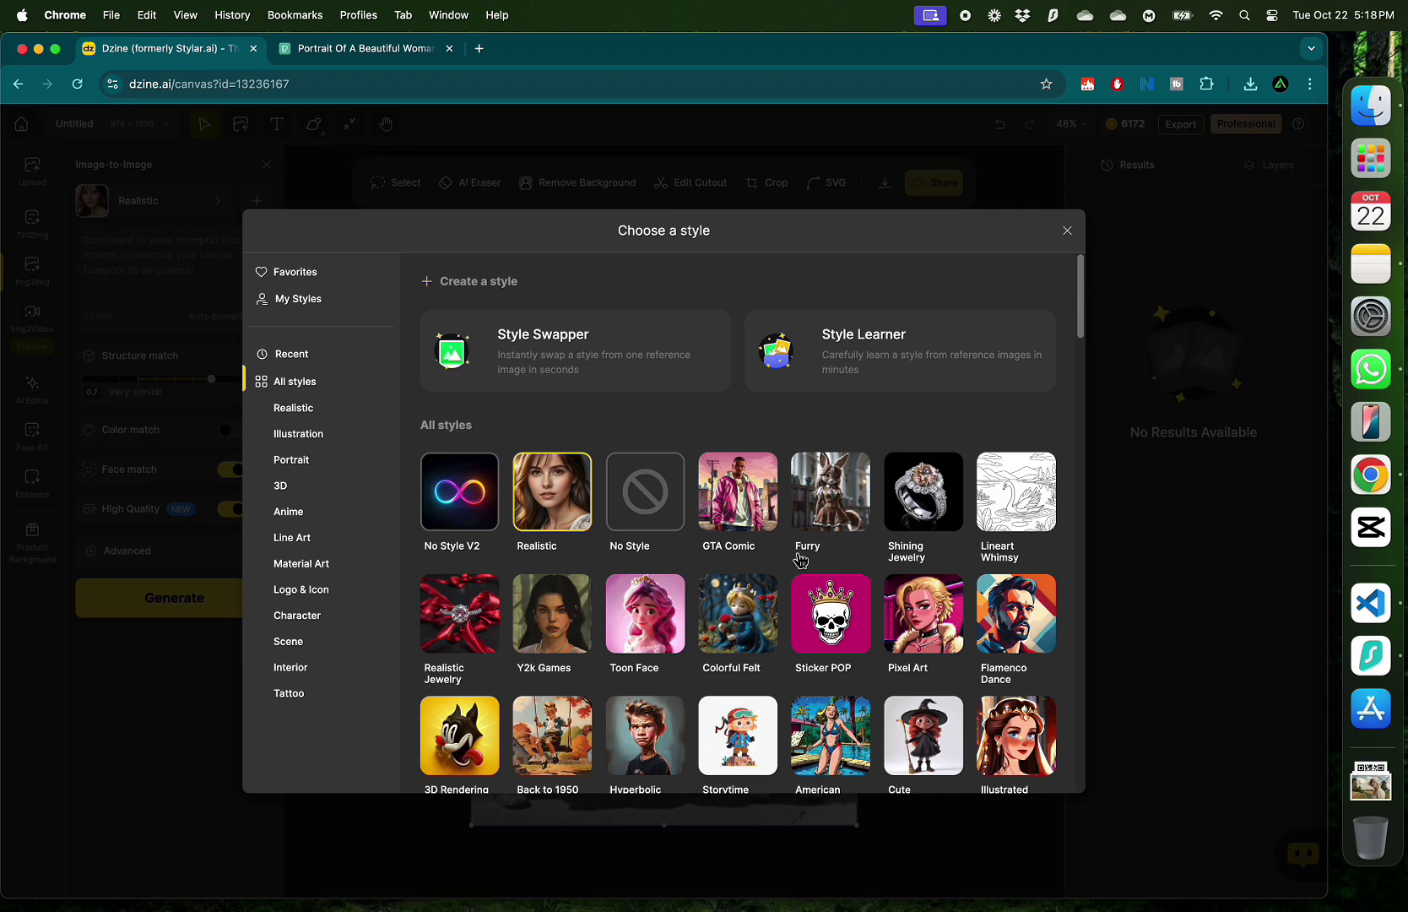
scroll(968, 673, "down", 6)
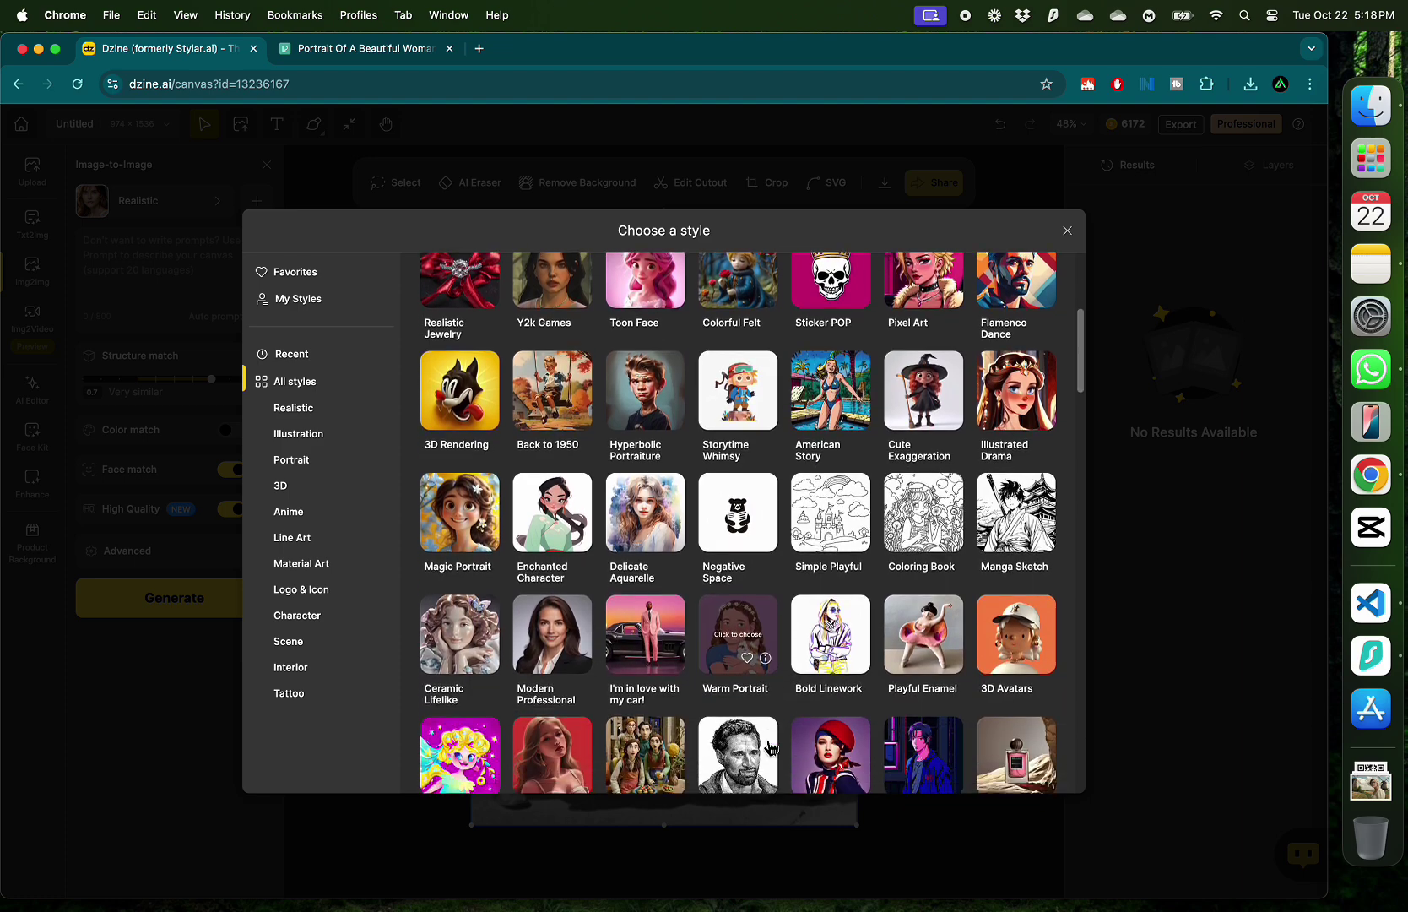
scroll(773, 736, "down", 2)
scroll(869, 527, "up", 10)
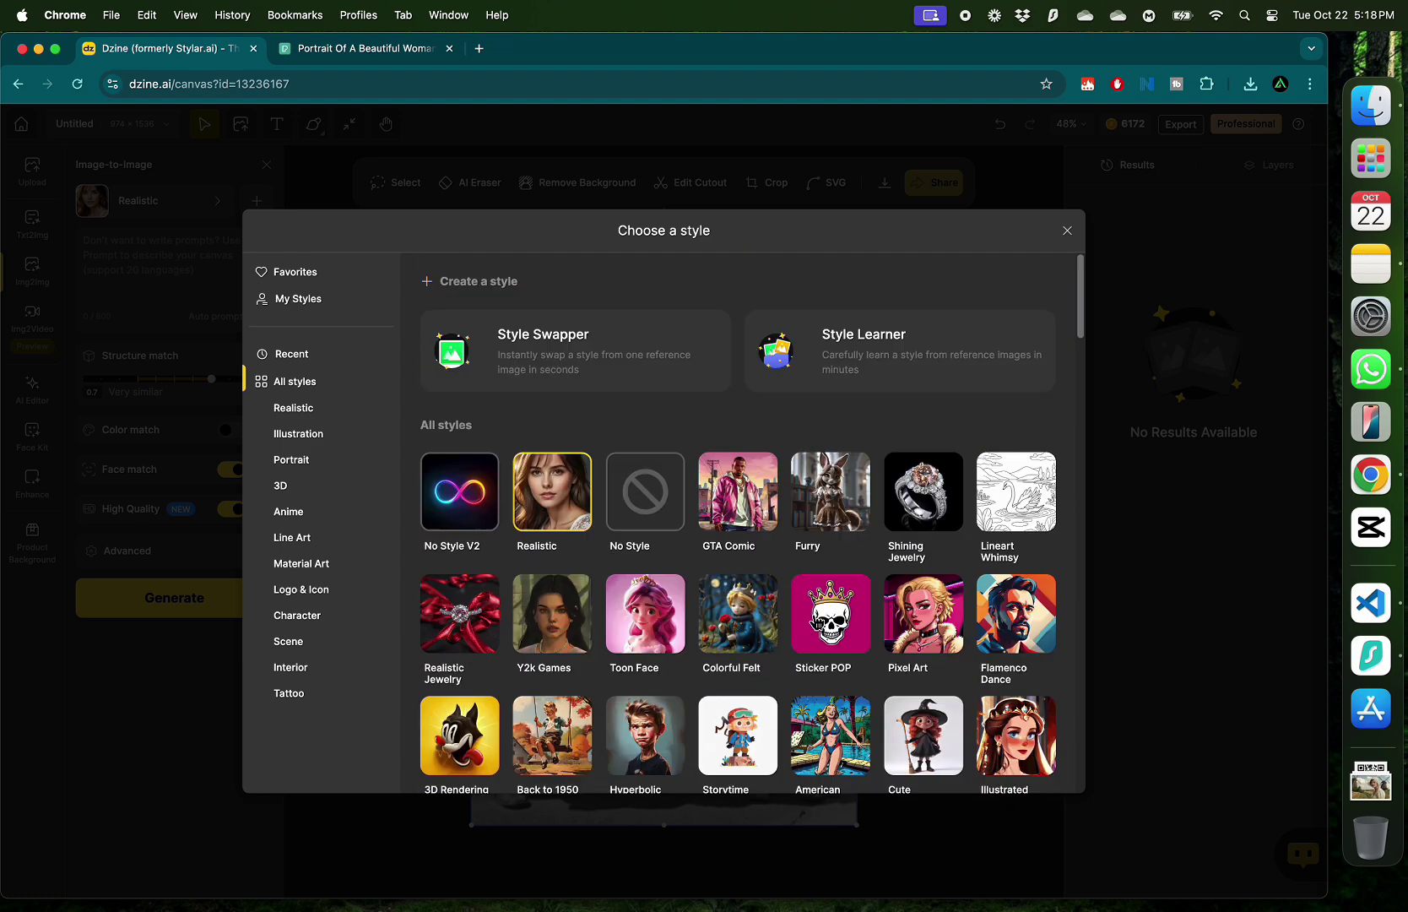
scroll(870, 527, "down", 4)
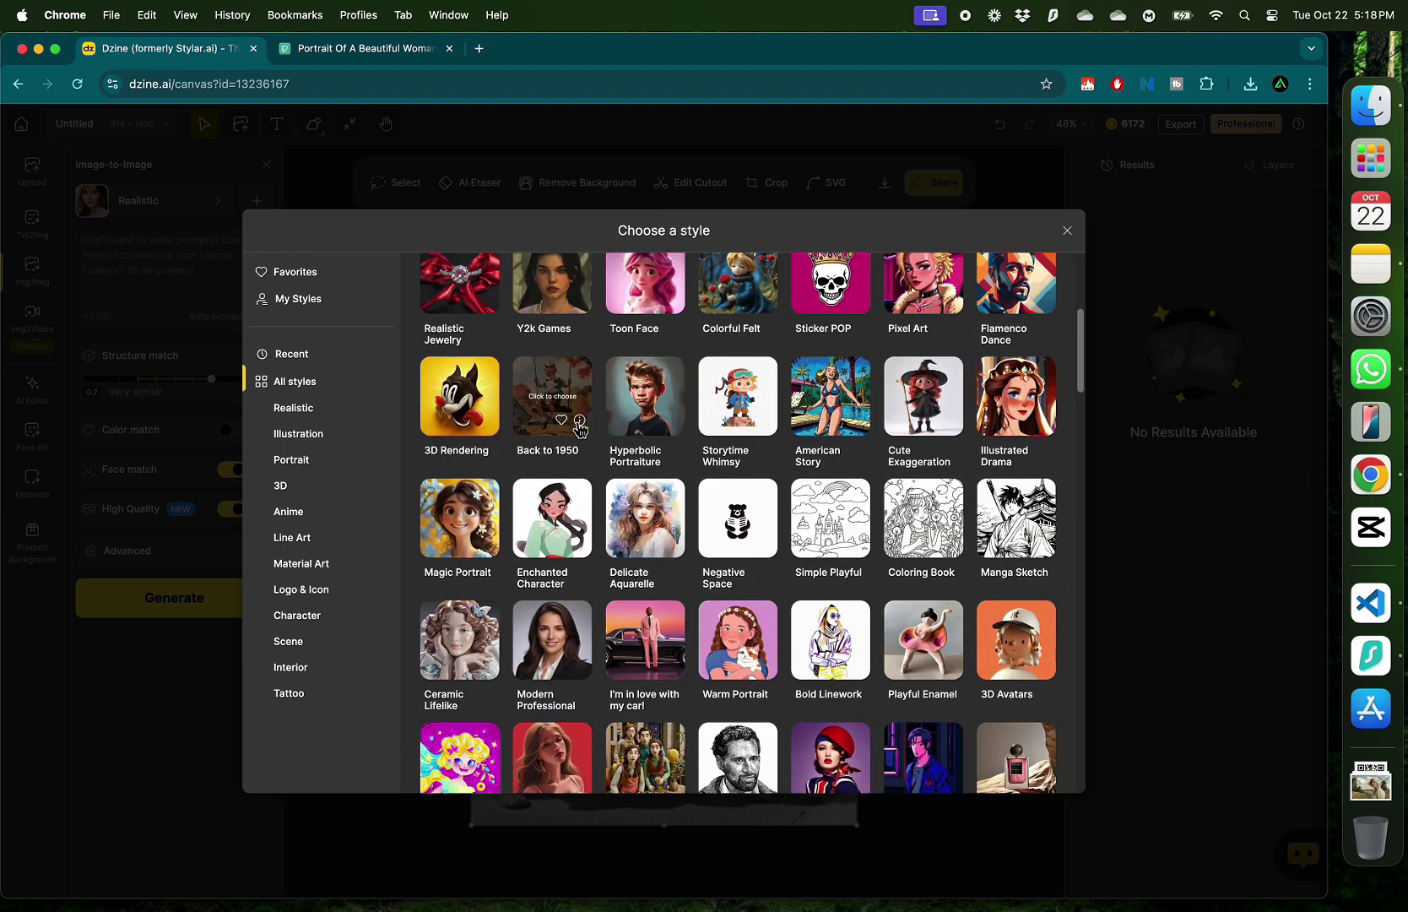
left_click(555, 409)
Step: Replace the canvas image with 4.jpg from the Desktop
left_click(672, 506)
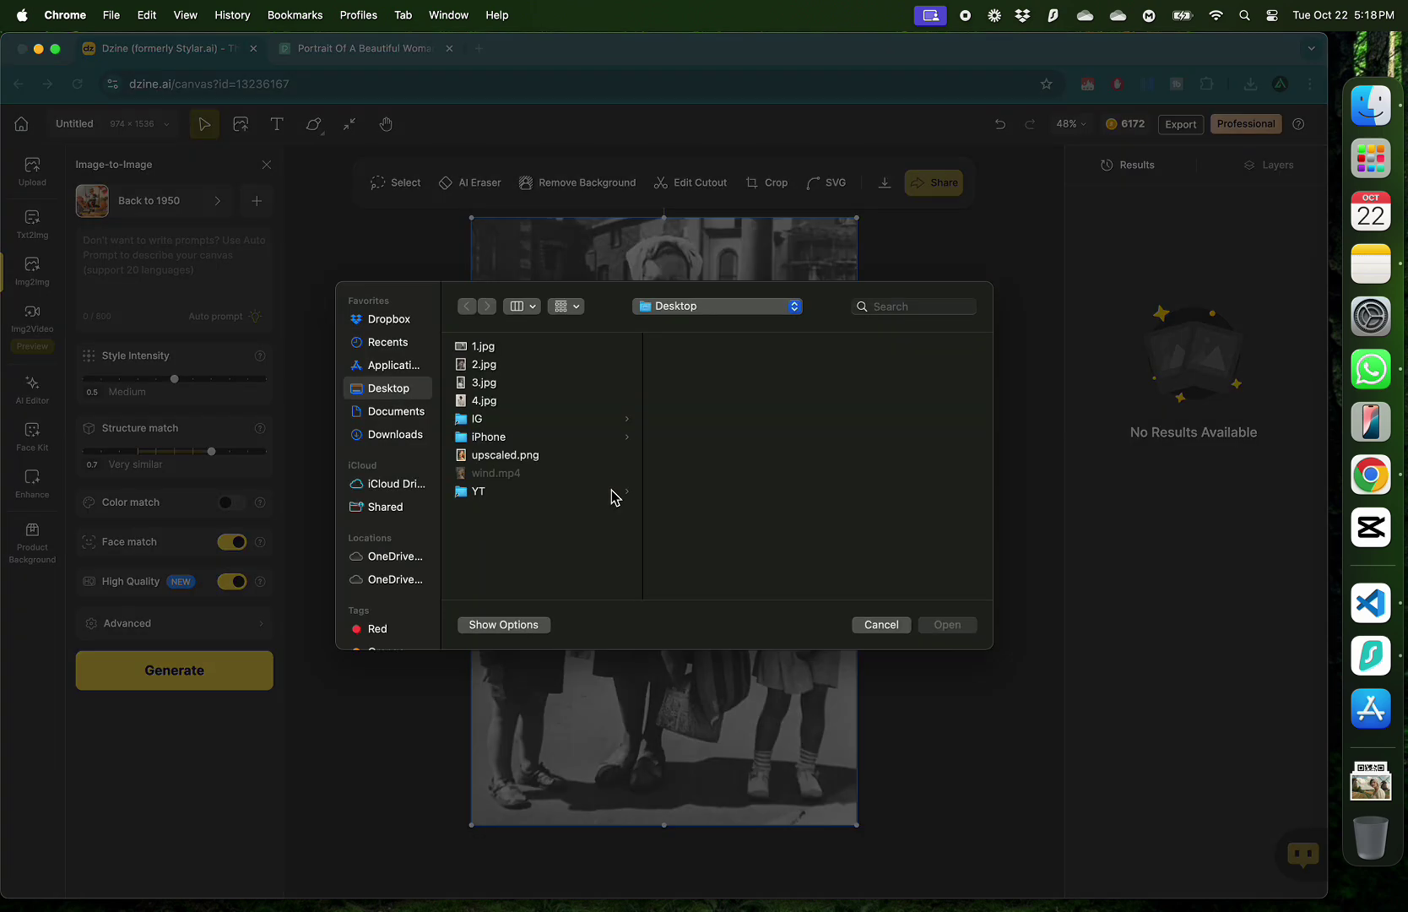
left_click(490, 407)
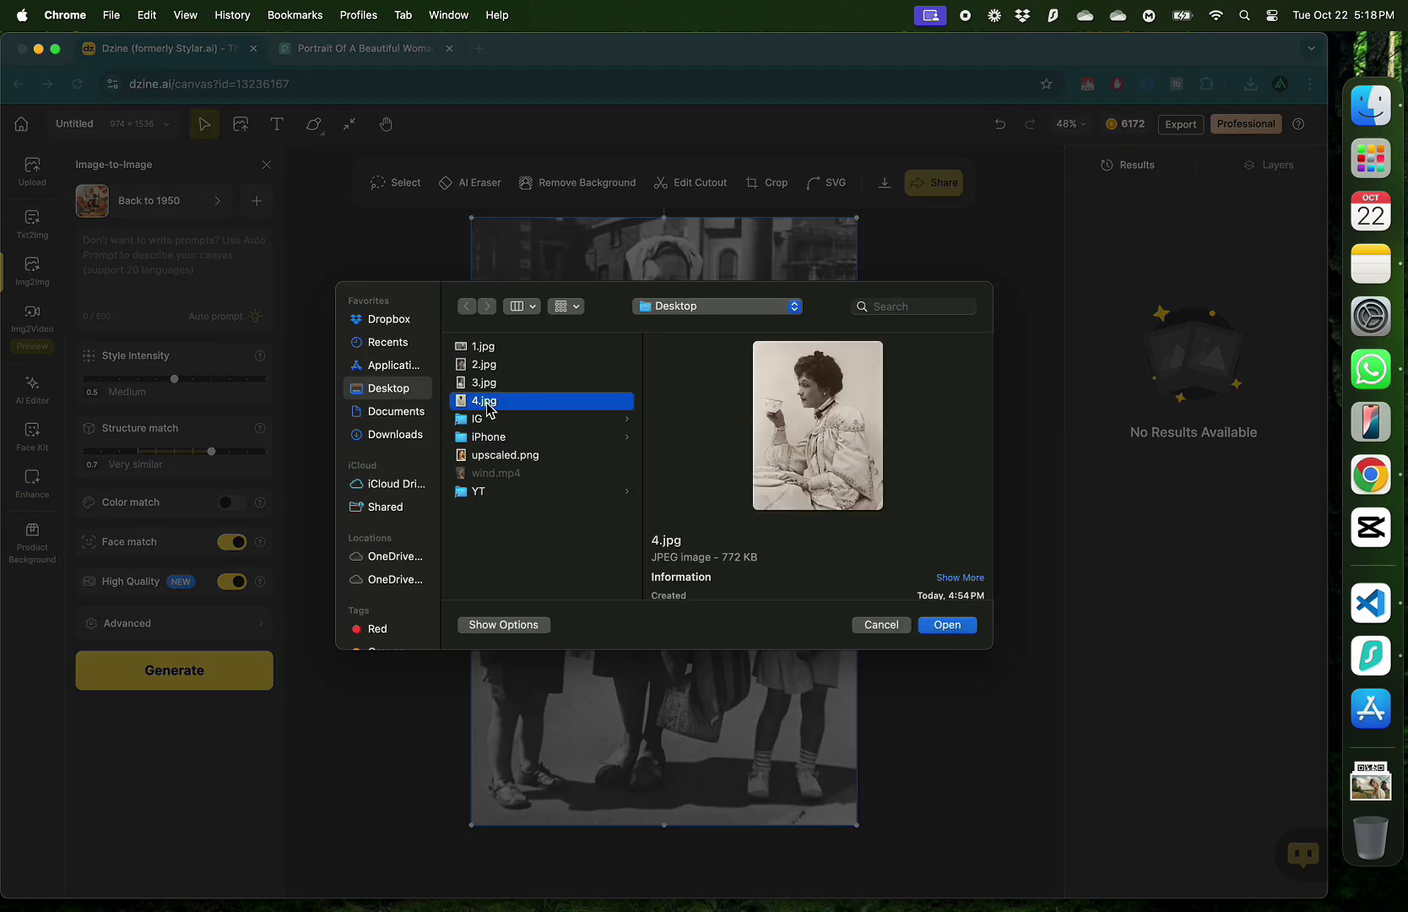
key("space")
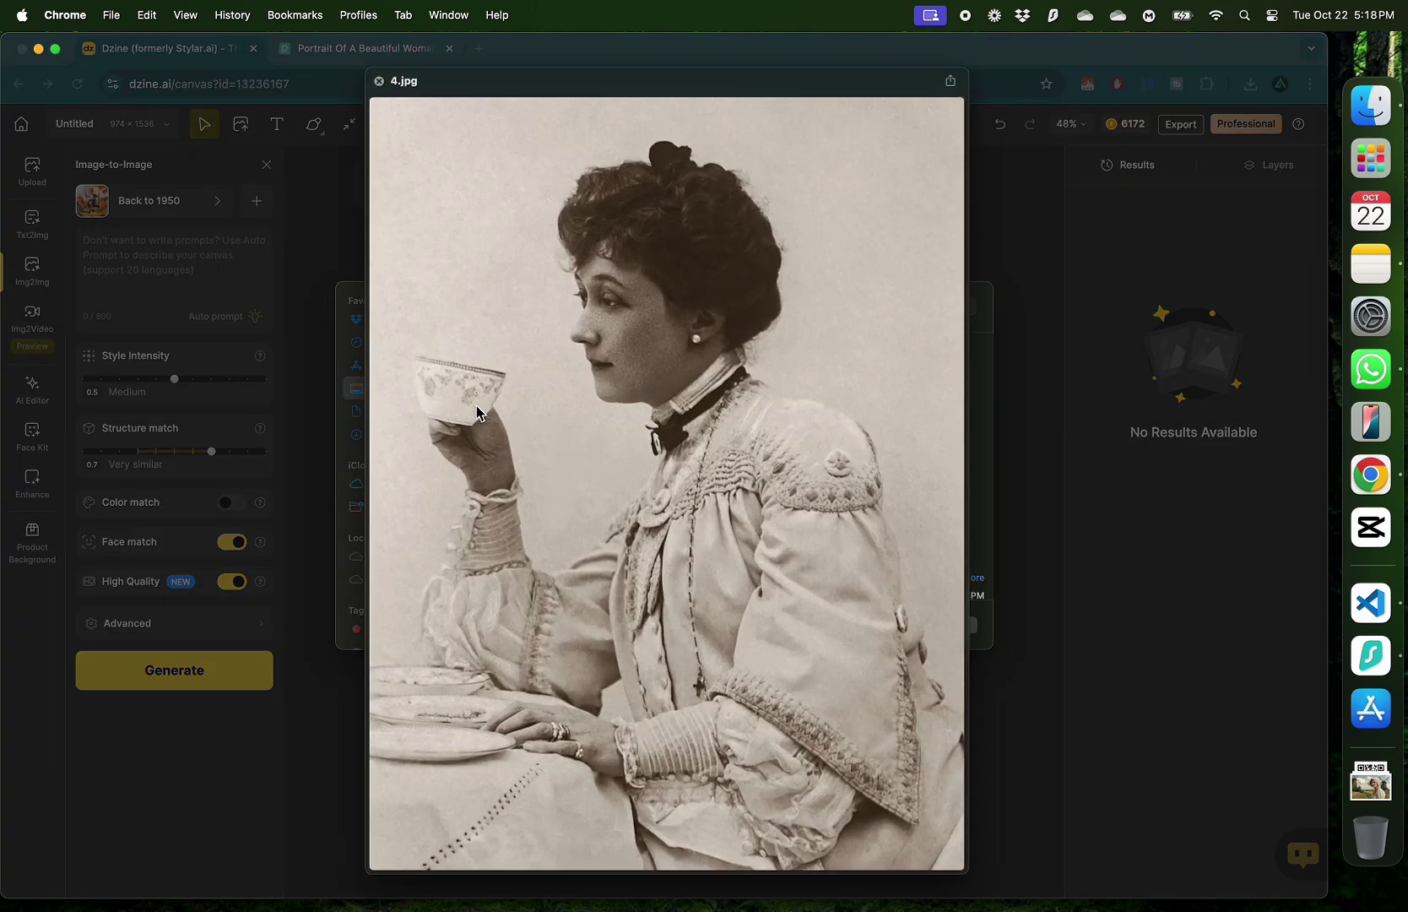
key("space")
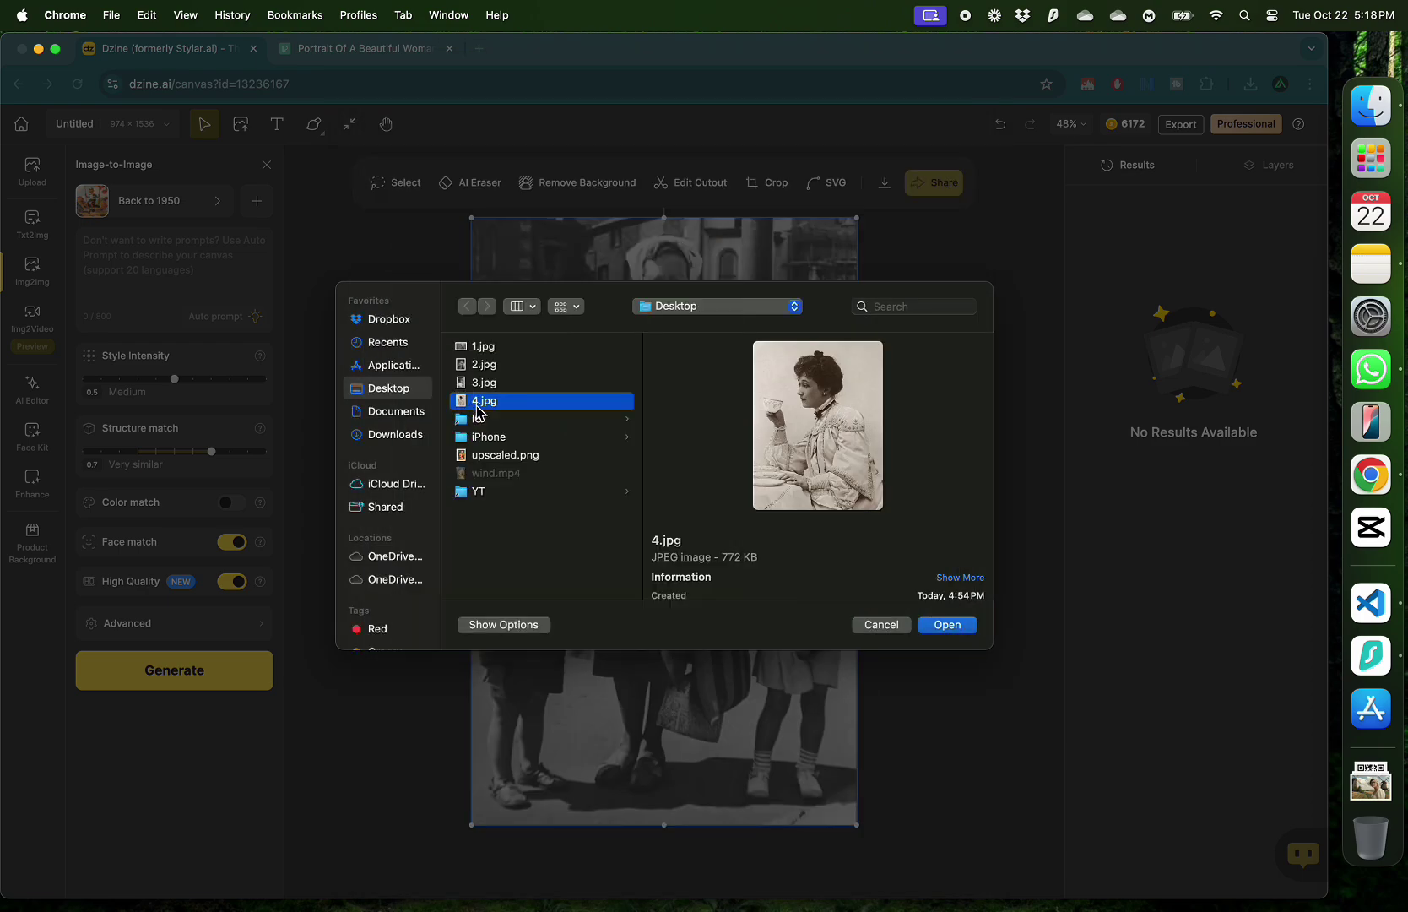
double_click(477, 403)
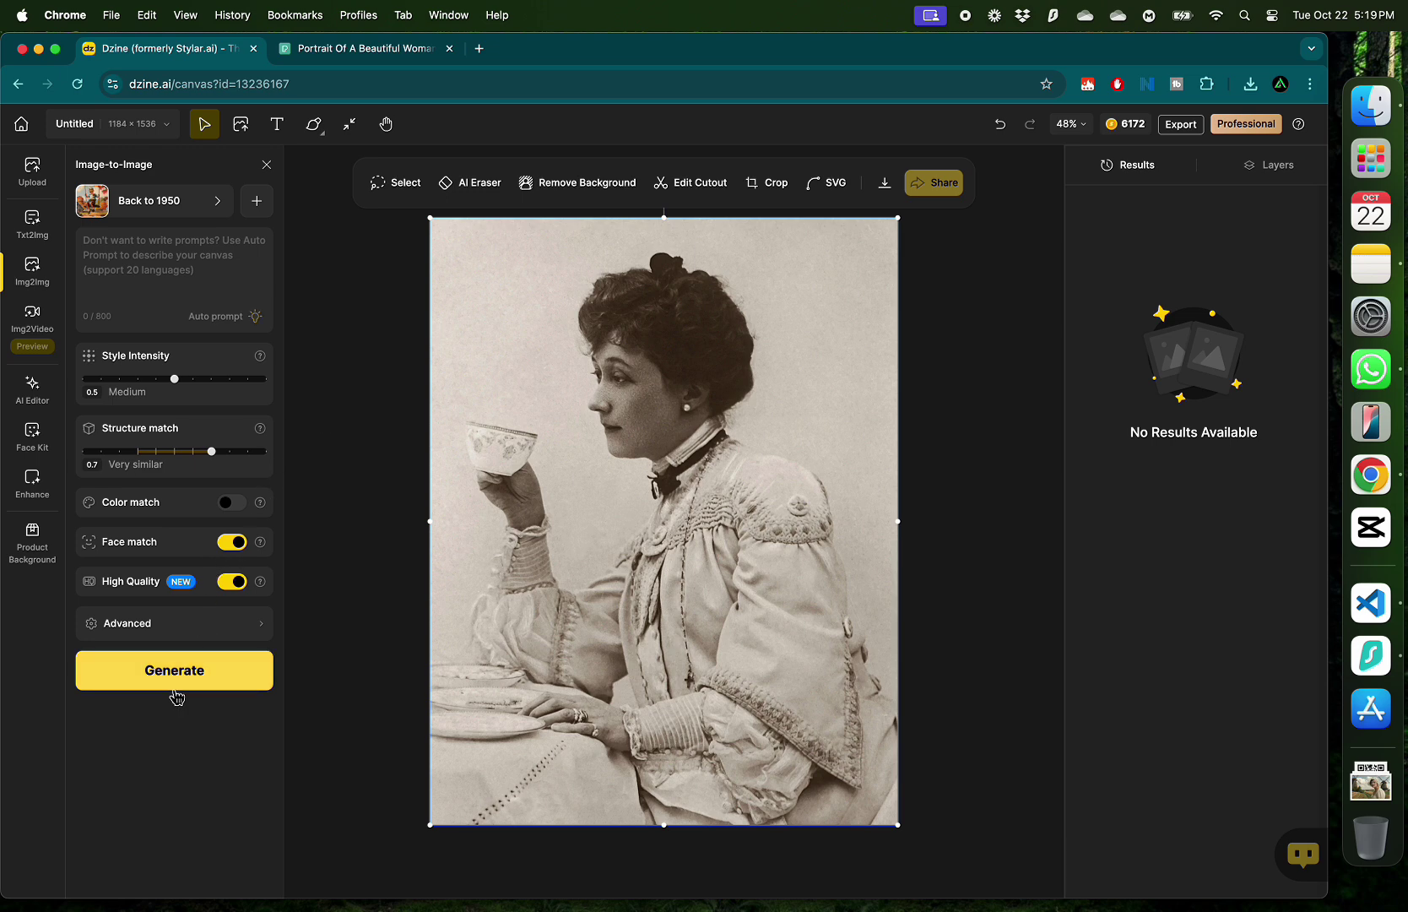
Step: Generate four 1950s-style colorized versions of the tea portrait and compare them
left_click(181, 686)
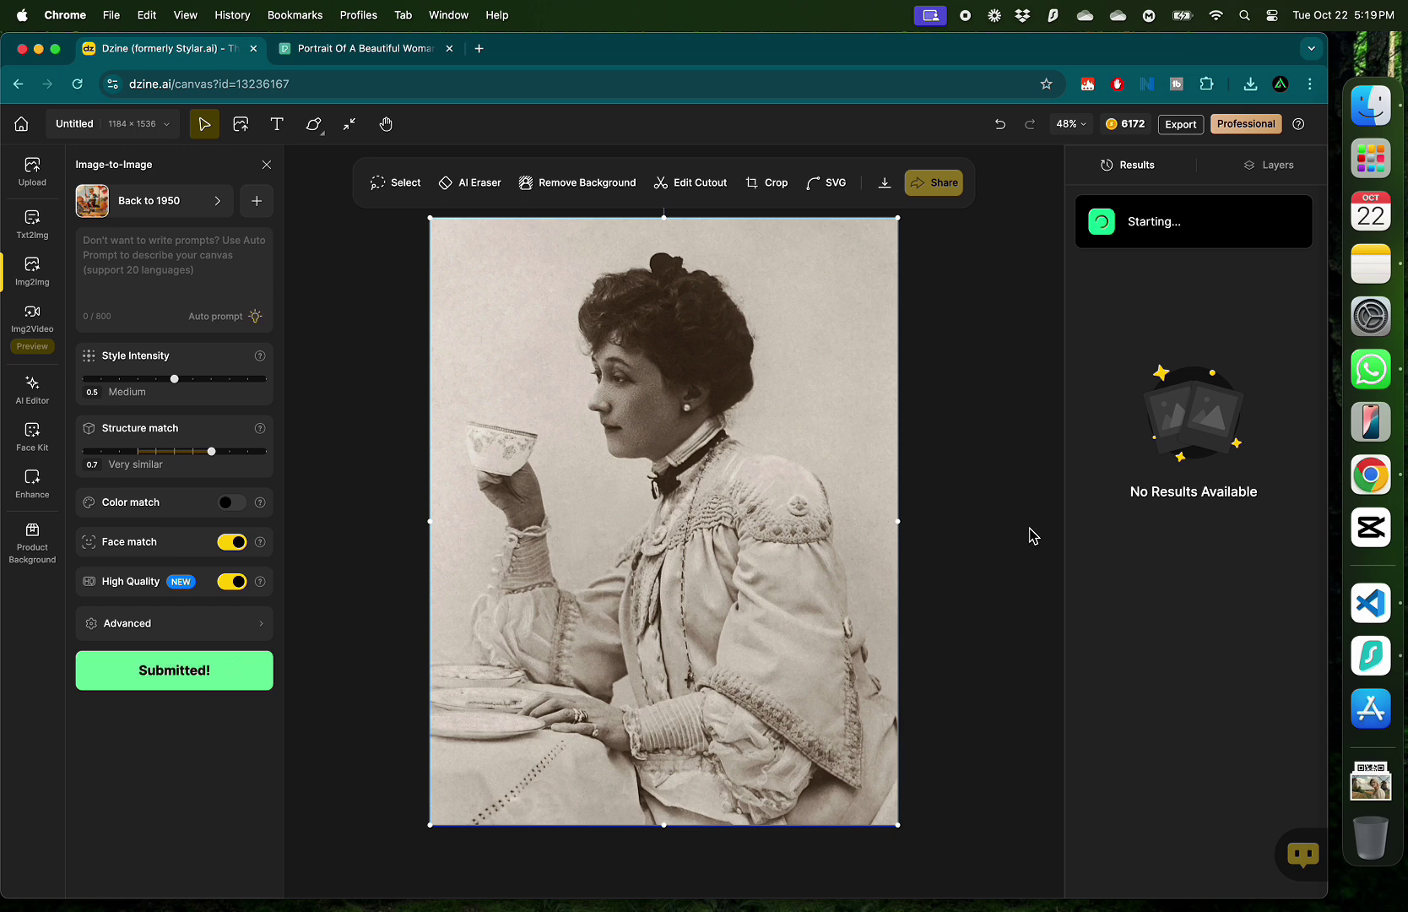
mouse_move(1138, 318)
mouse_move(1235, 301)
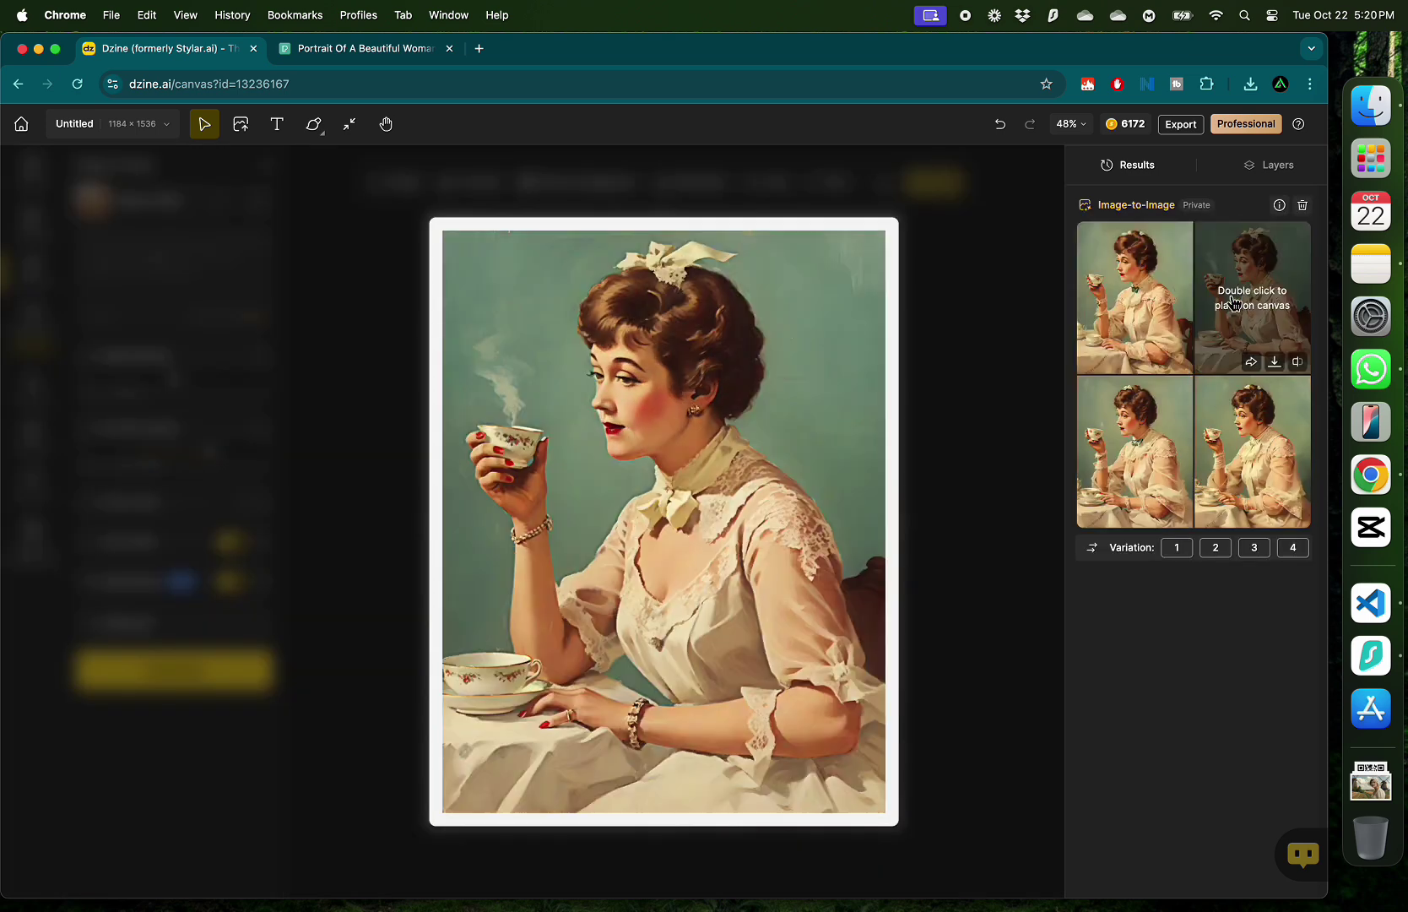
mouse_move(1239, 437)
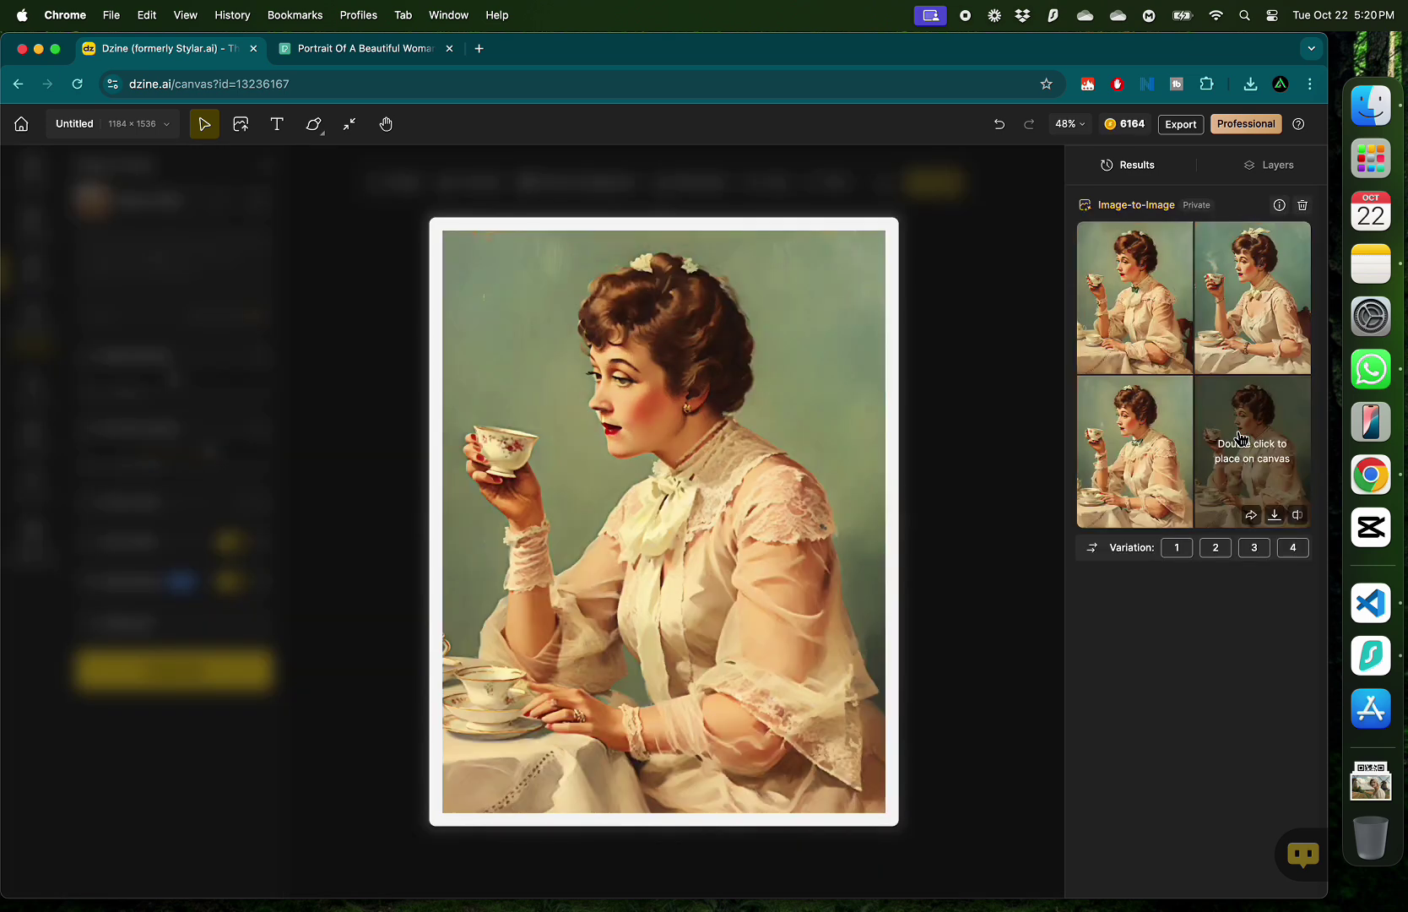
mouse_move(1161, 434)
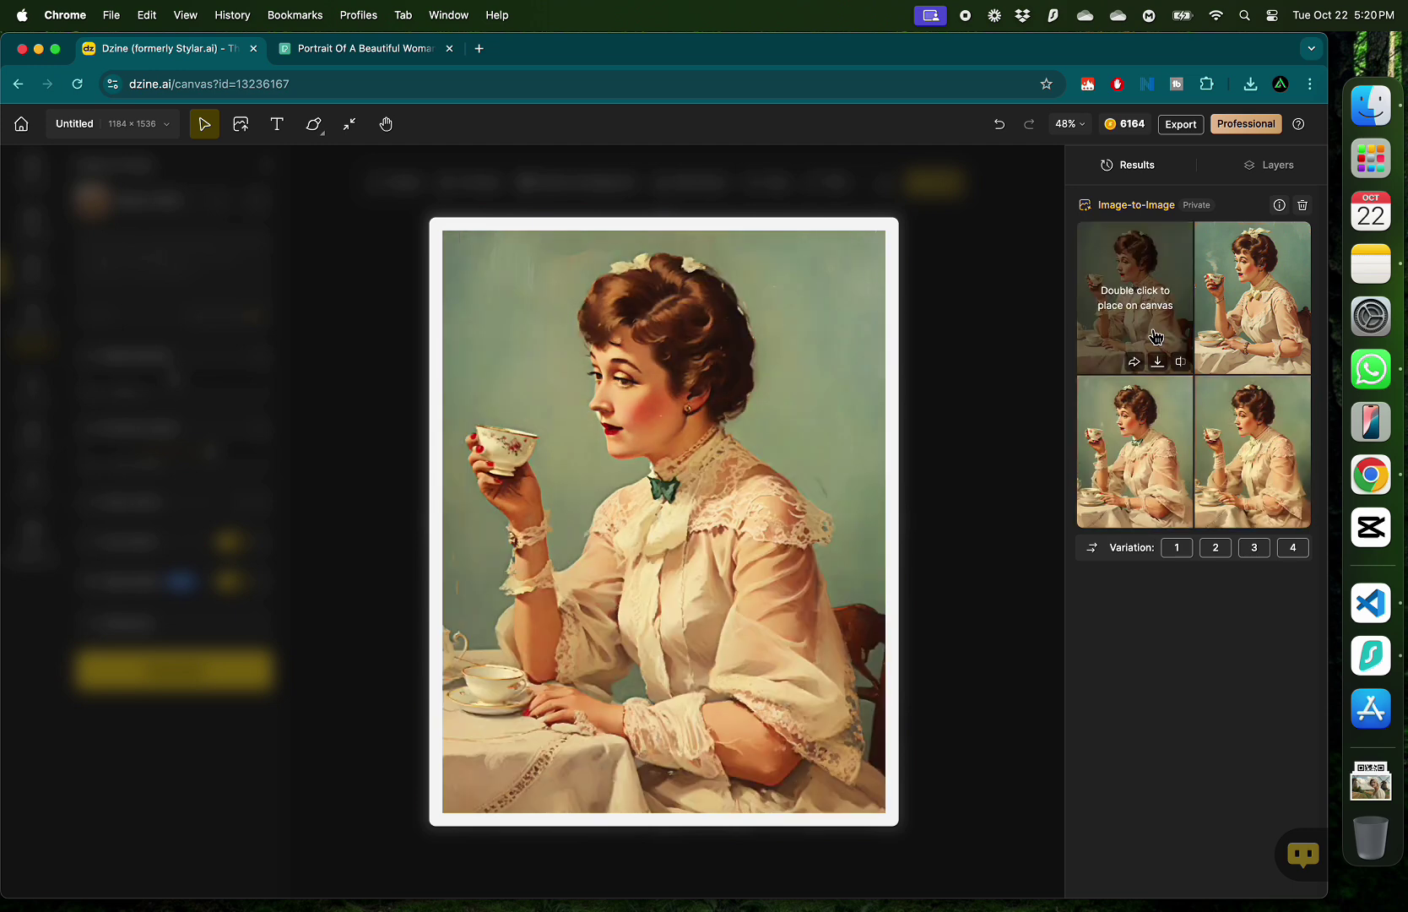
mouse_move(1213, 334)
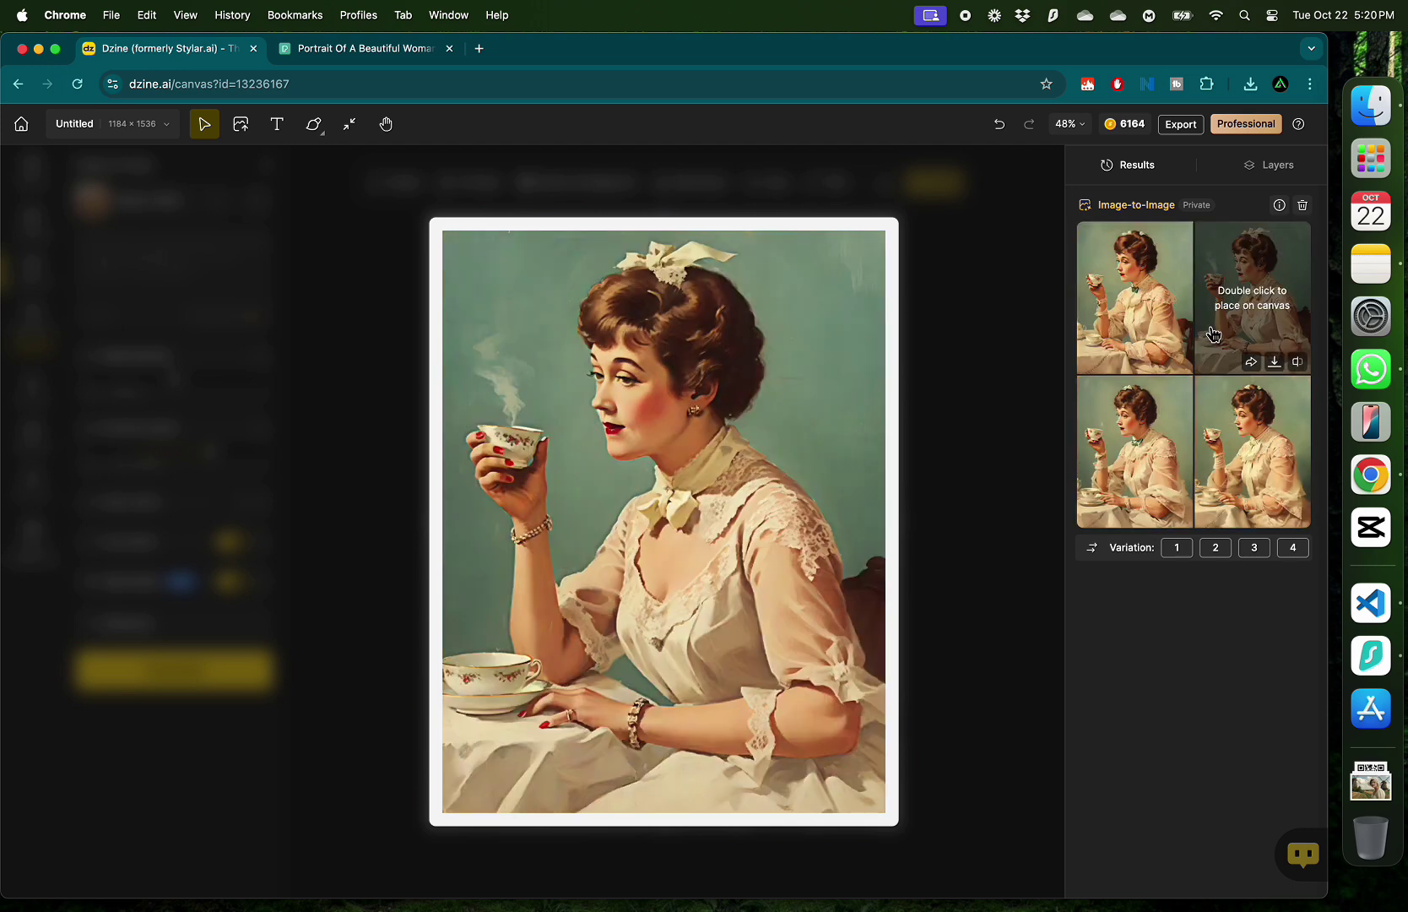
mouse_move(1224, 475)
mouse_move(1138, 471)
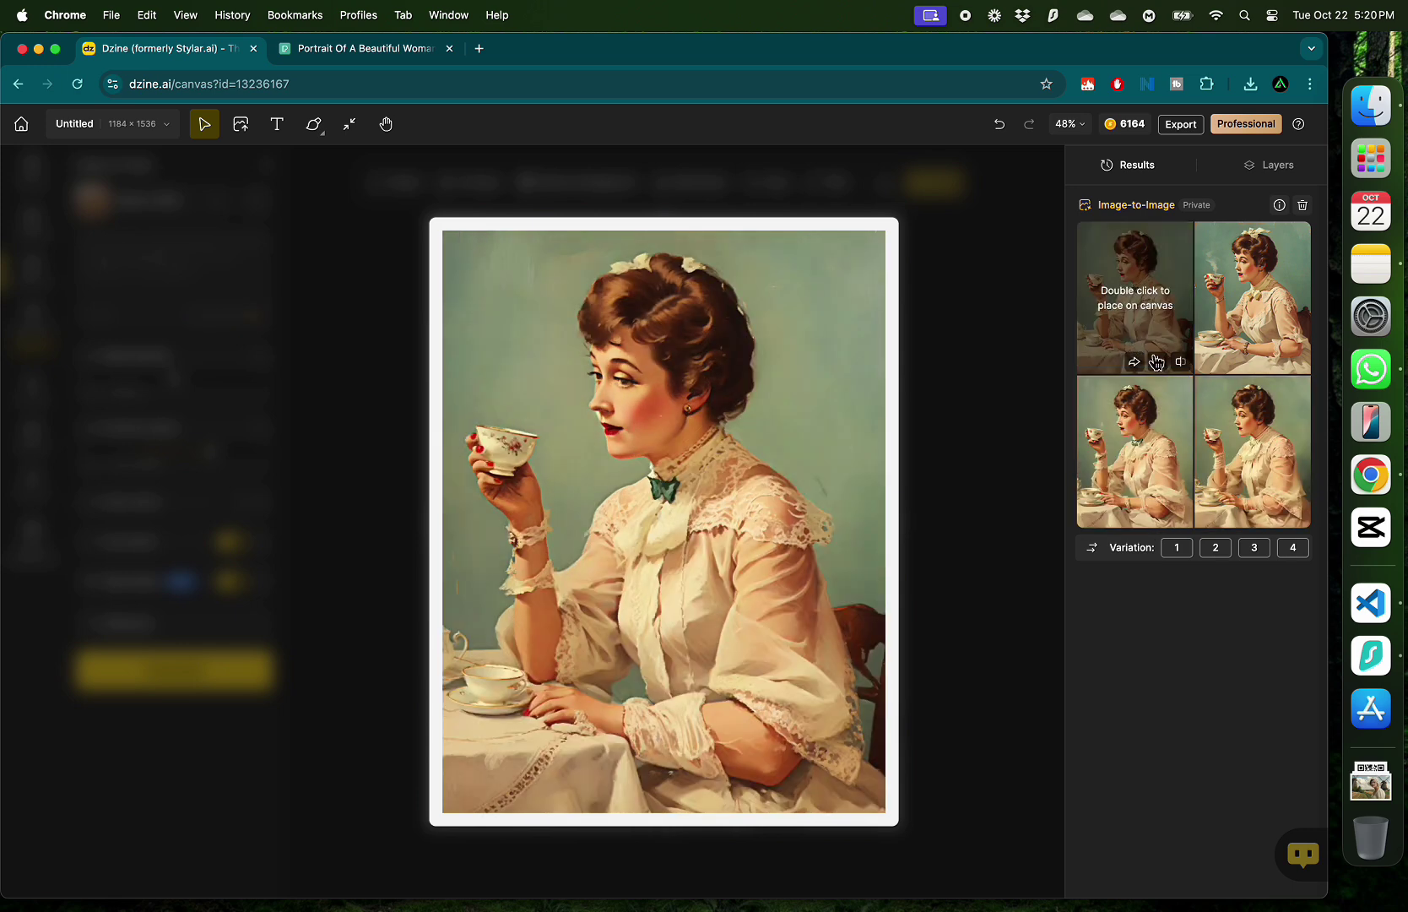
Step: Download one result as a 3x-upscaled JPG, upsc.jpg, and preview it in Finder
left_click(1158, 363)
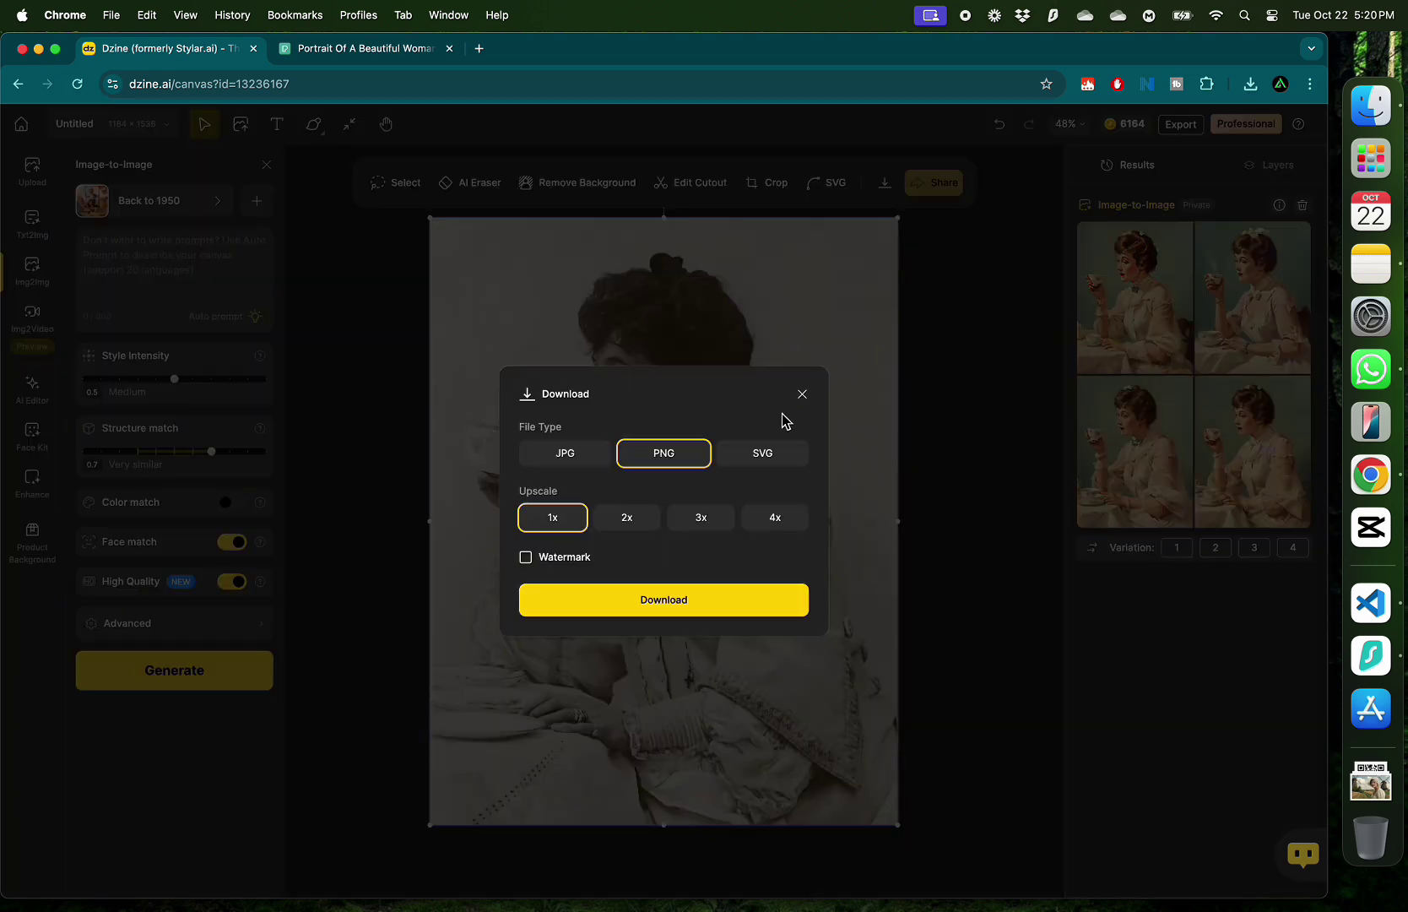
left_click(710, 526)
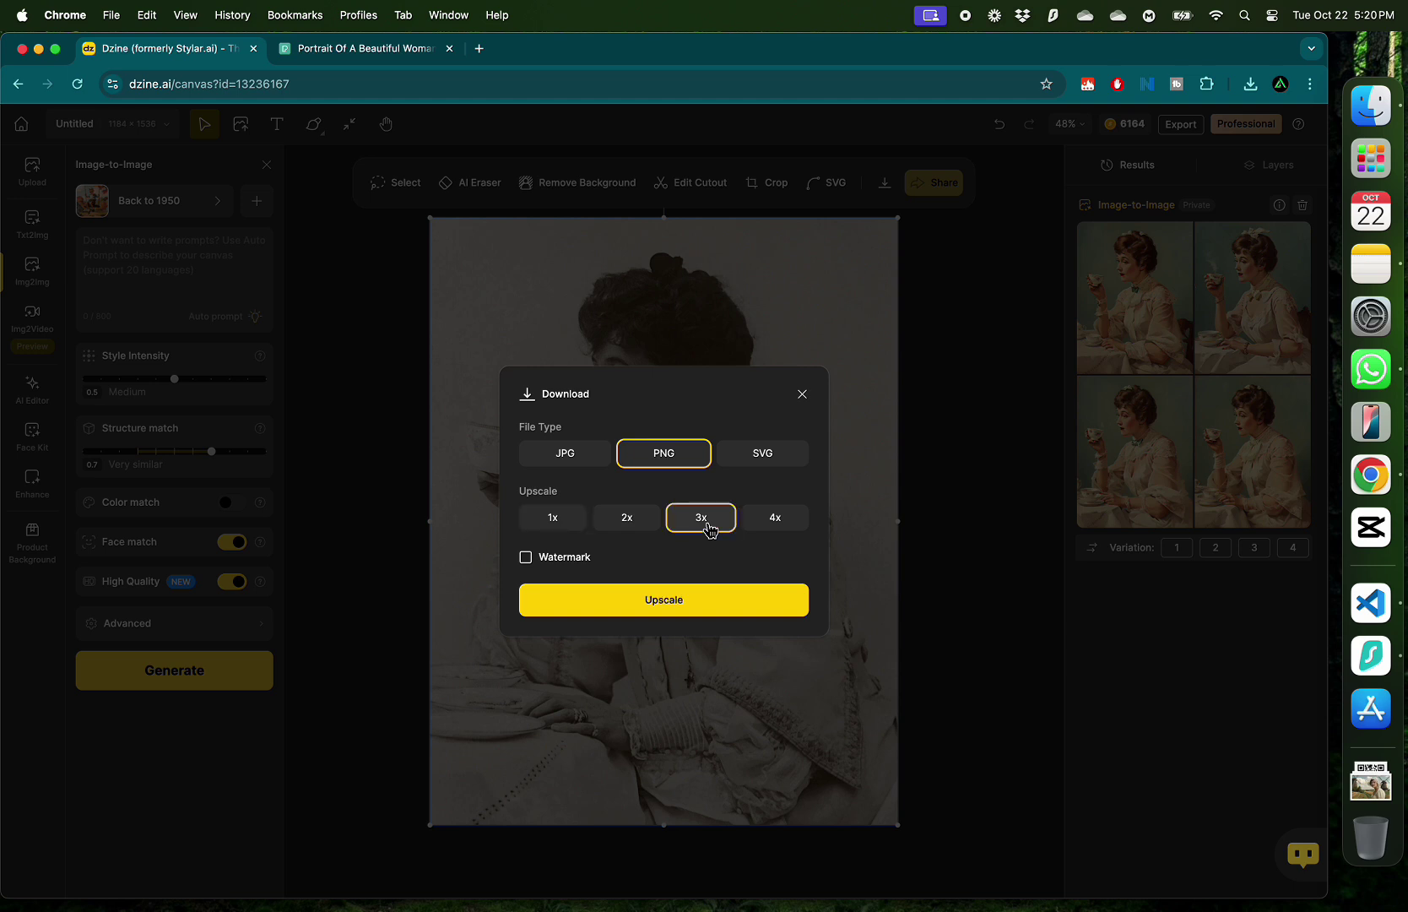
left_click(595, 466)
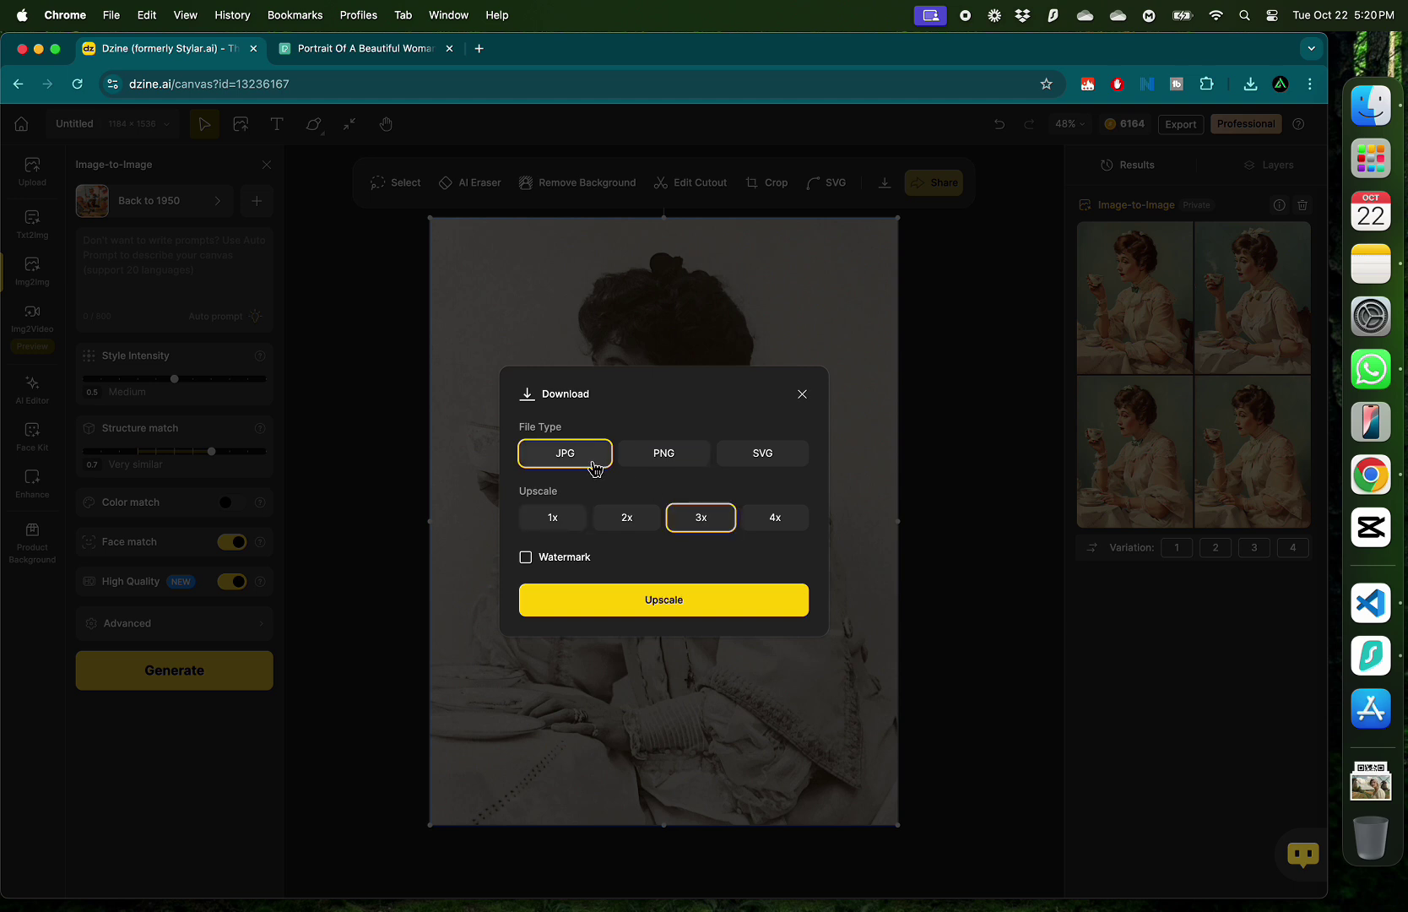
left_click(698, 605)
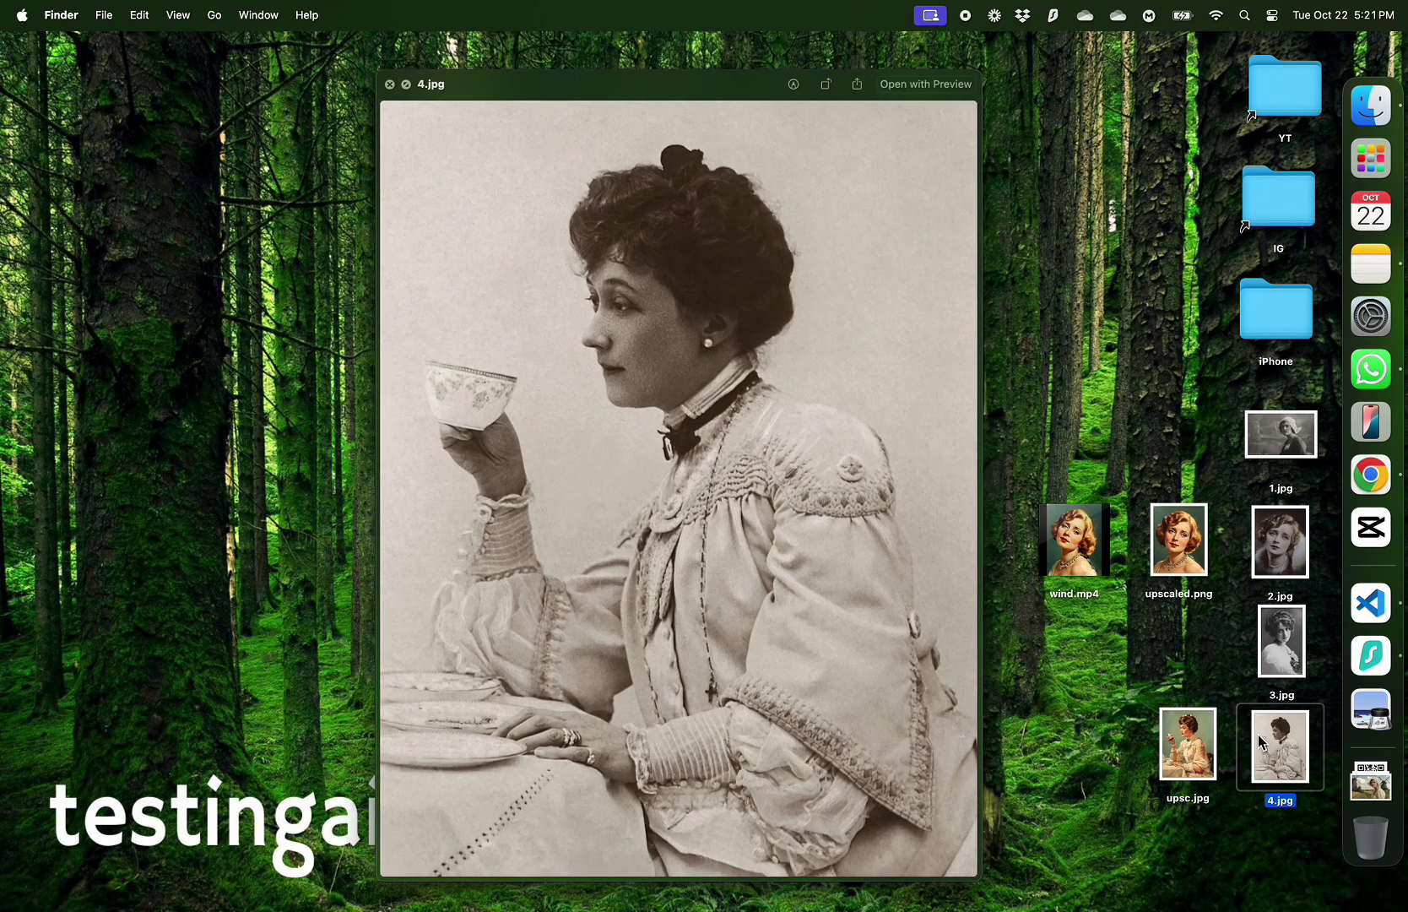
key("Left")
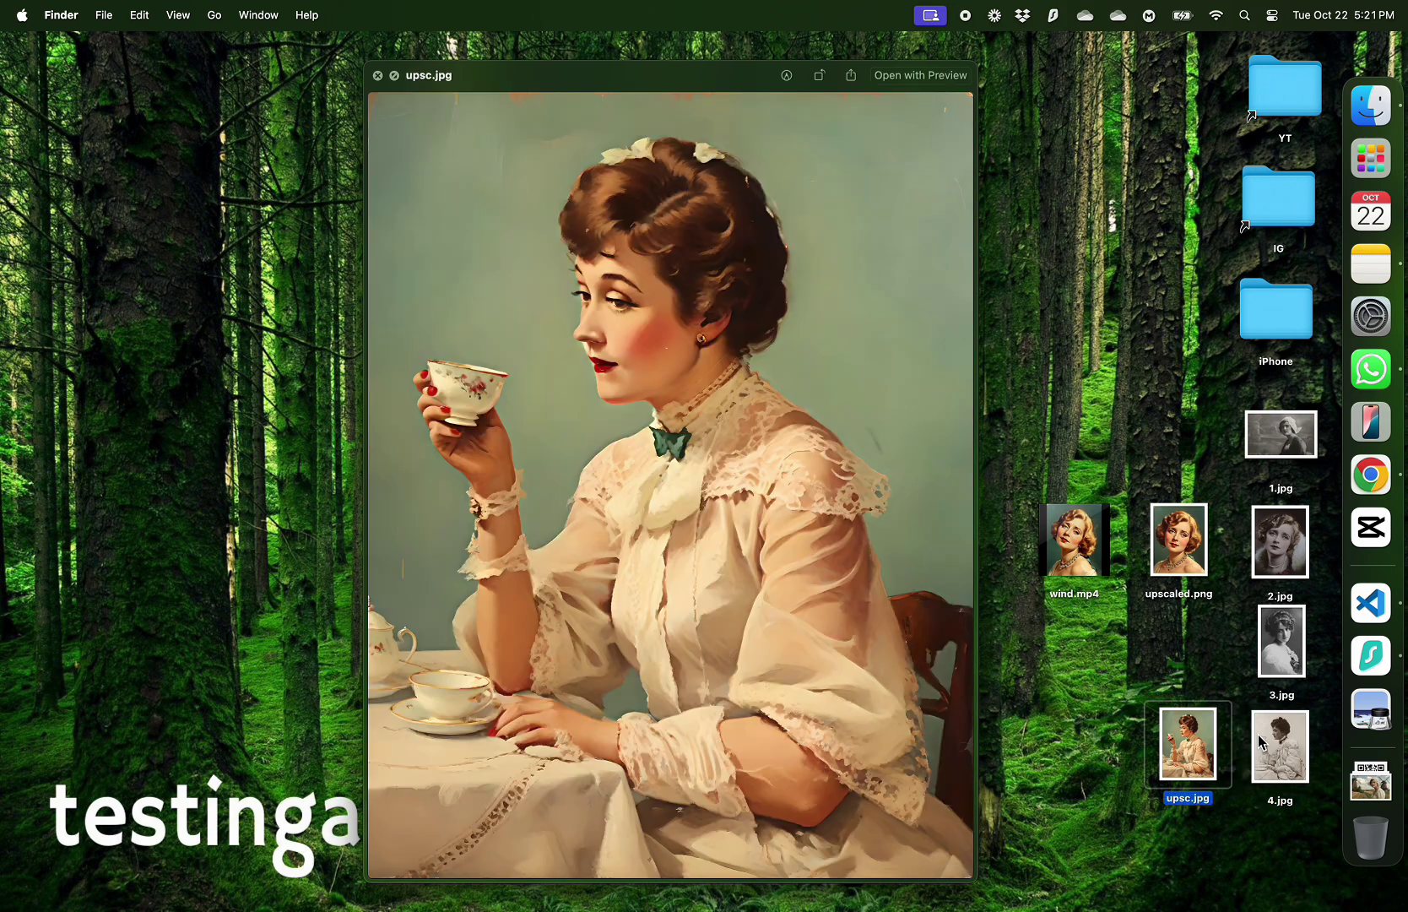
key("space")
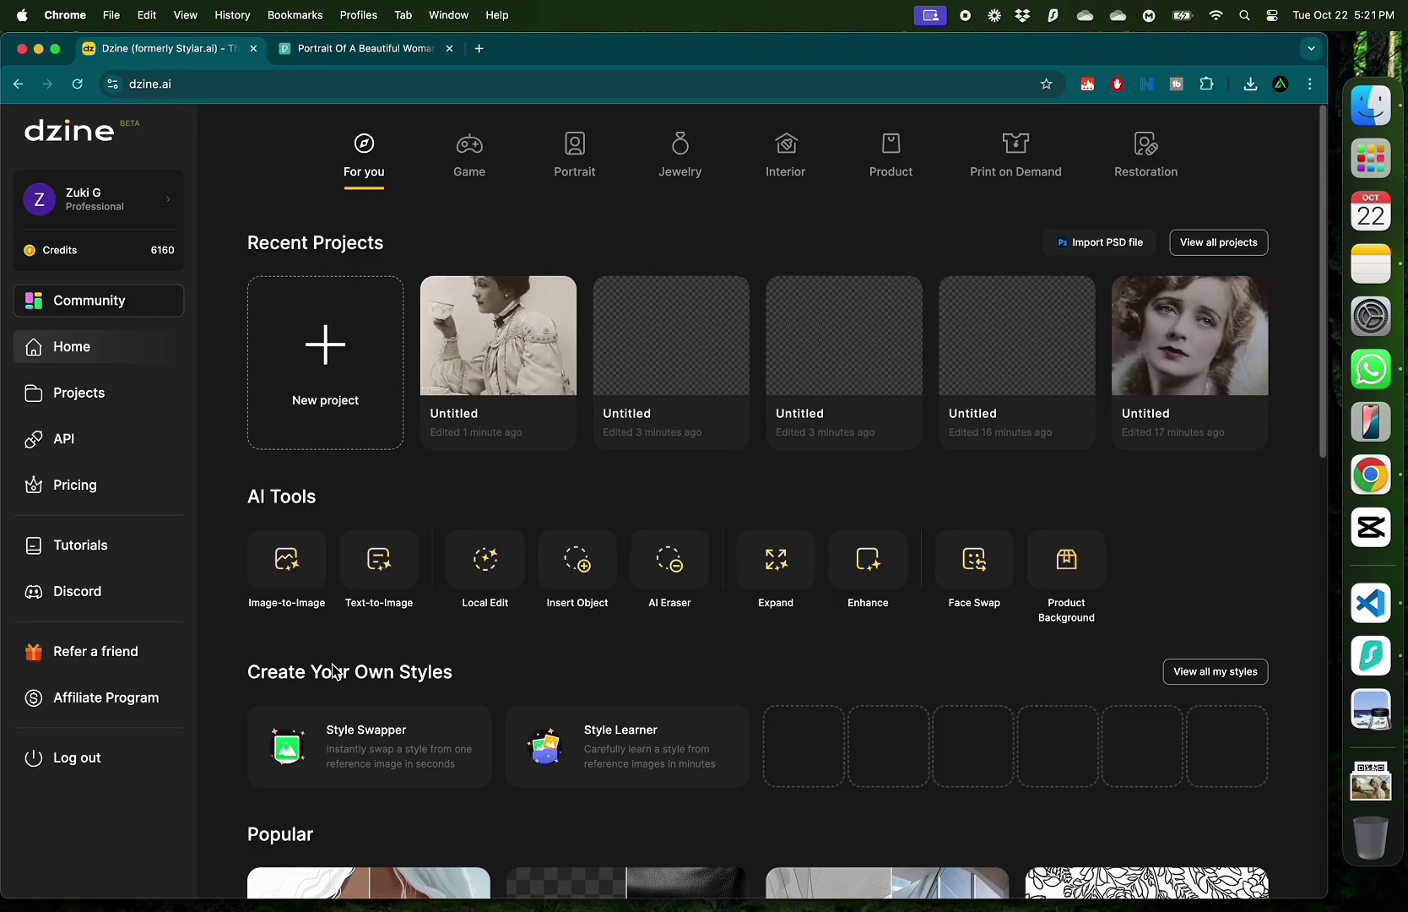
Step: Open a fresh canvas in Image-to-Video and delete the sample pineapple image
left_click(275, 577)
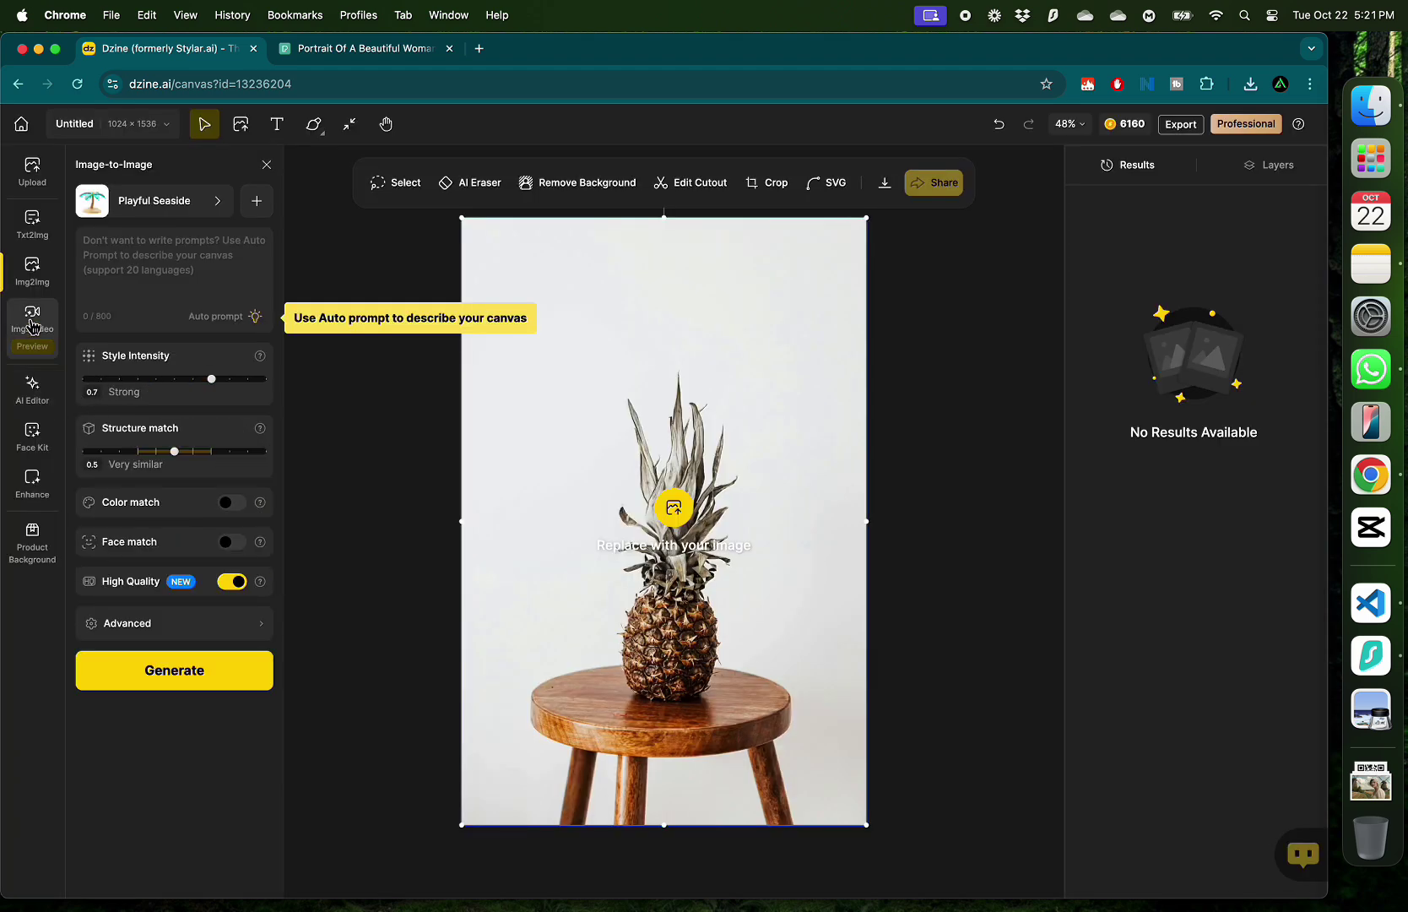
left_click(30, 325)
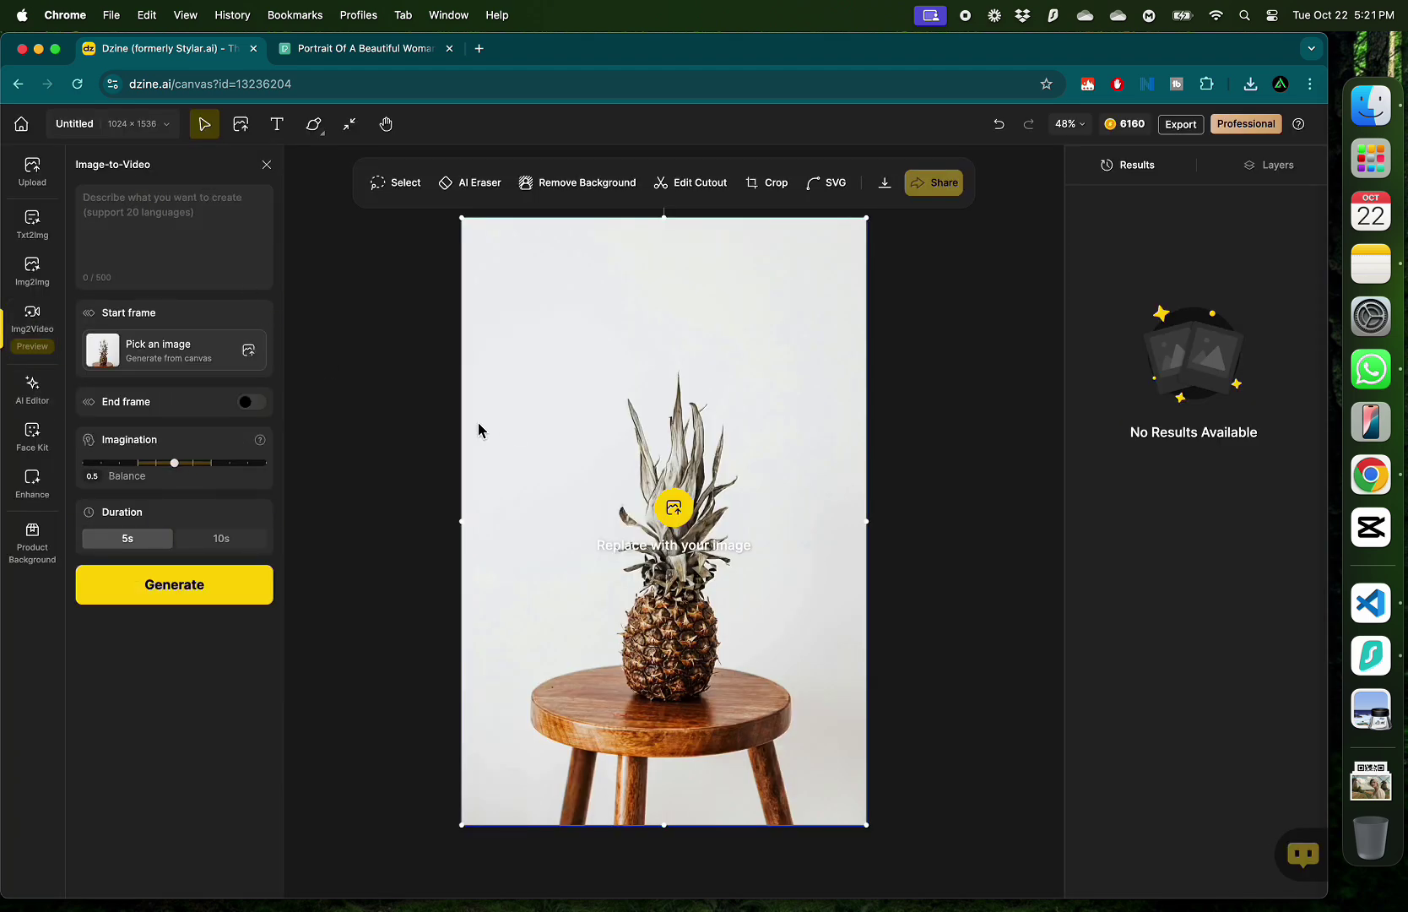
key("Delete")
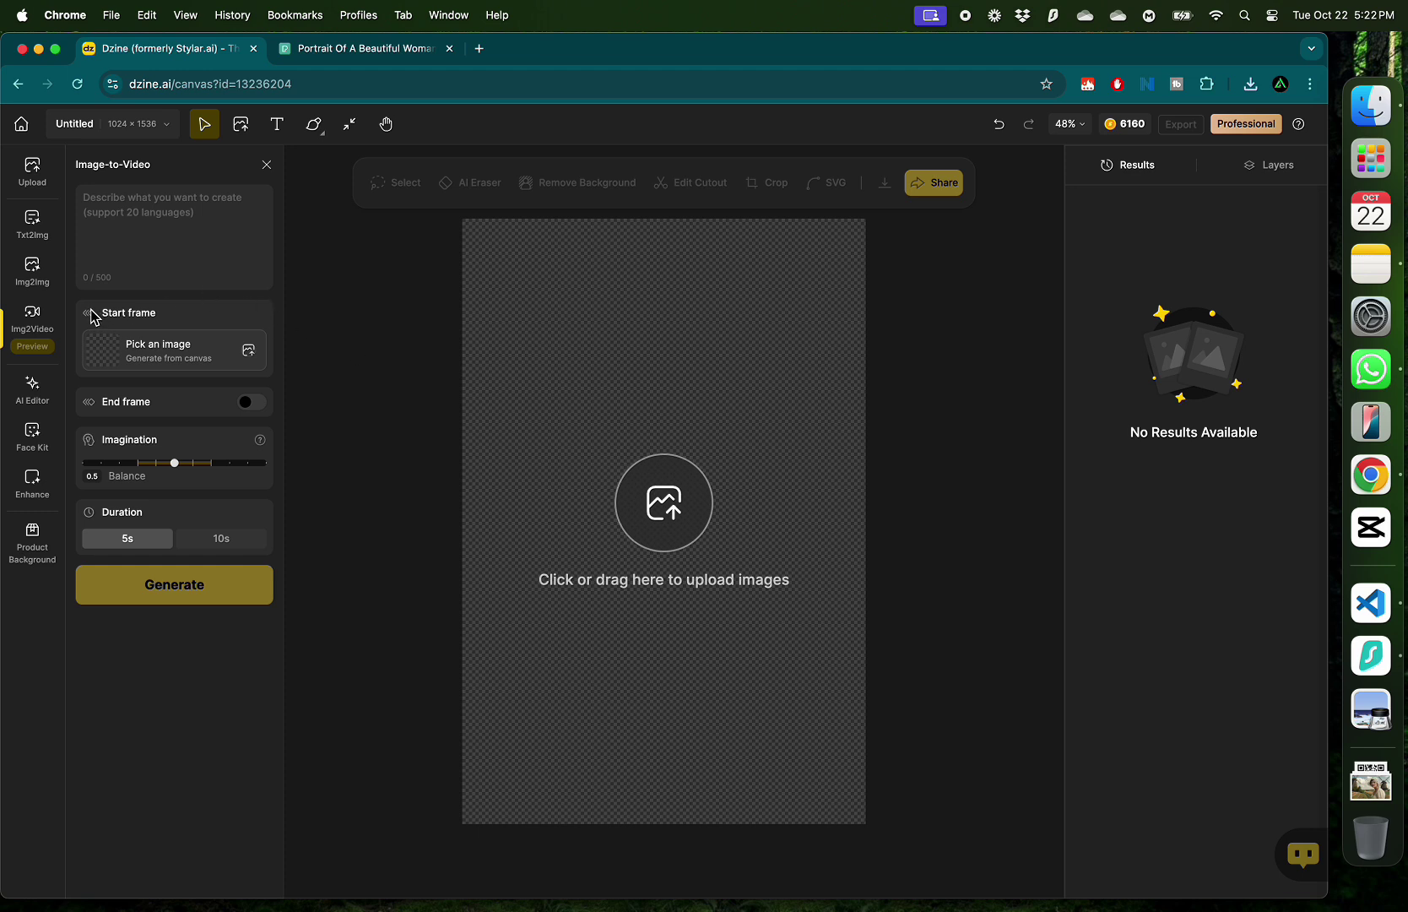
Step: Set upscaled.png from local files as the video's start frame
left_click(195, 353)
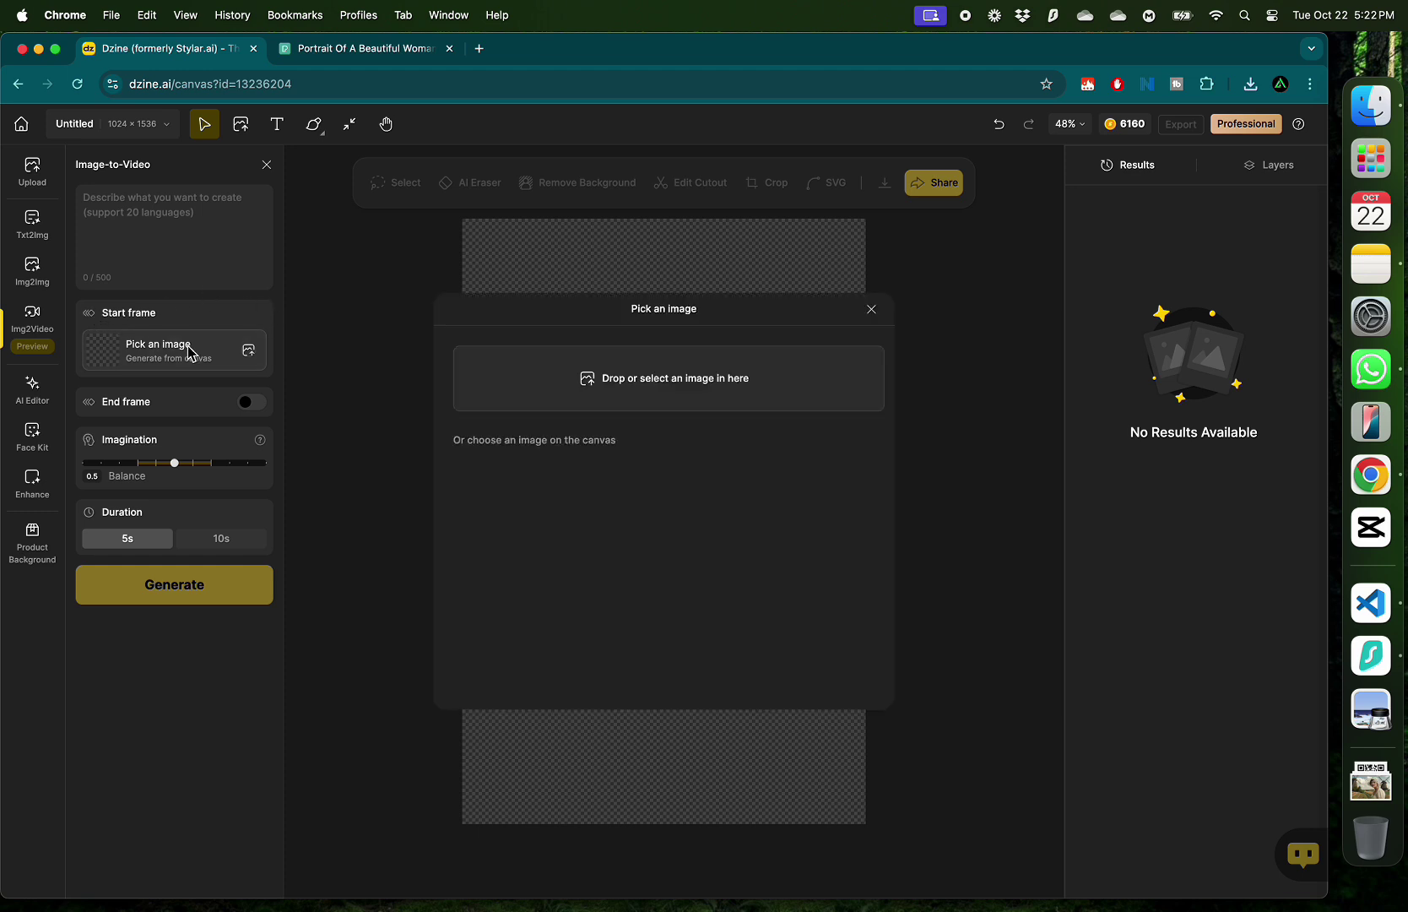
left_click(610, 395)
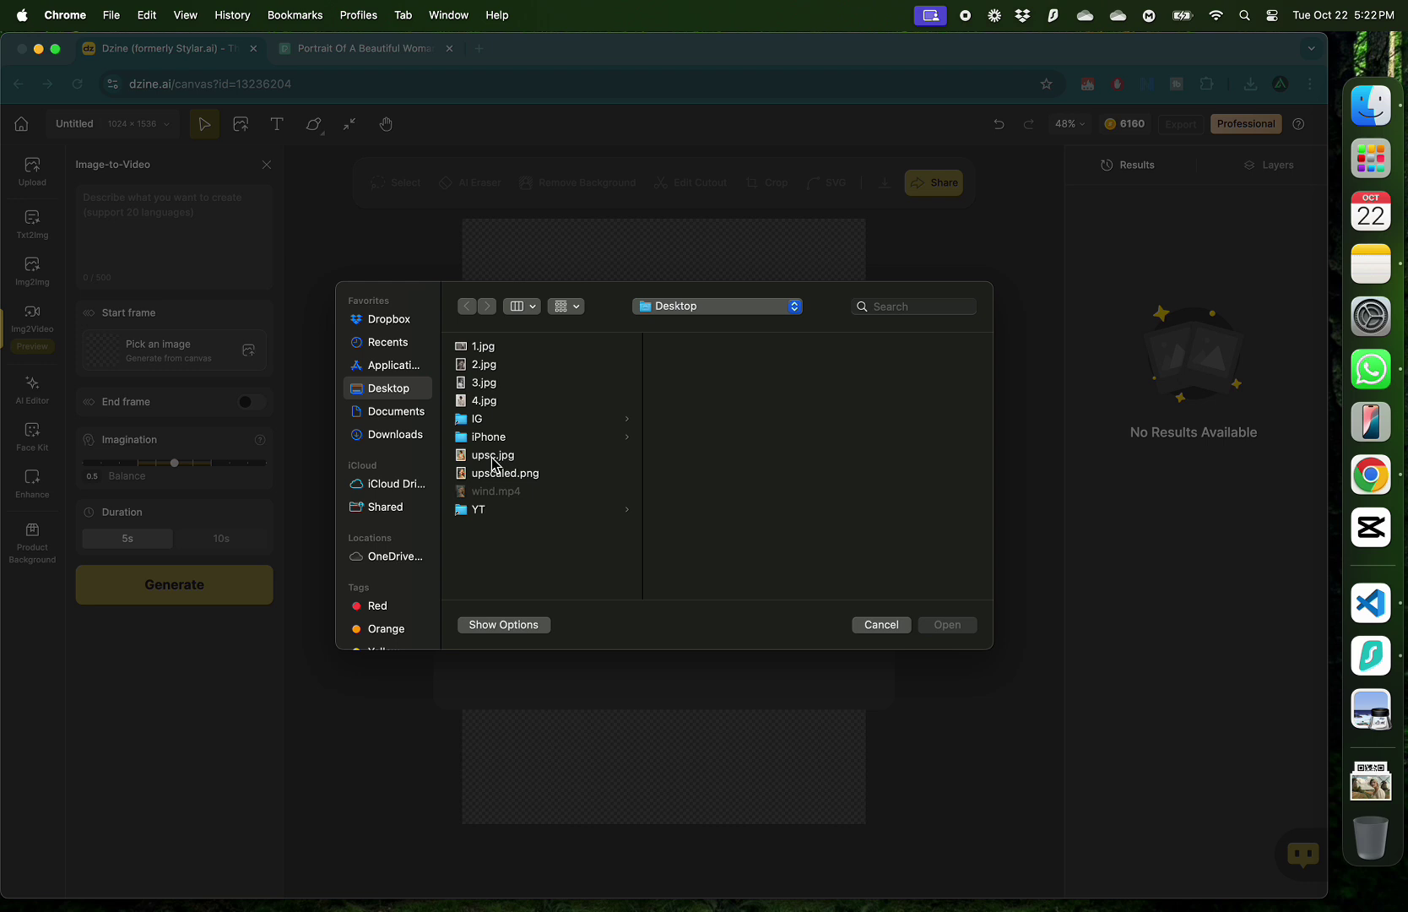
left_click(498, 475)
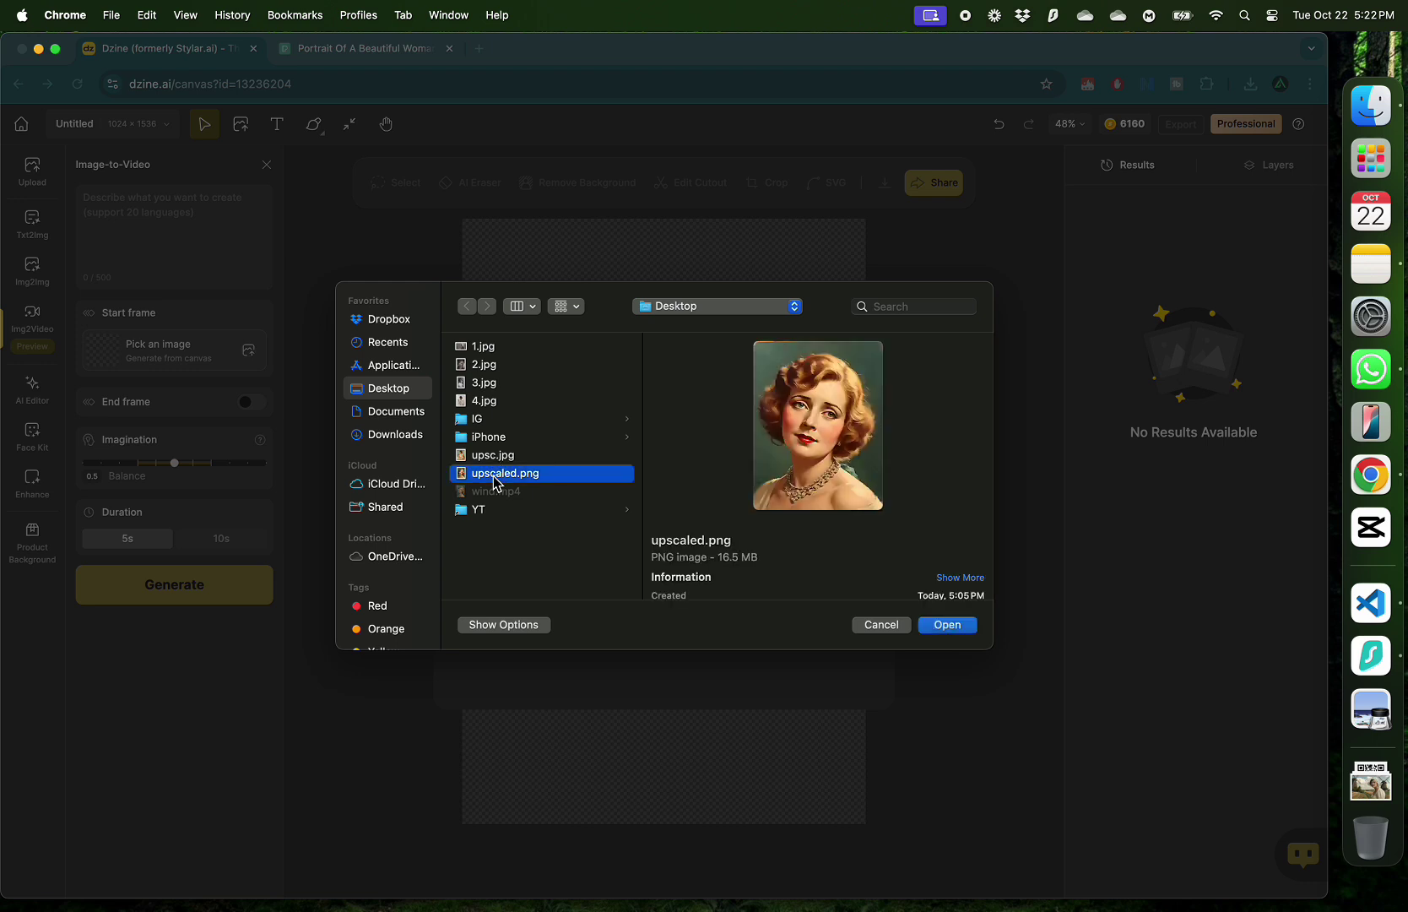
key("space")
key("space")
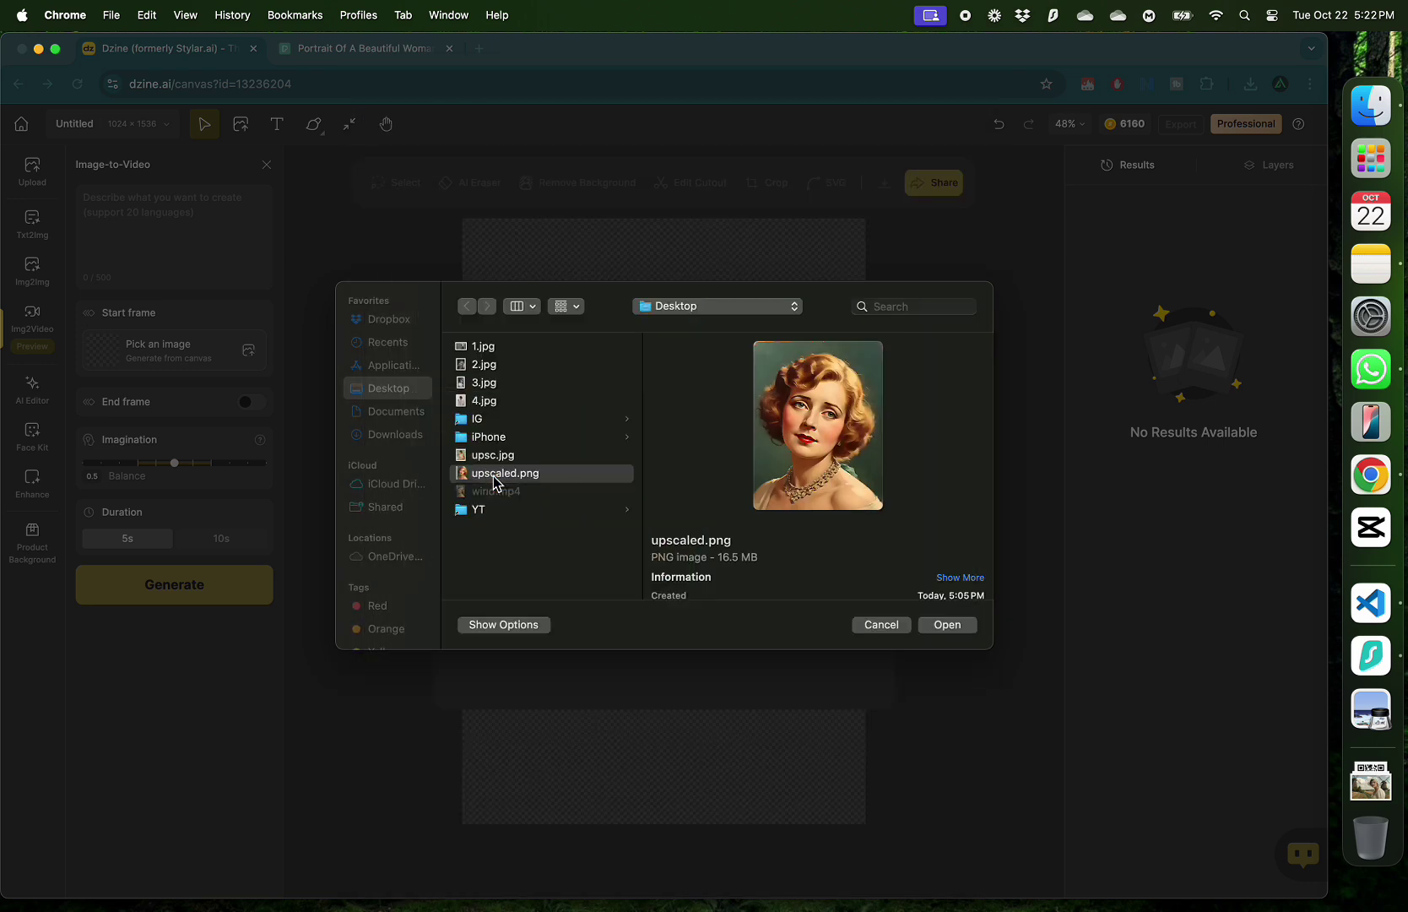
key("Return")
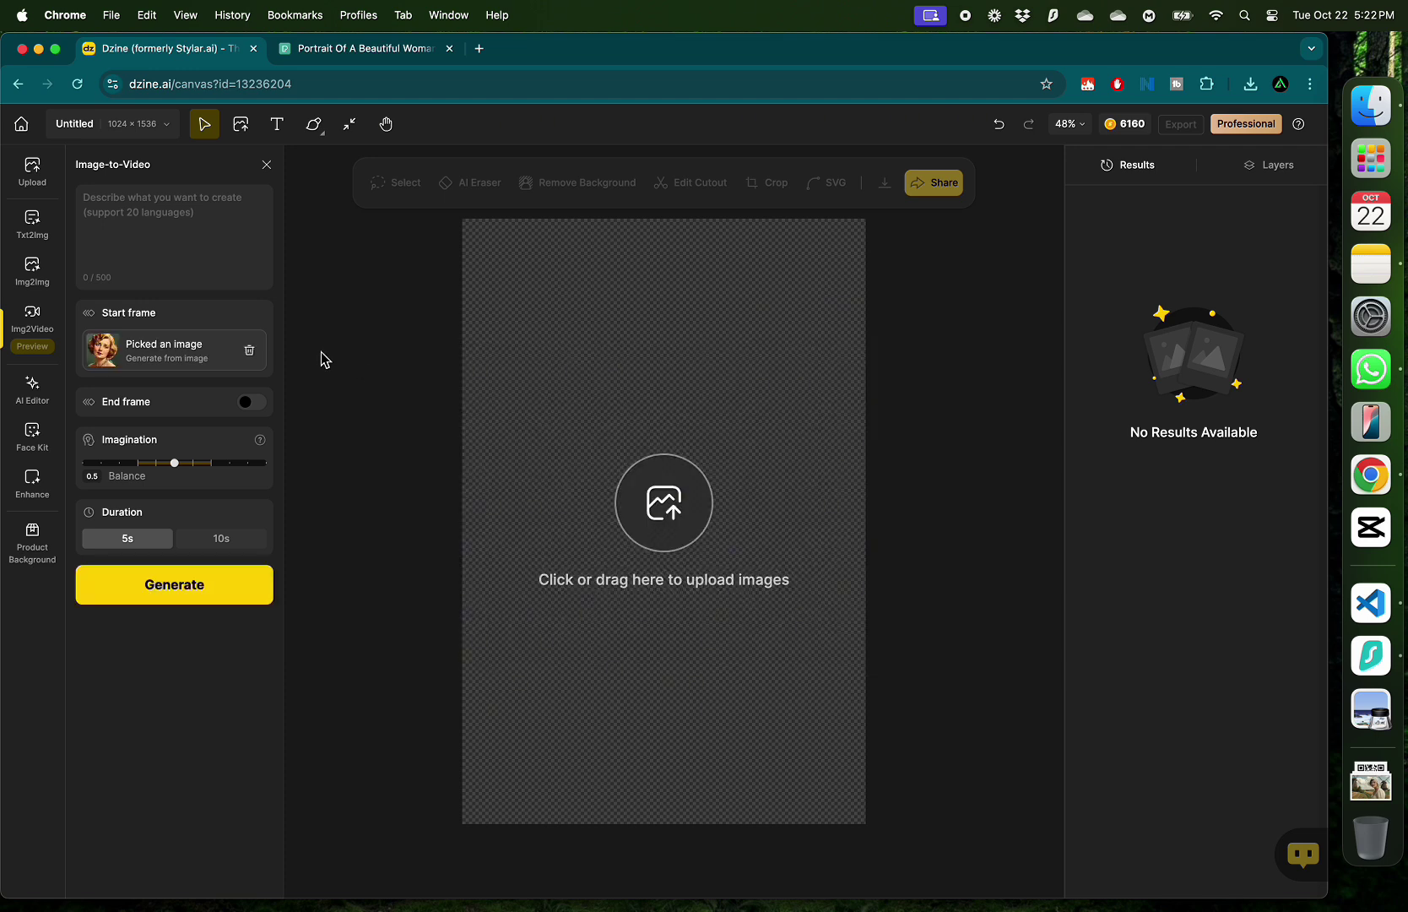
Step: Add upsc.jpg as the end frame, raise Imagination to 0.7, and keep 5s duration
left_click(251, 403)
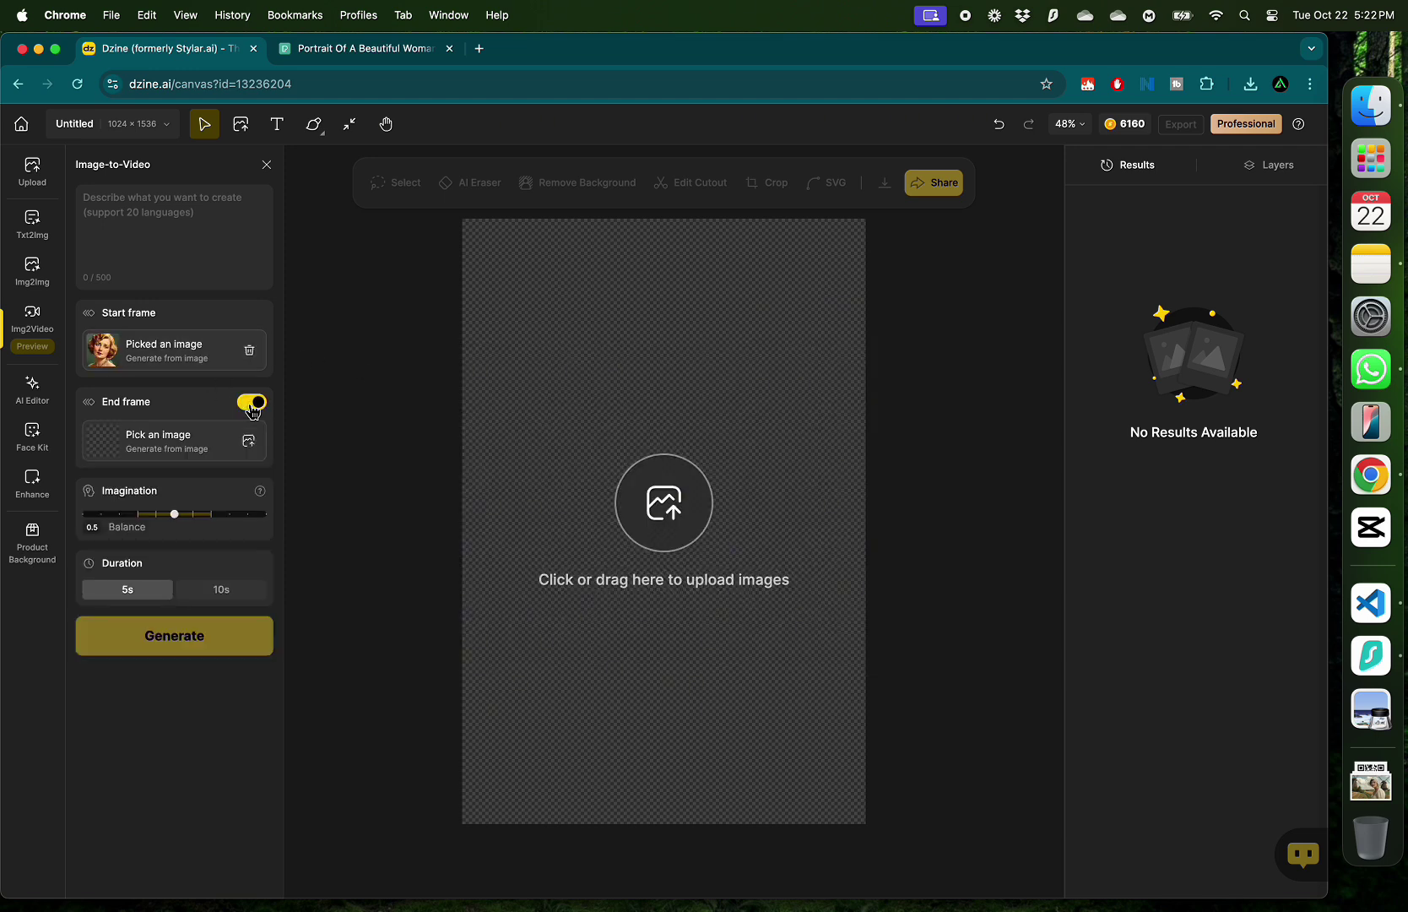
left_click(159, 441)
left_click(544, 410)
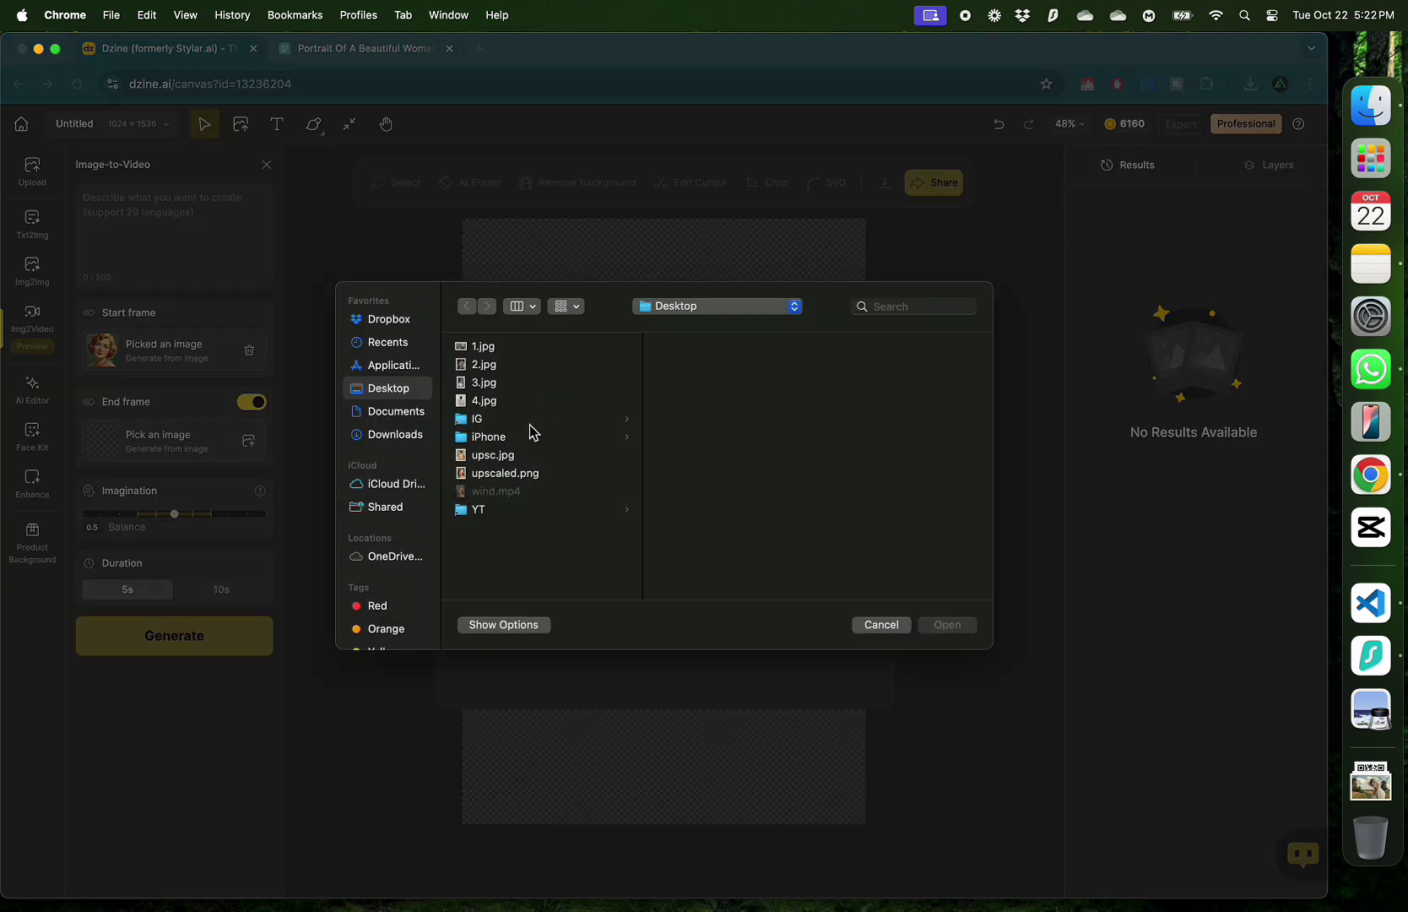
left_click(483, 461)
key("space")
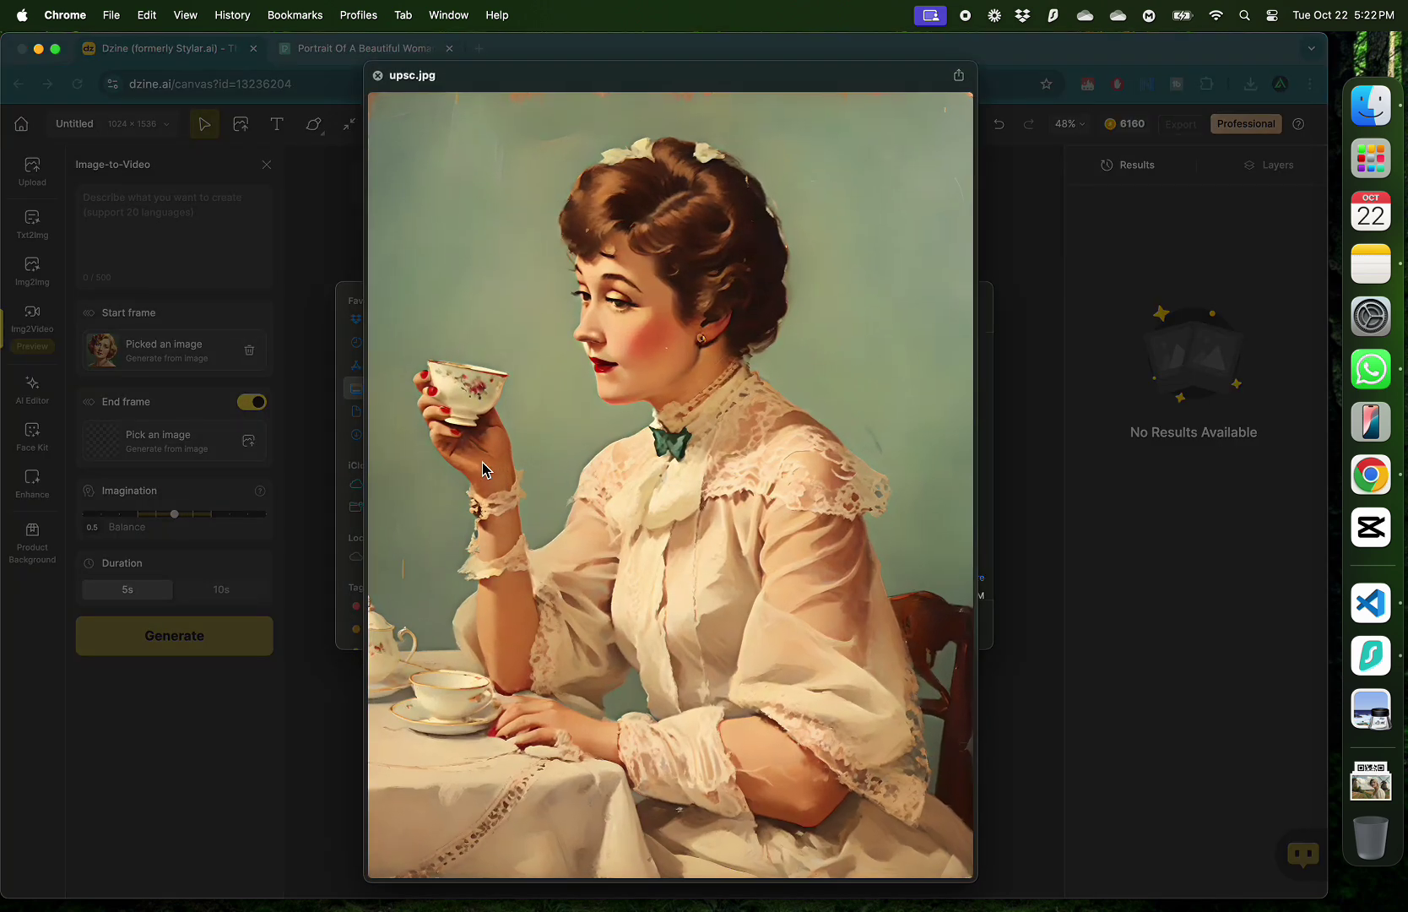
key("space")
double_click(498, 460)
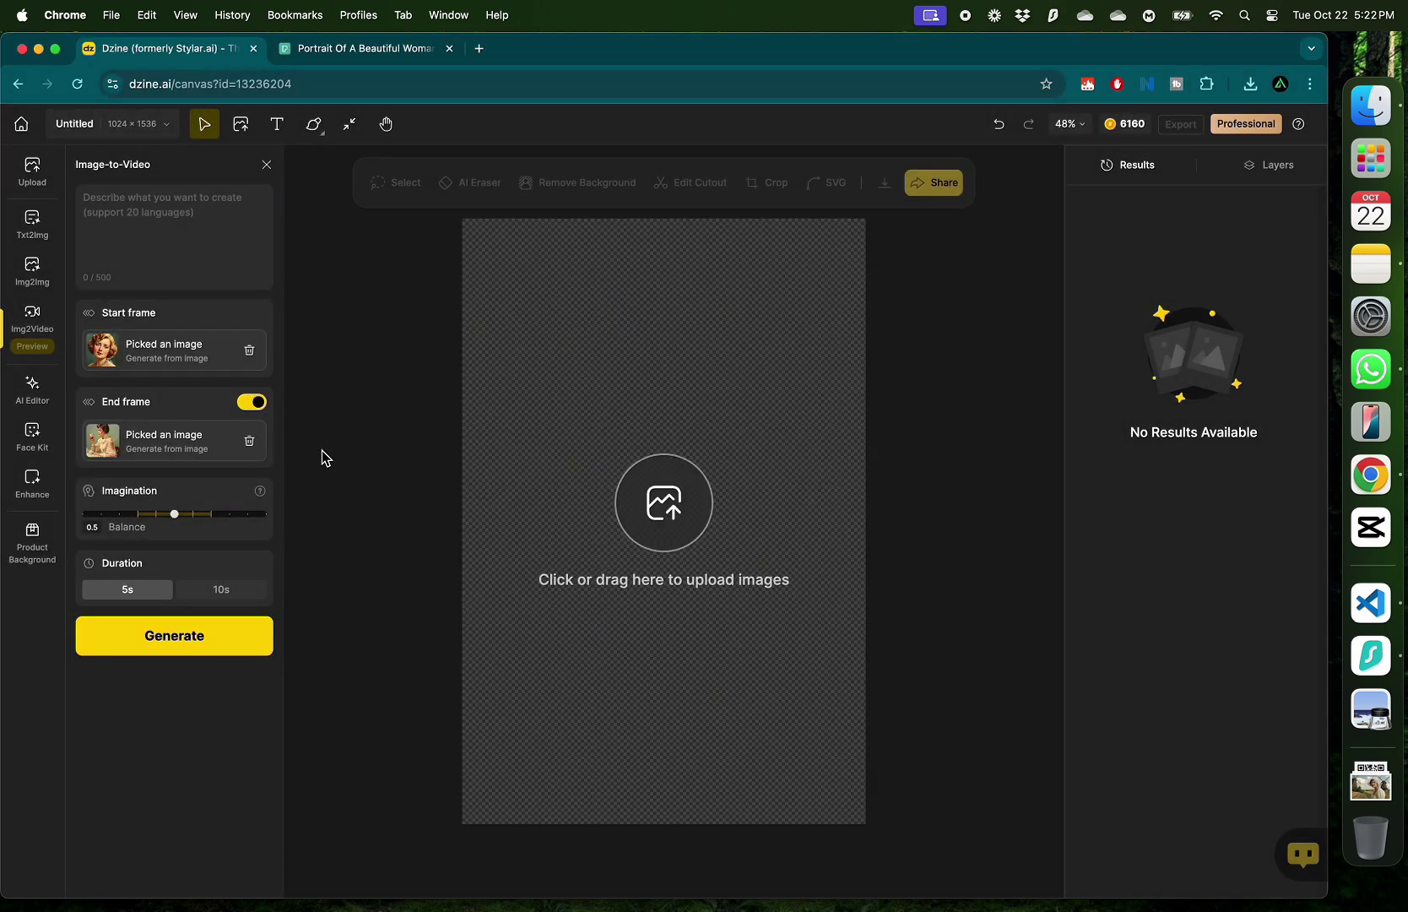
left_click_drag(175, 514, 215, 524)
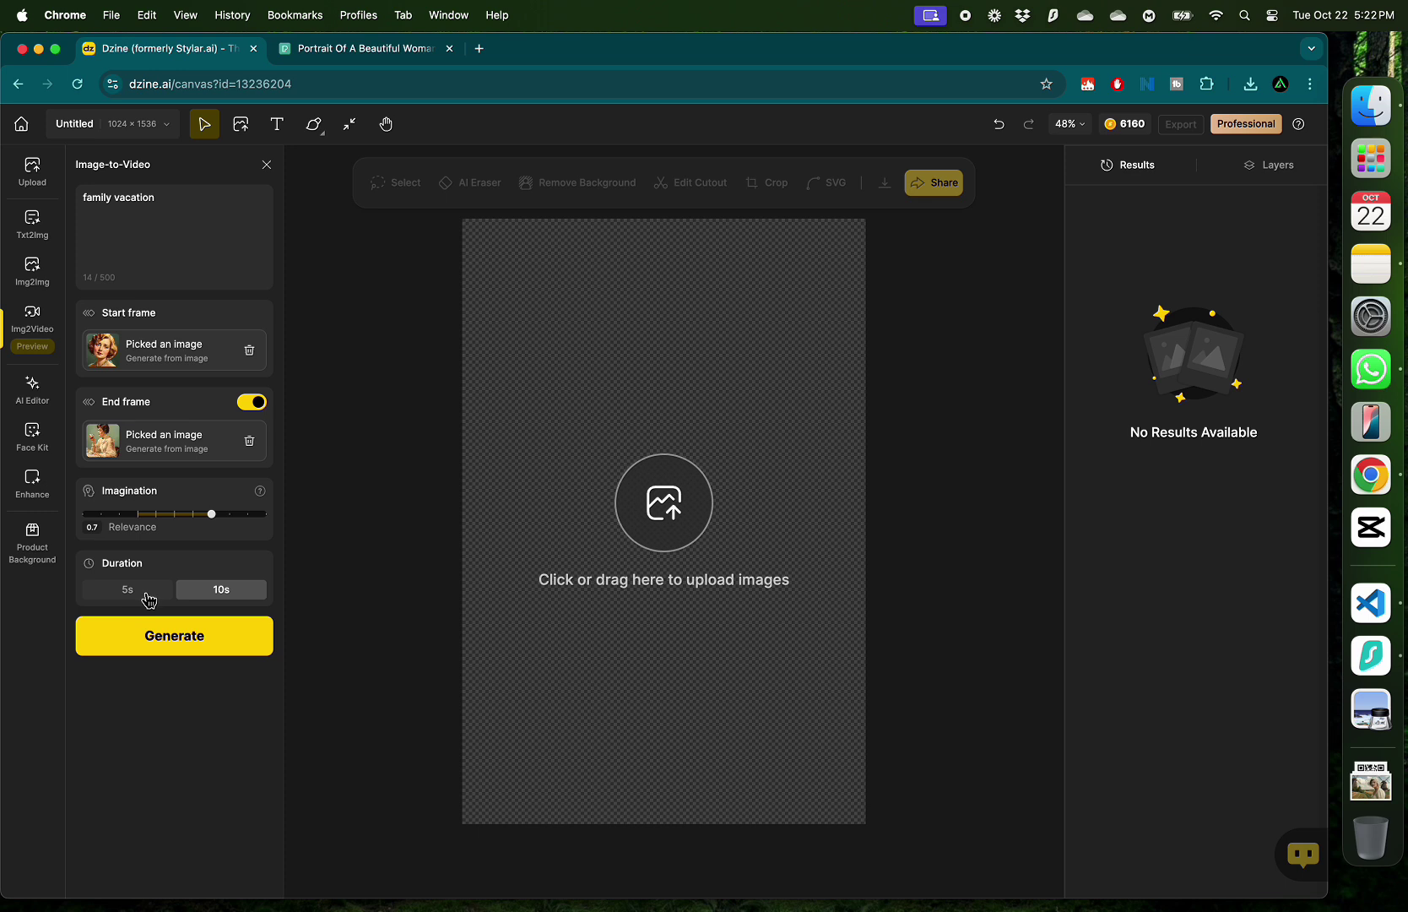
left_click(148, 598)
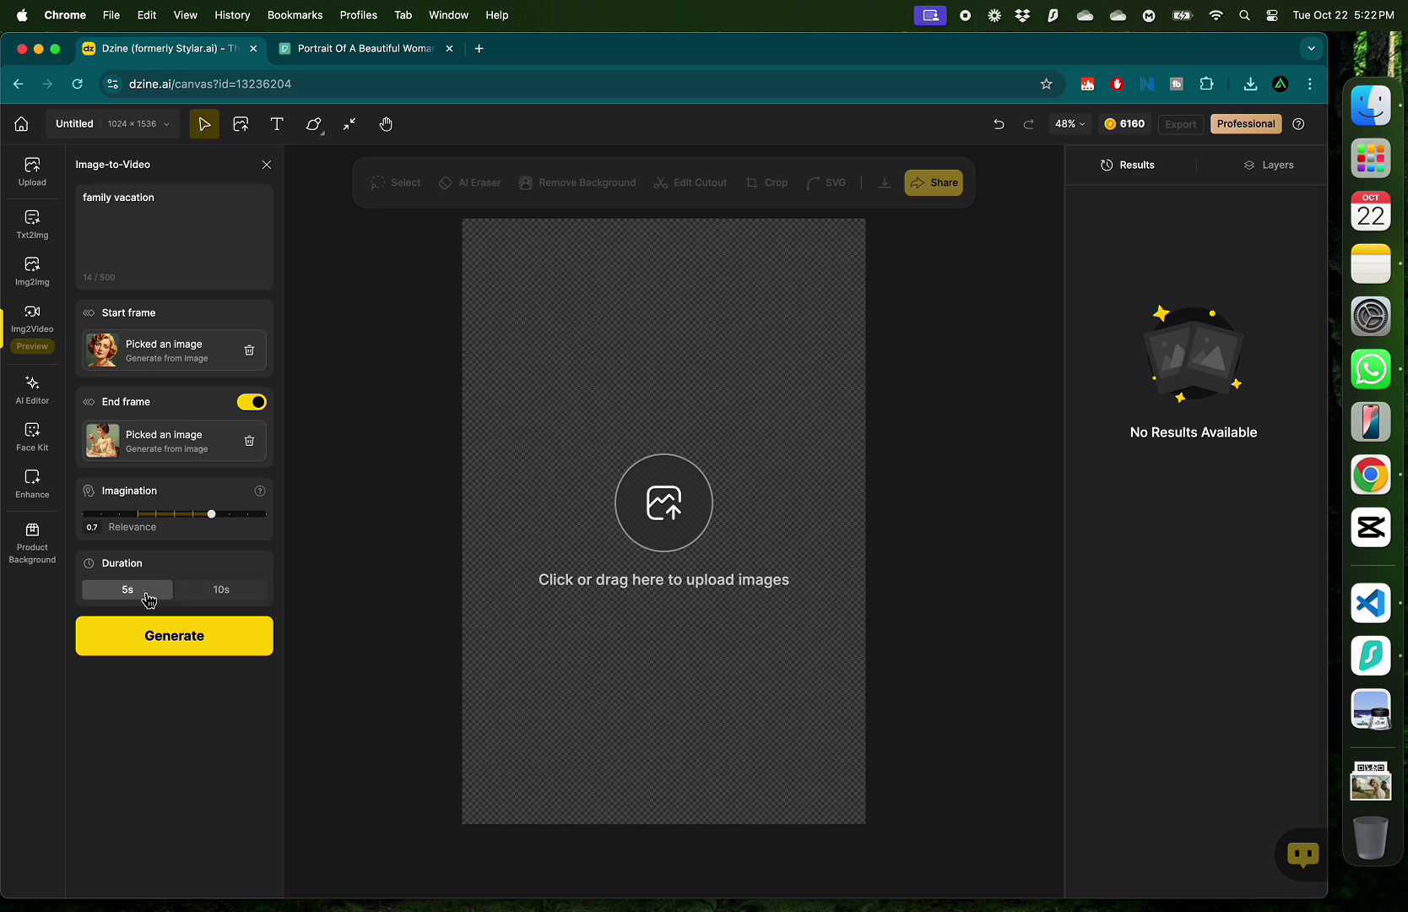
Step: Generate the start-to-end video, then compare 4.jpg, upsc.jpg, upscaled.png and family vacation.mp4 in Quick Look
left_click(170, 645)
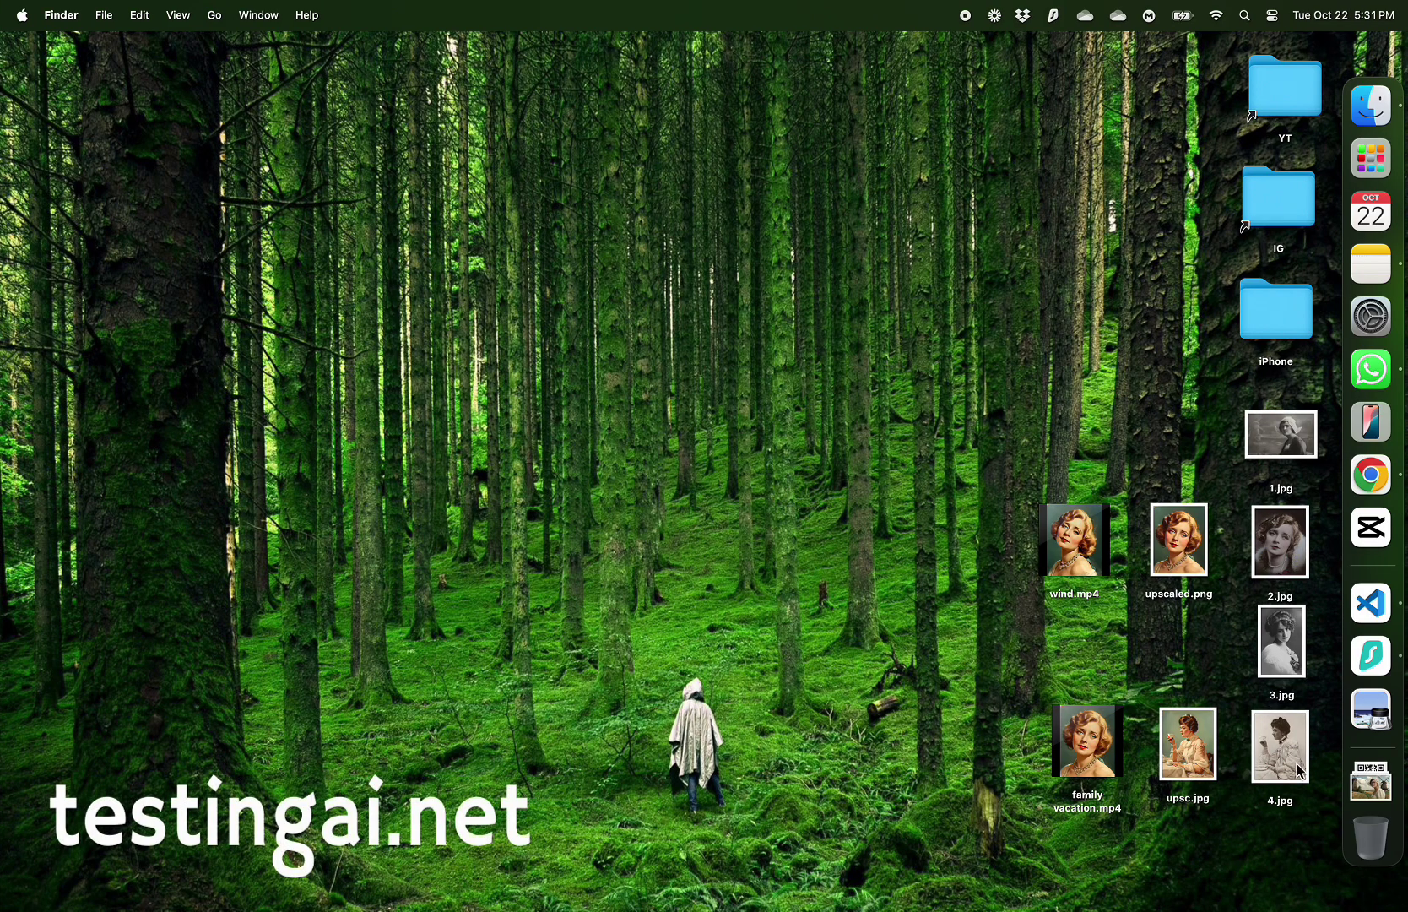
left_click(1301, 772)
key("space")
key("Left")
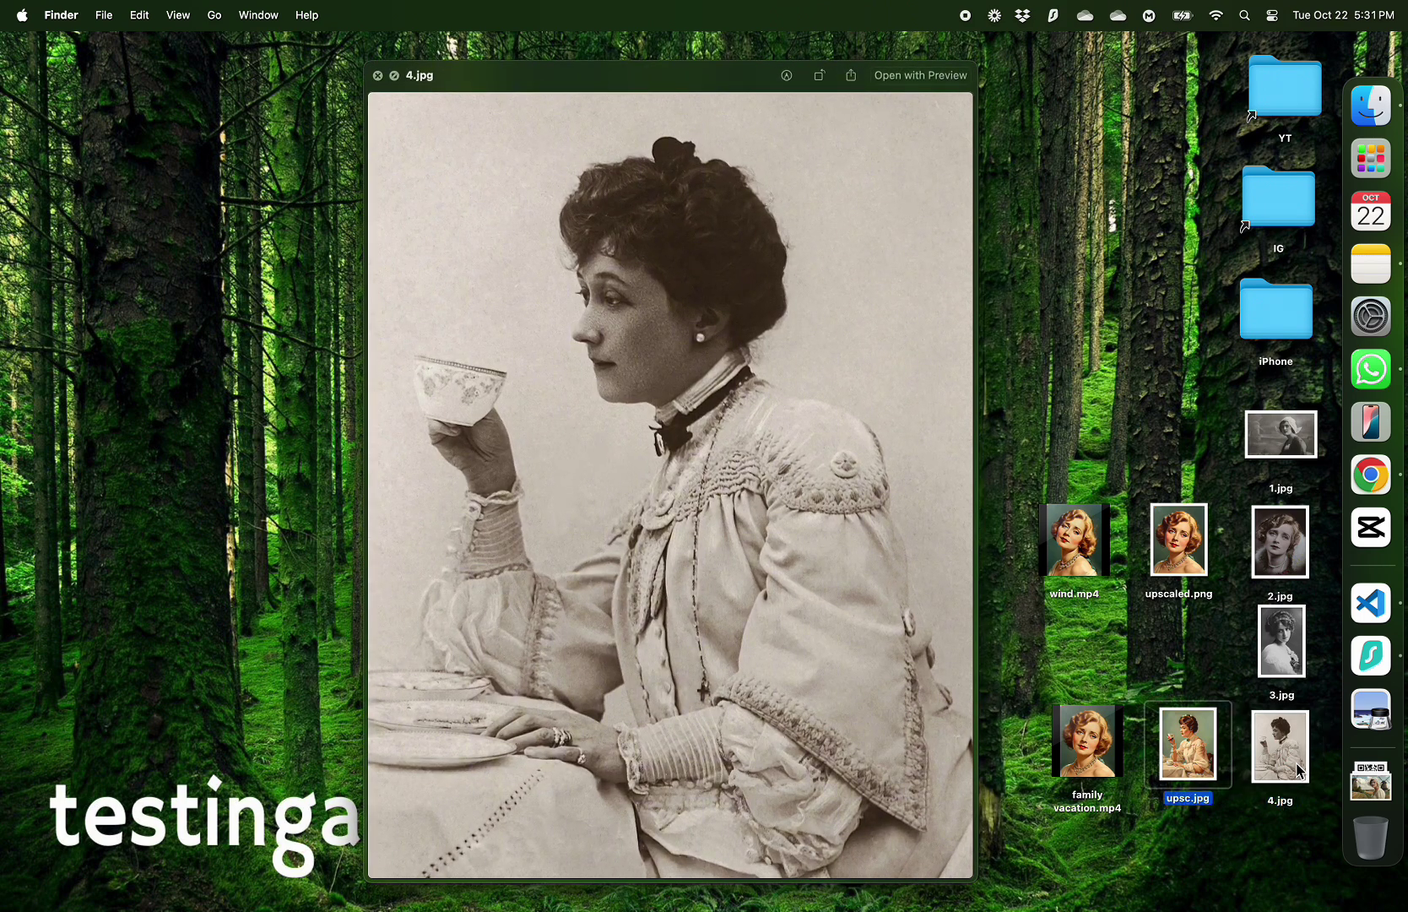
key("Up")
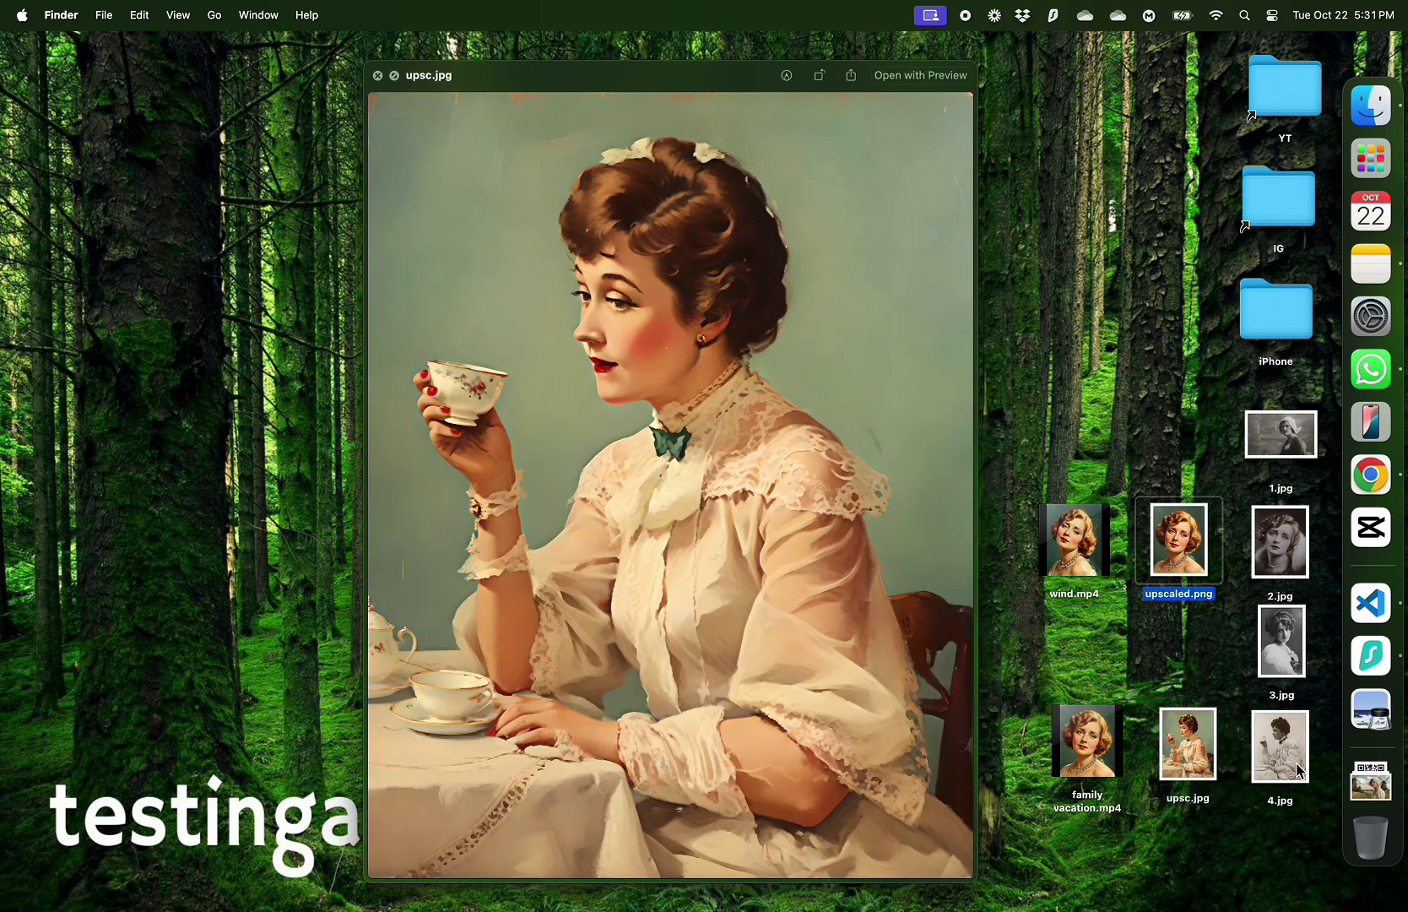
key("Down")
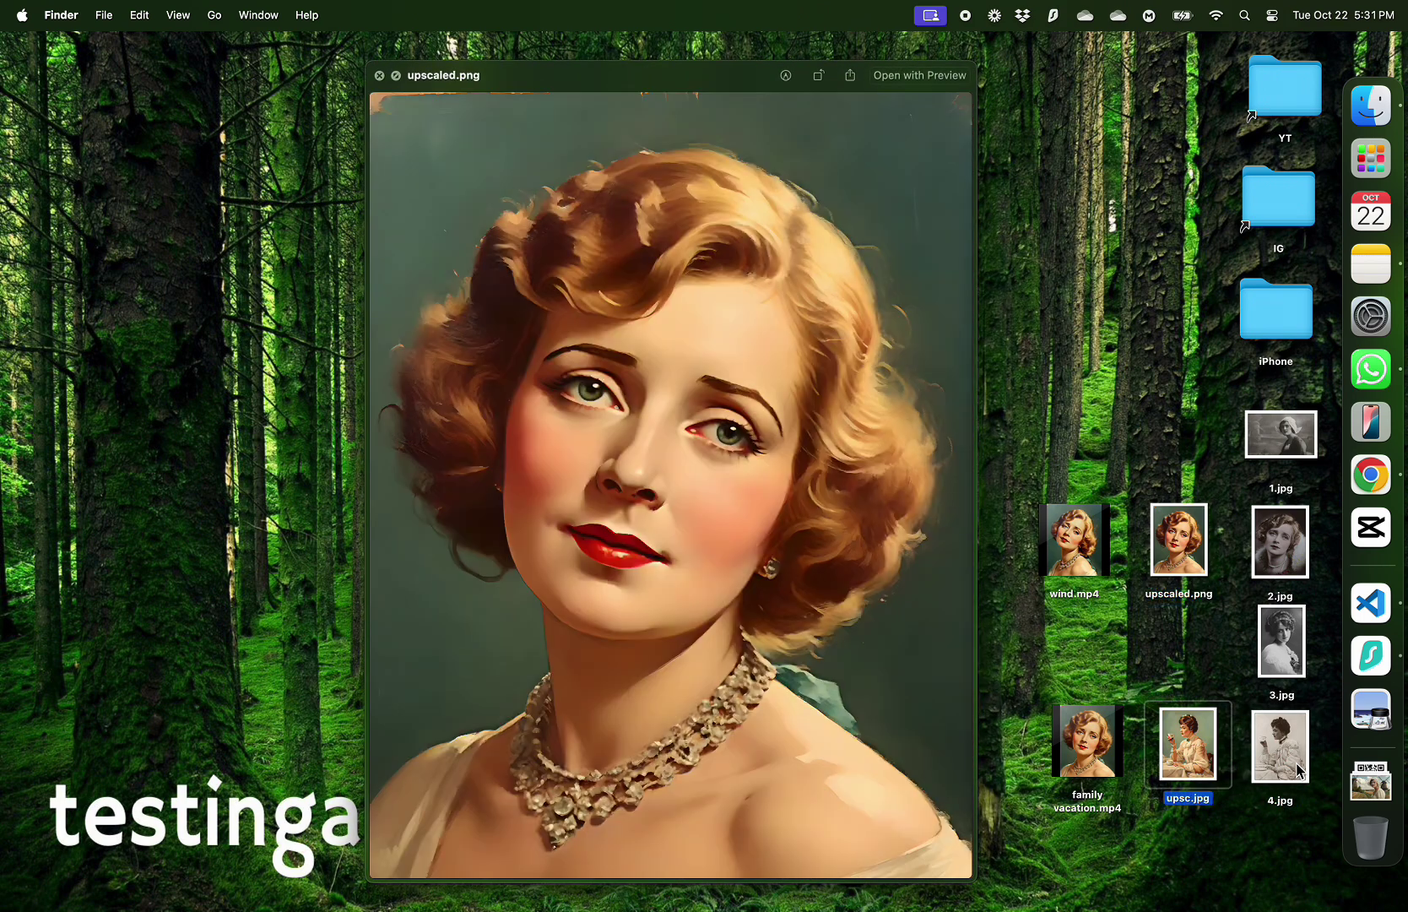
key("Left")
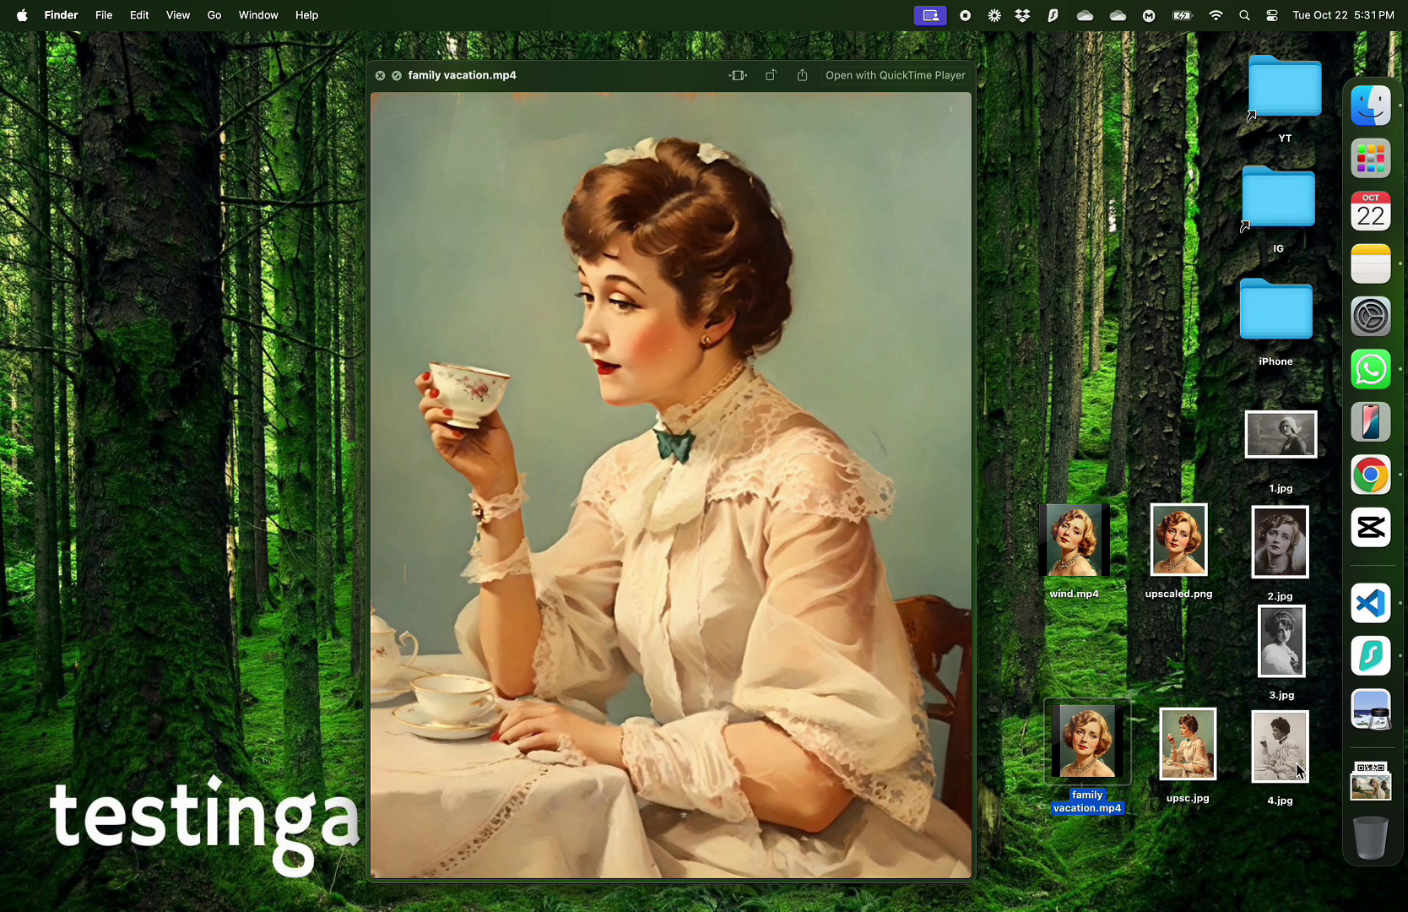
key("Right")
key("Left")
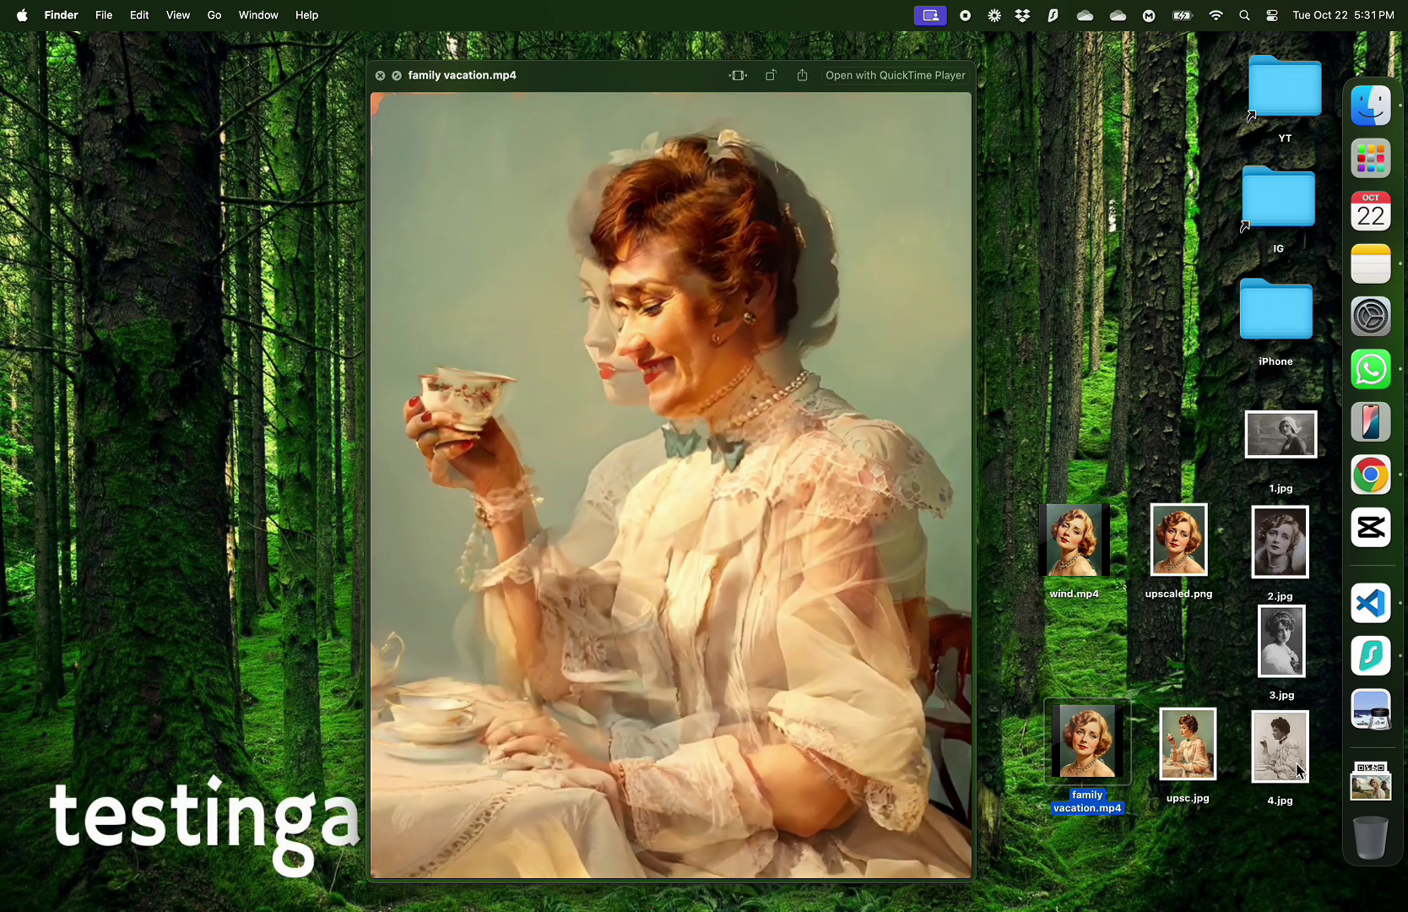
key("space")
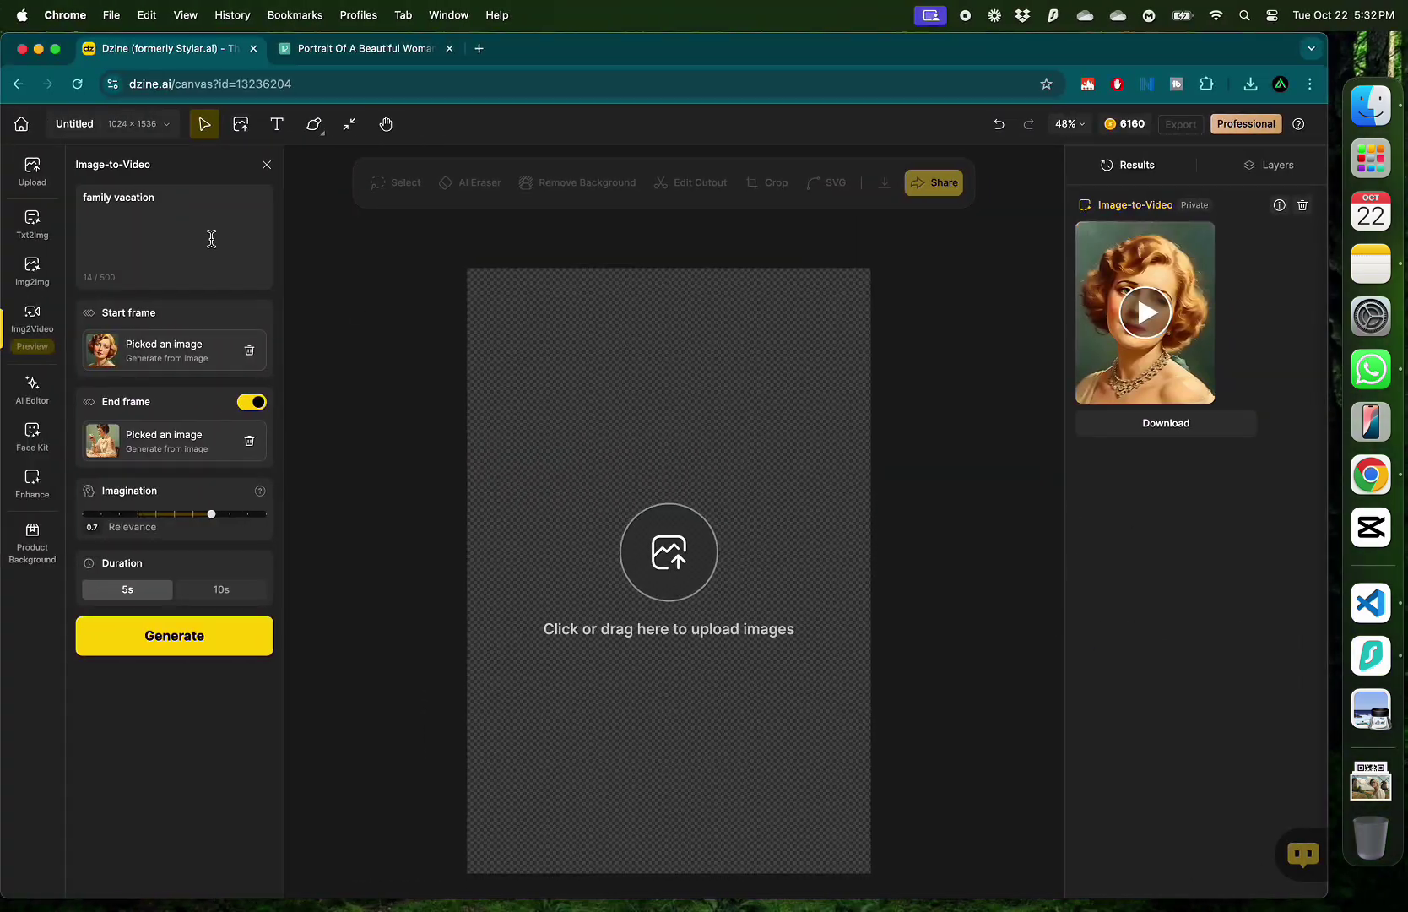
Step: Change the prompt to 'family vacation on the beach', set Imagination to 0.5, and regenerate
left_click(214, 237)
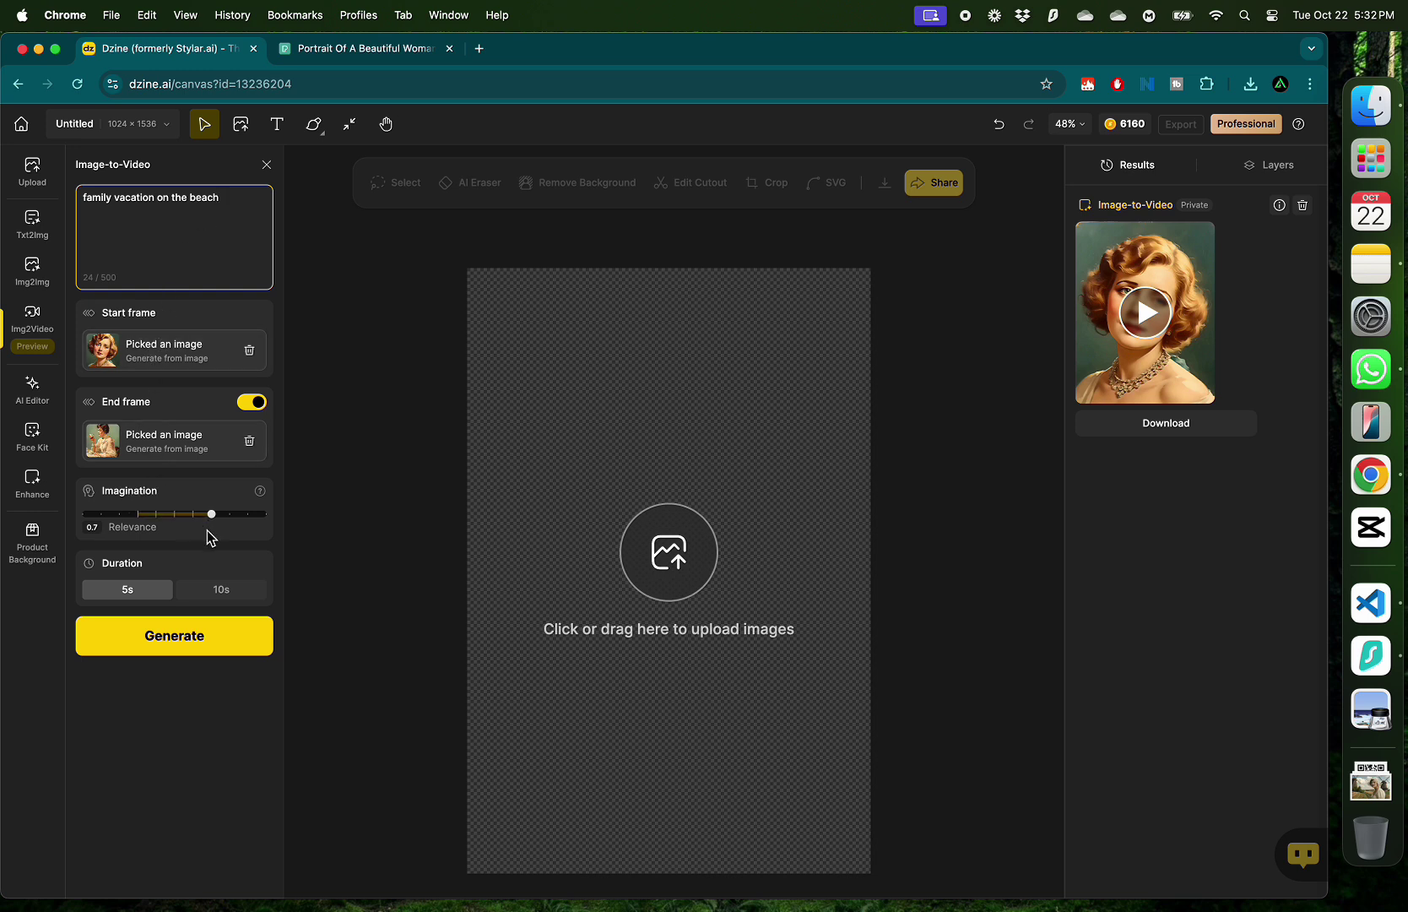
left_click_drag(213, 525, 179, 525)
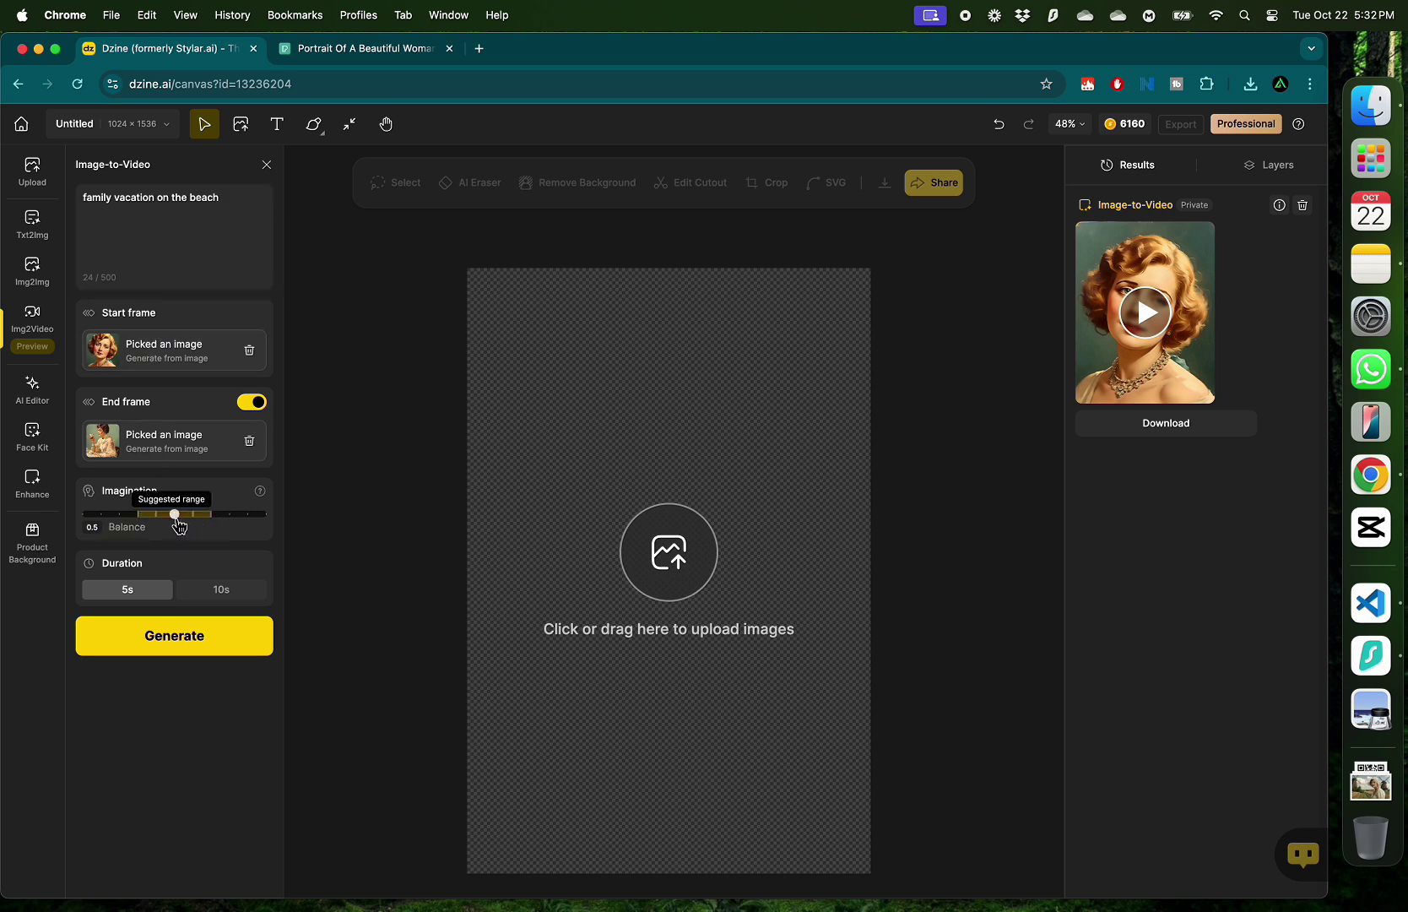
left_click(156, 642)
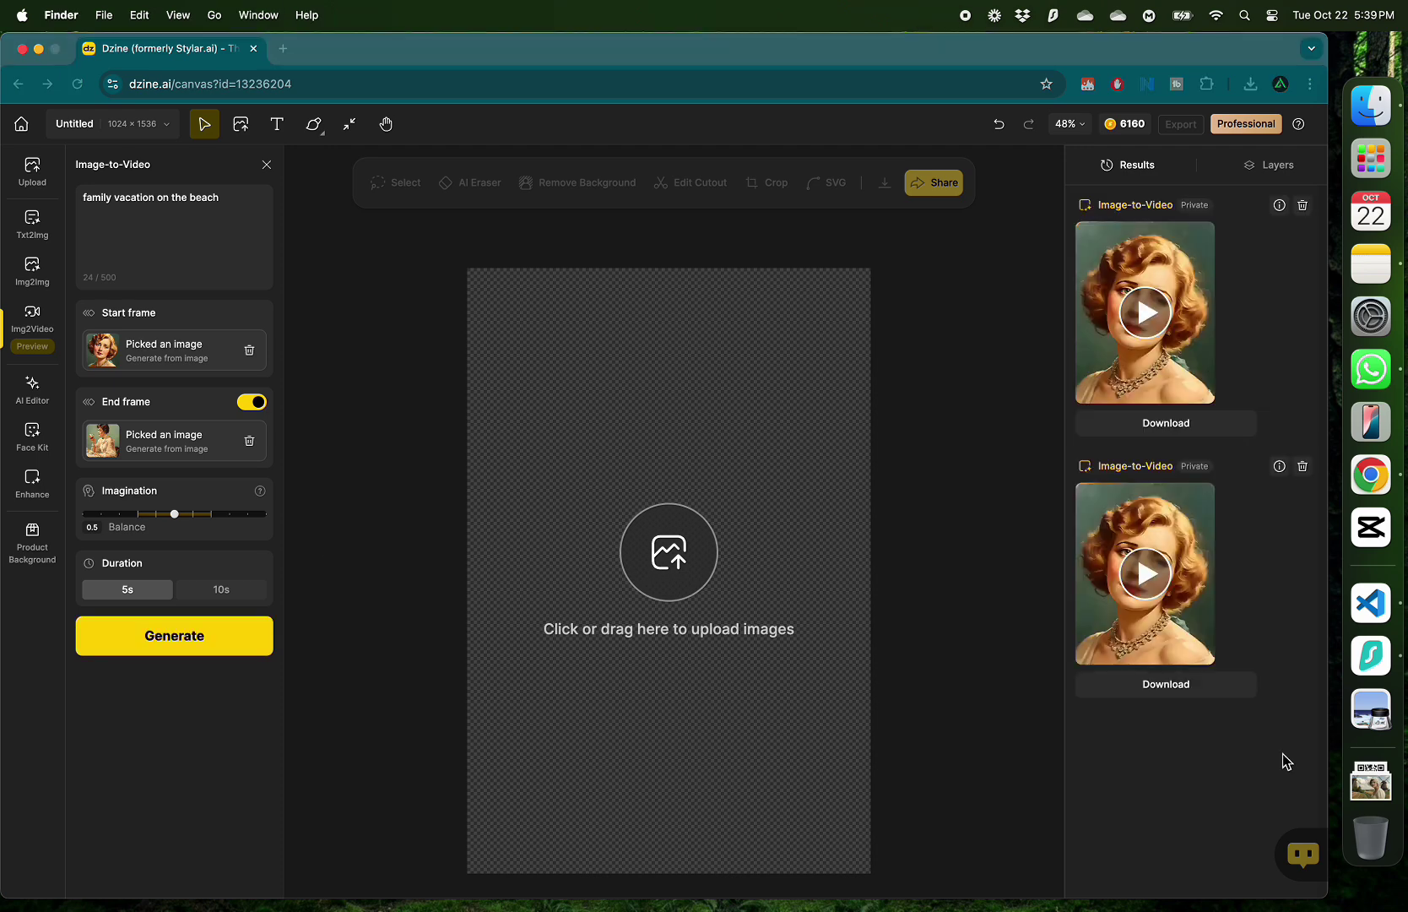
Step: Quick Look 4.jpg on the Desktop and step through upsc.jpg and upscaled.png
key("F11")
left_click(1279, 752)
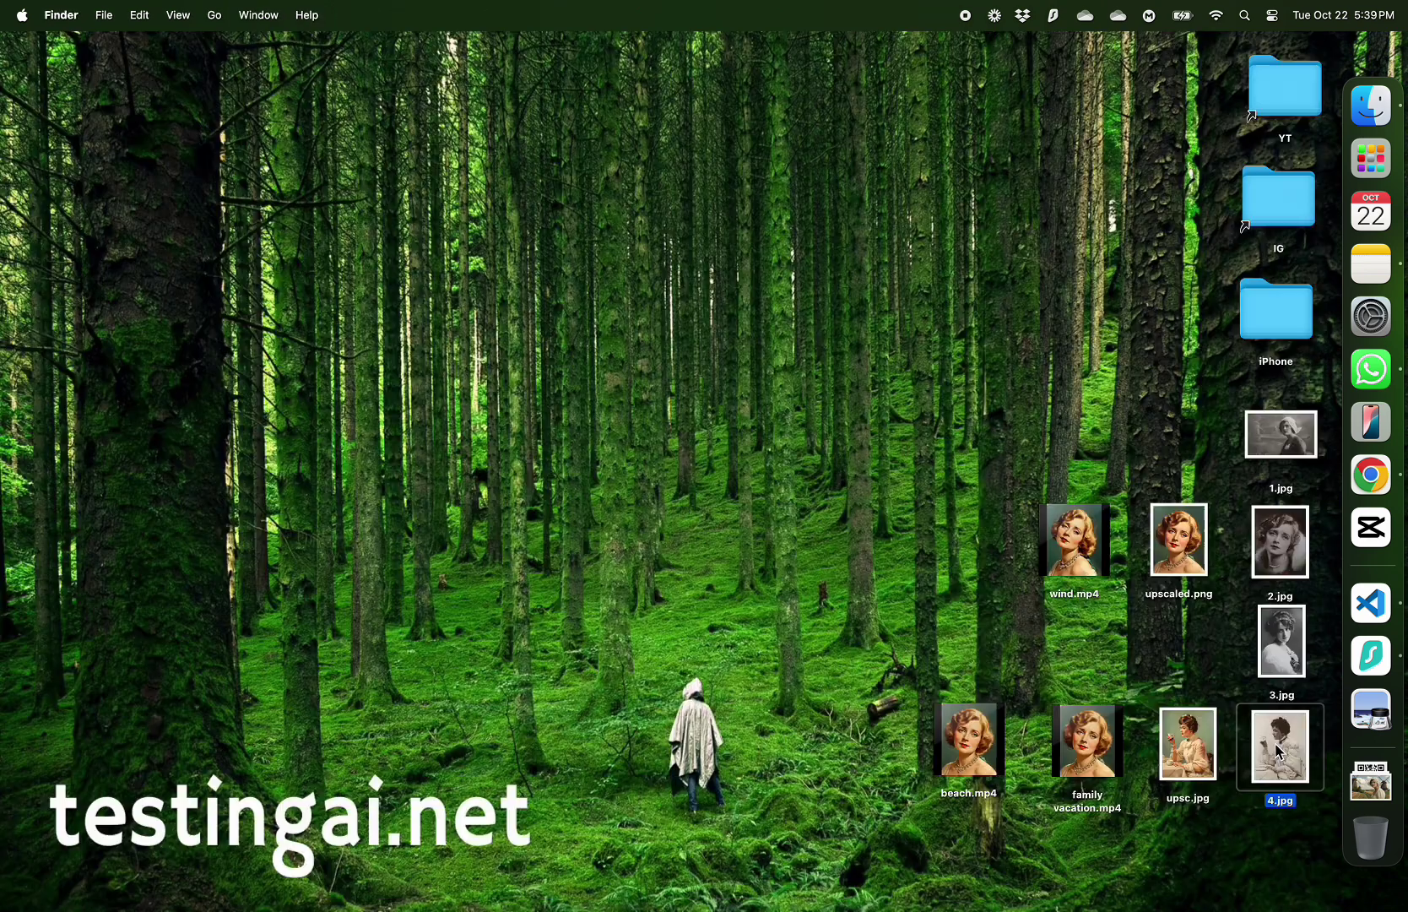
key("space")
key("Left")
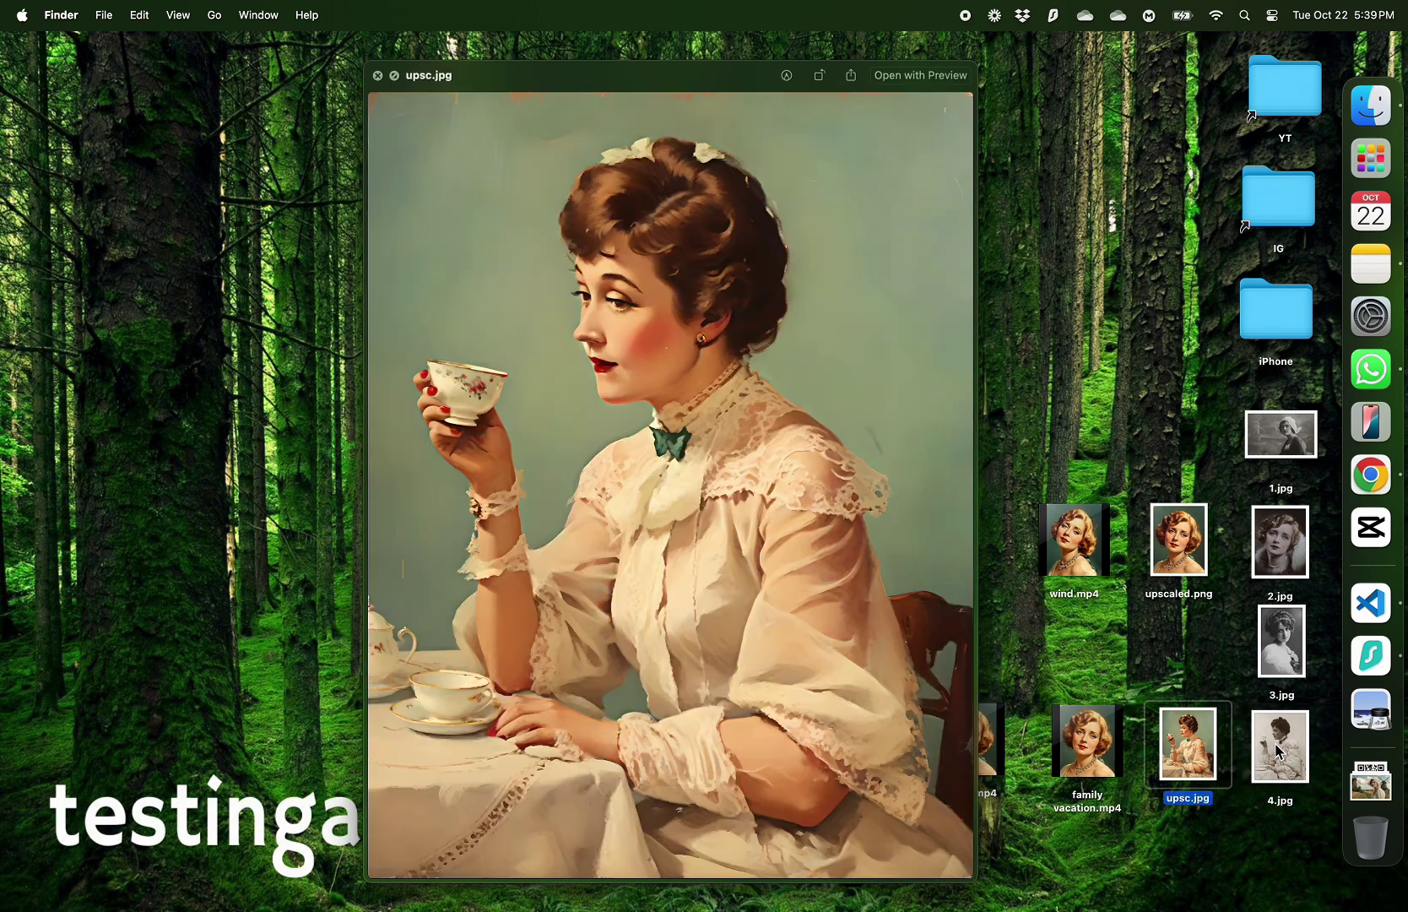
key("Up")
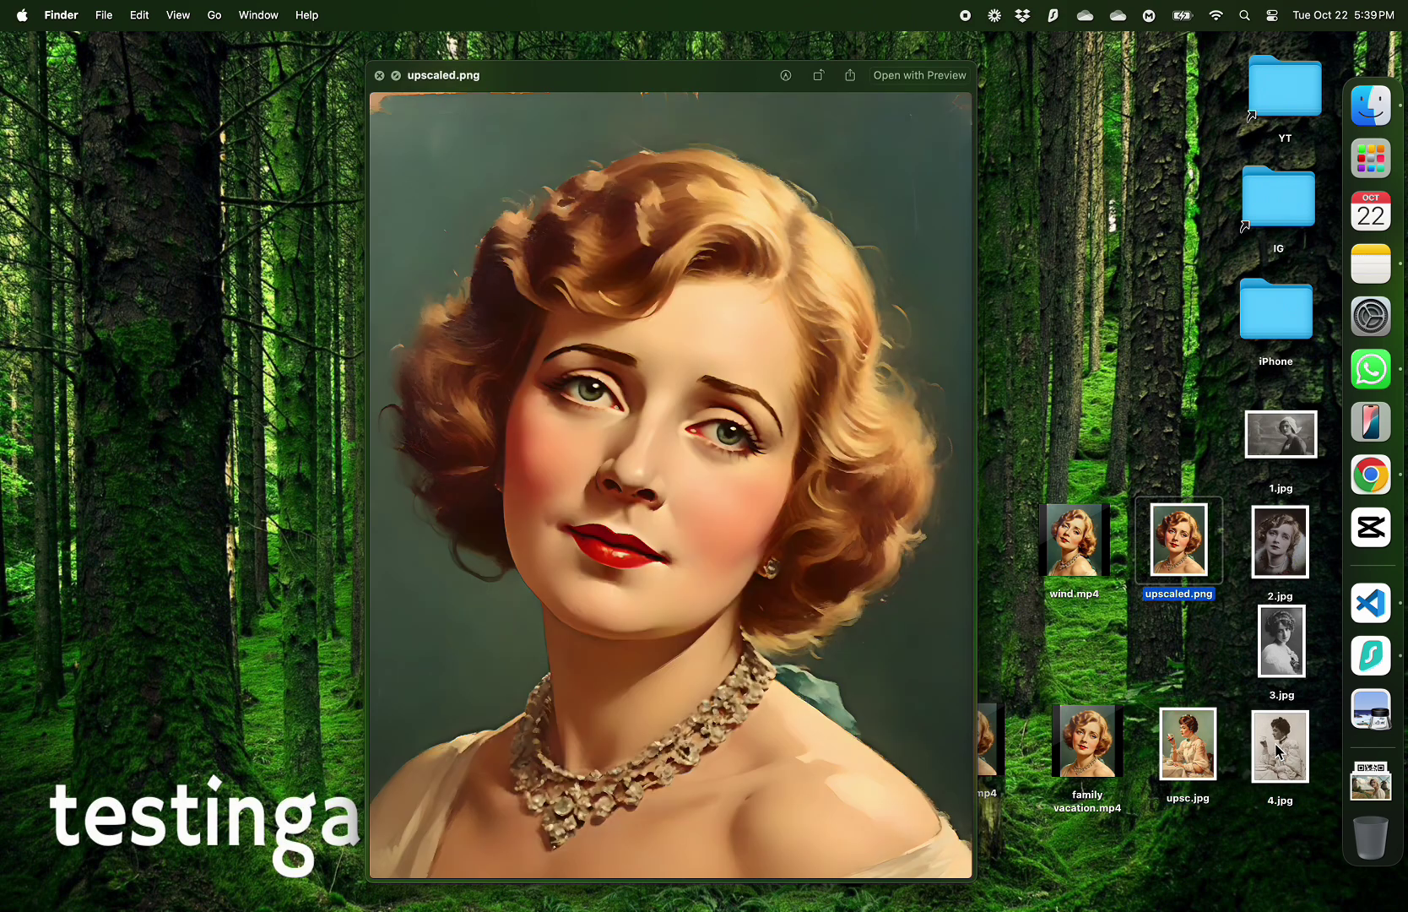
key("Down")
Step: Play family vacation.mp4 and beach.mp4, close the preview, and return to Chrome
key("Left")
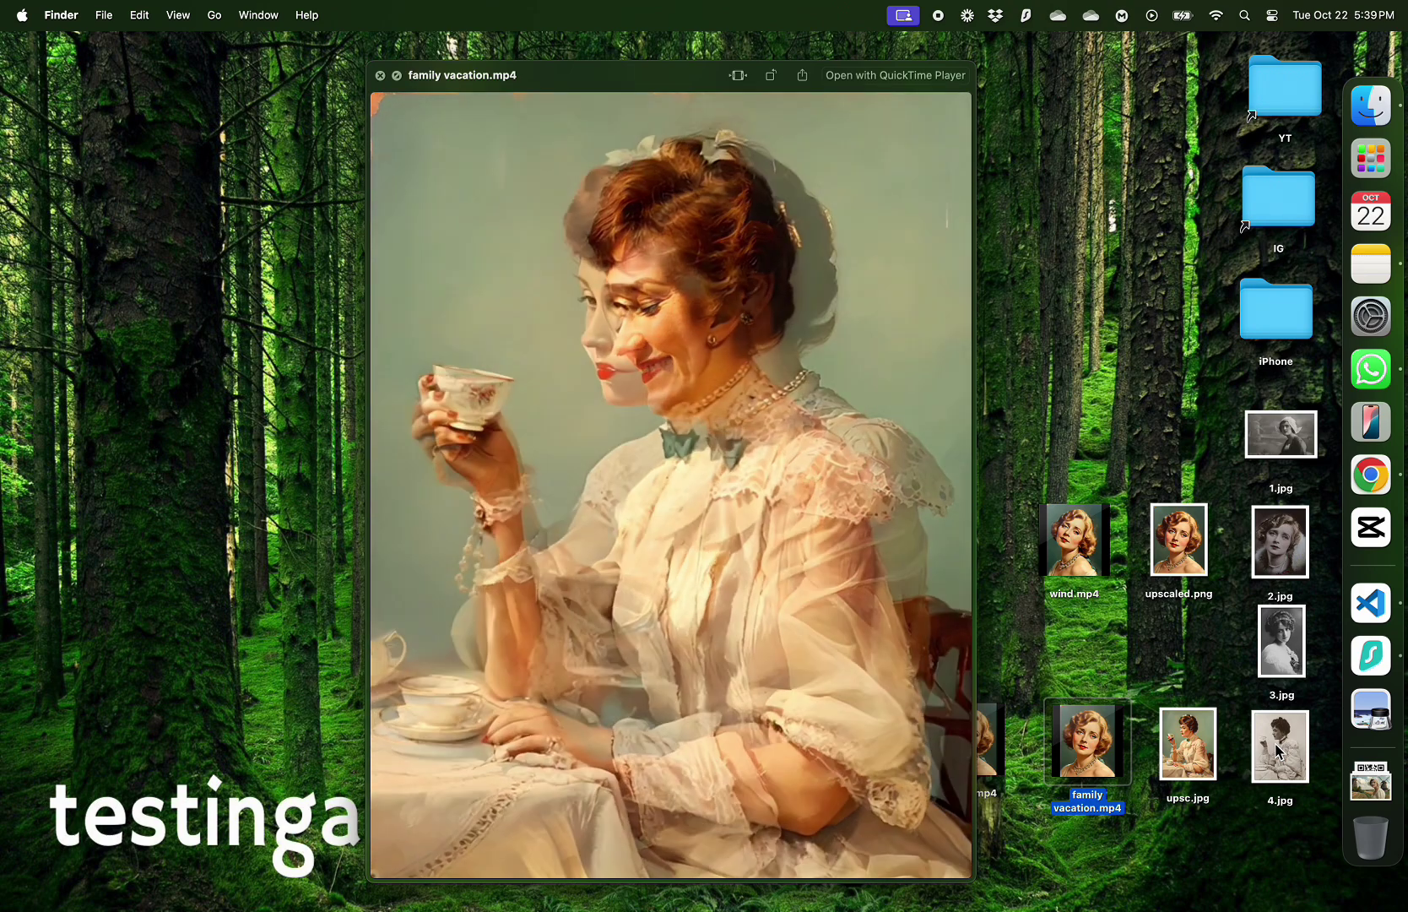
key("Left")
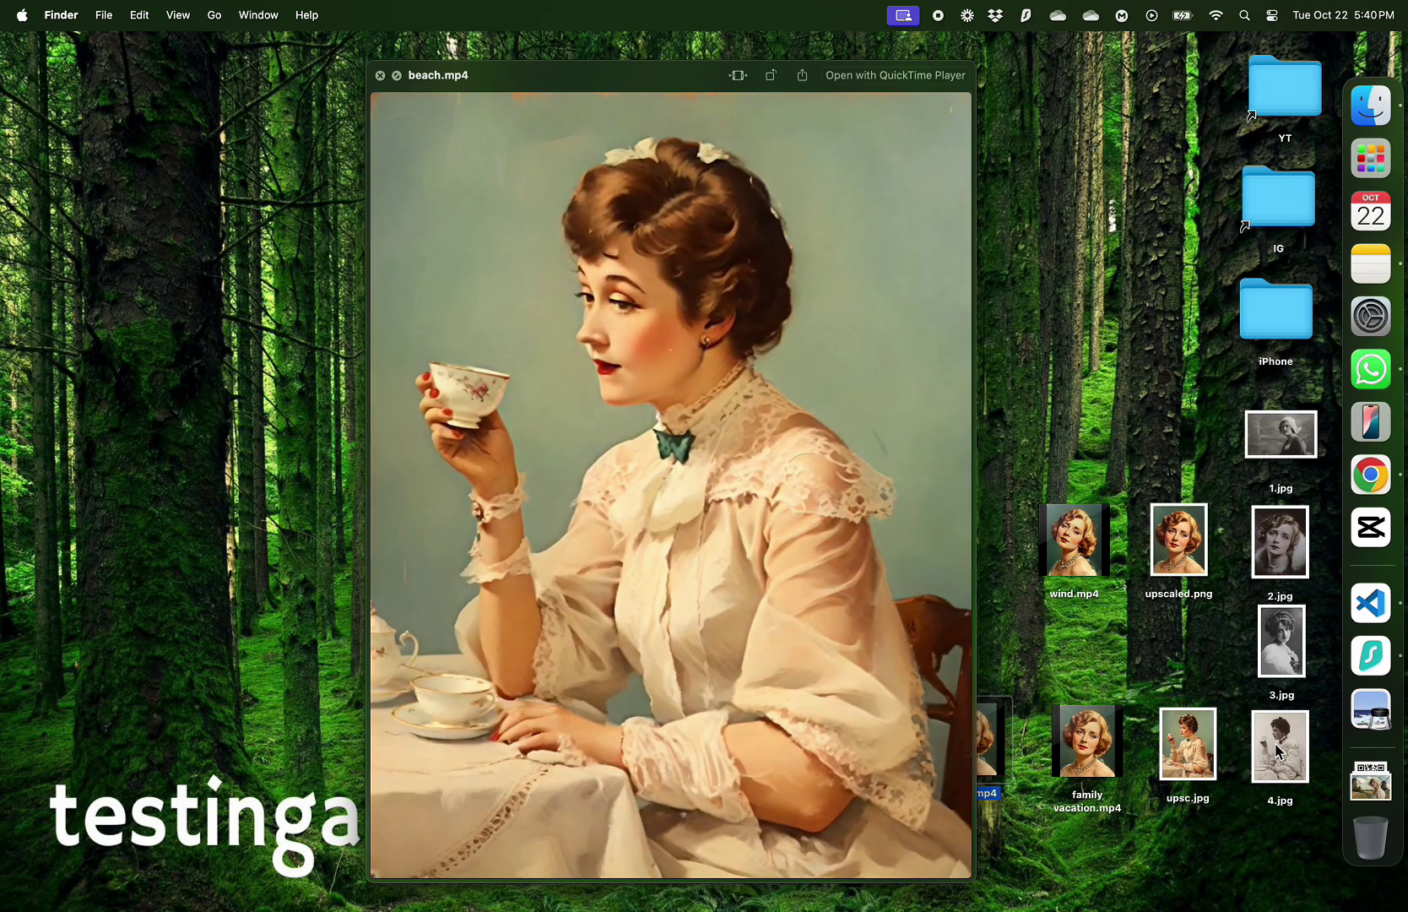
key("Right")
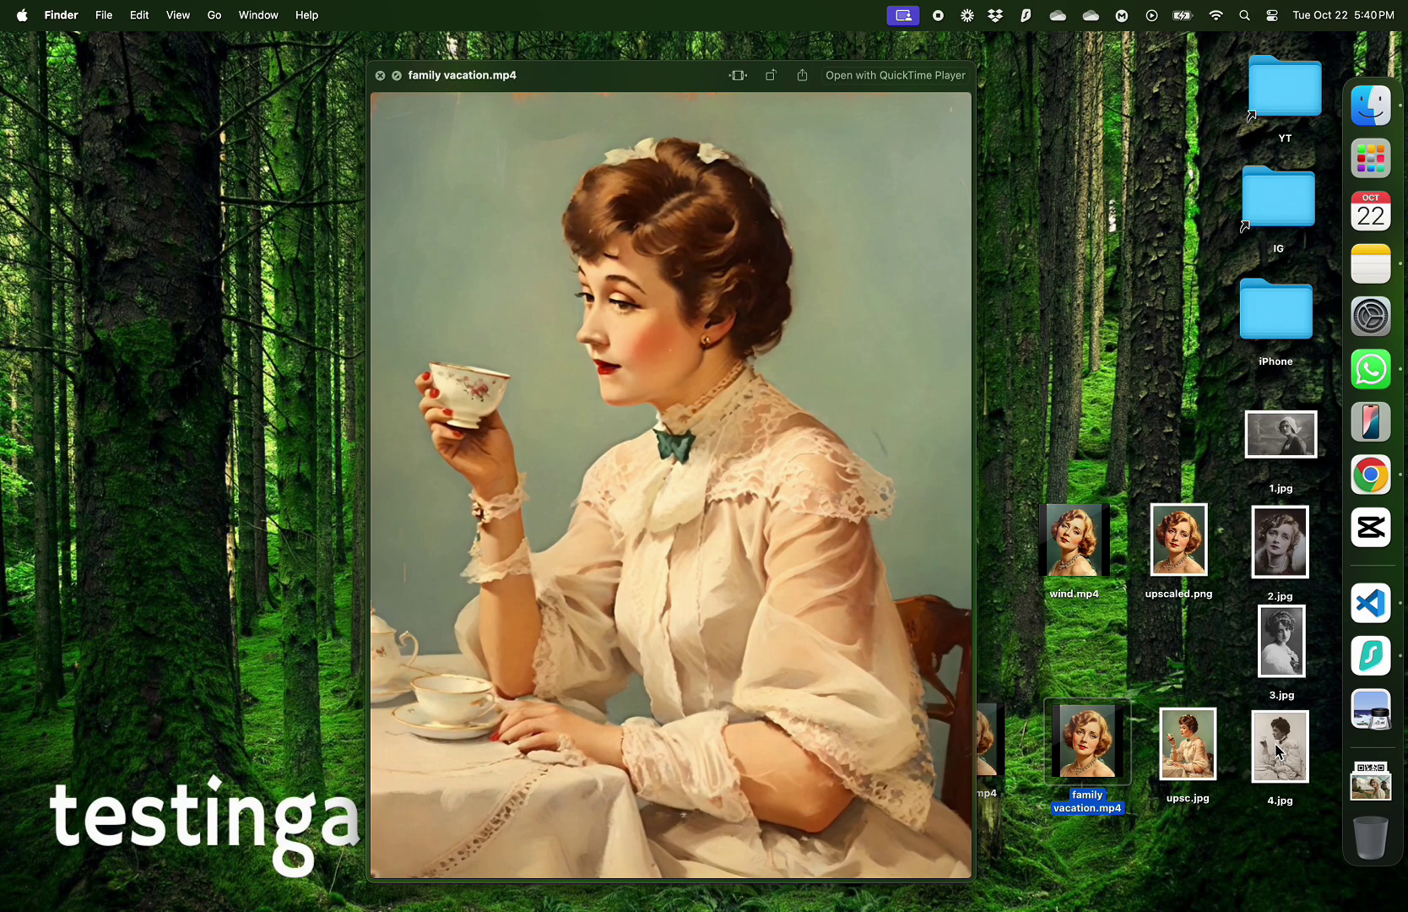
key("Left")
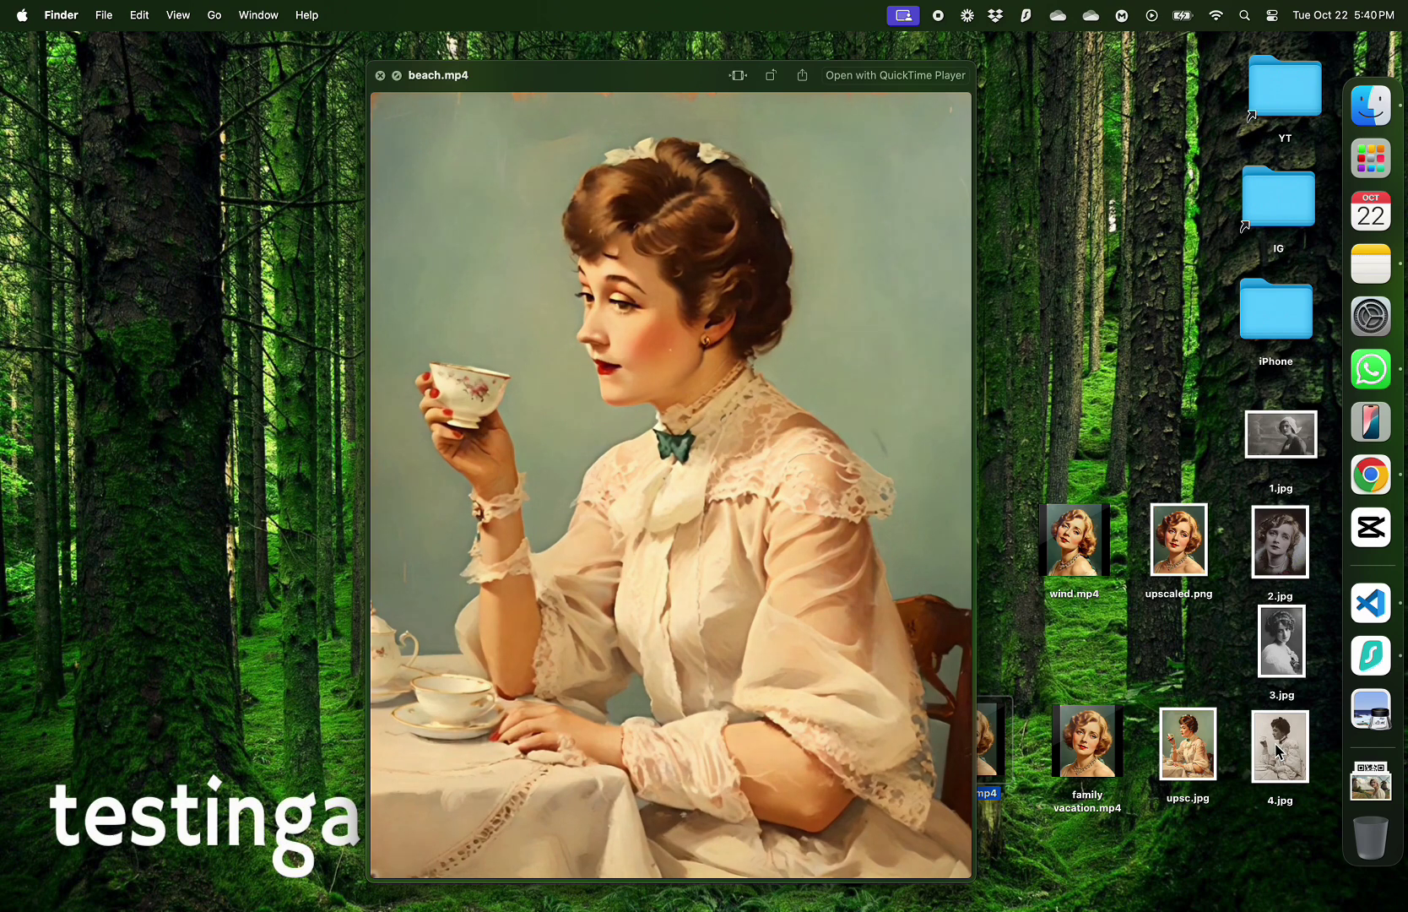
key("space")
key("super+Tab")
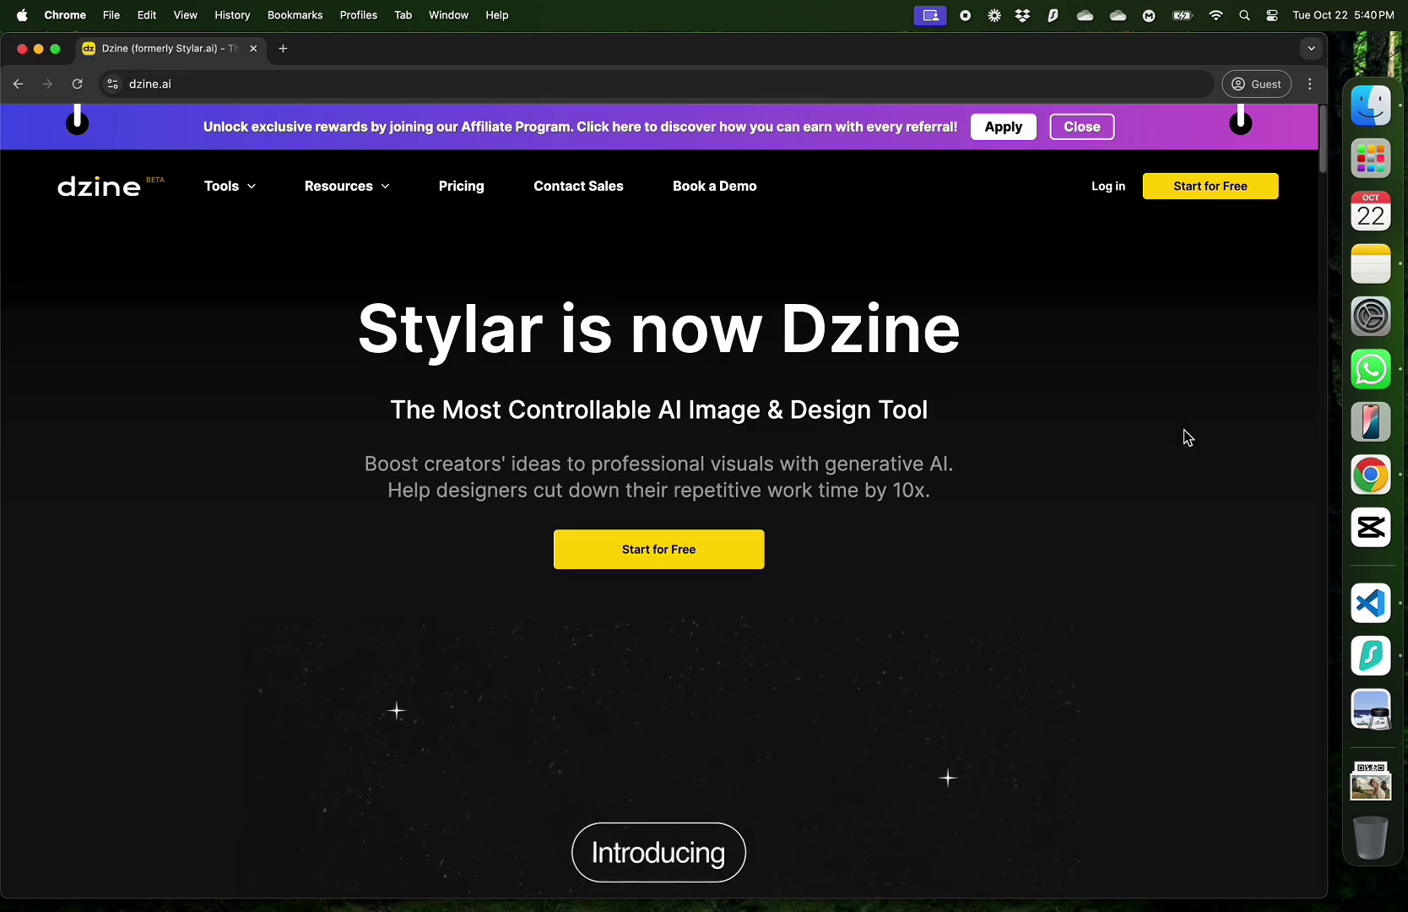
Step: Open Dzine's Pricing page and show the annual plan prices
left_click(460, 194)
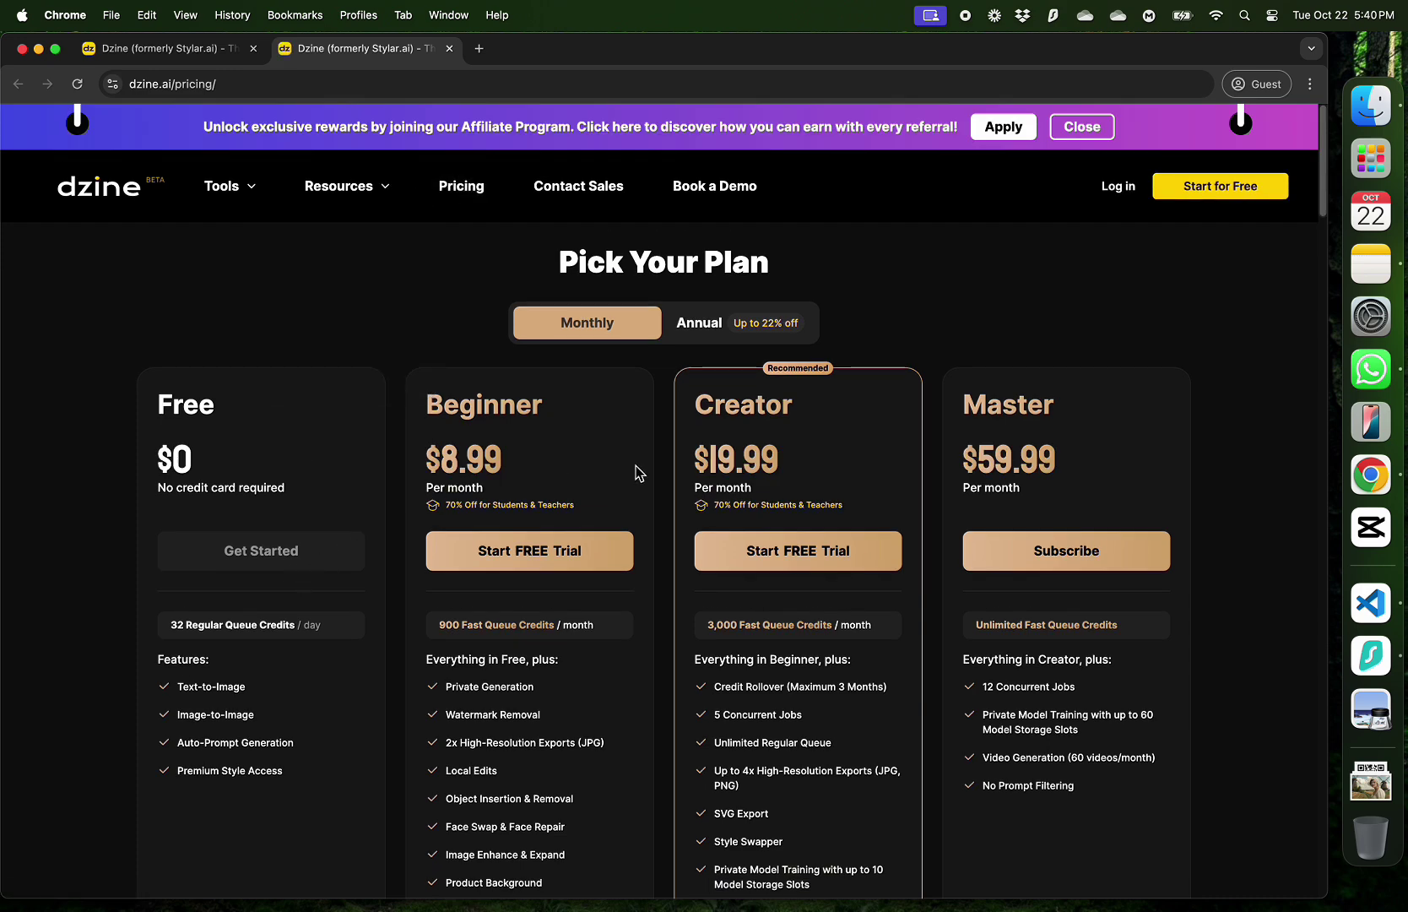
left_click(704, 324)
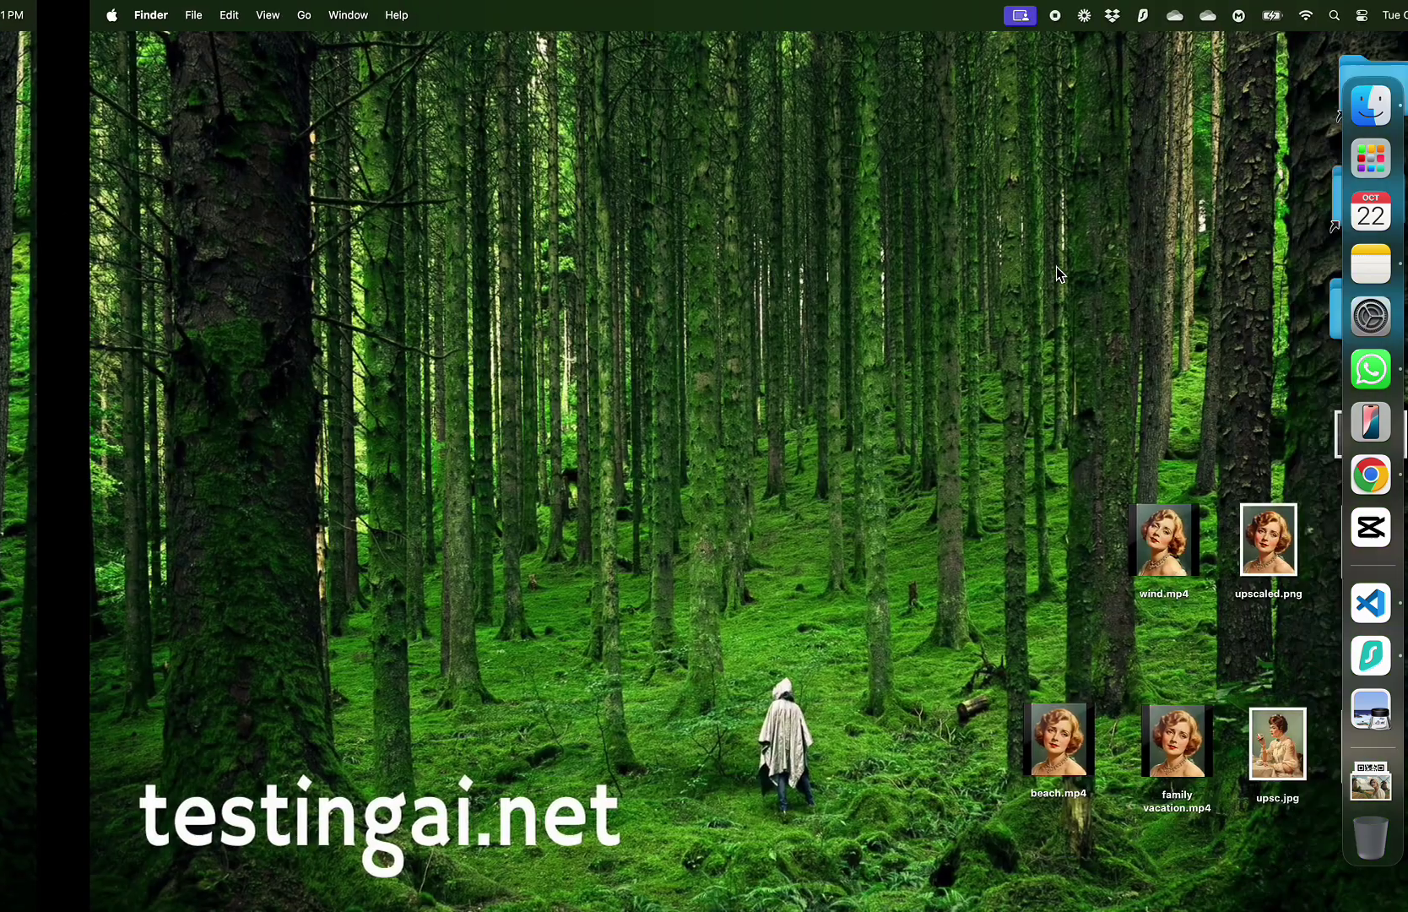
Step: Quick Look wind.mp4, then family vacation.mp4, ending on beach.mp4
key("space")
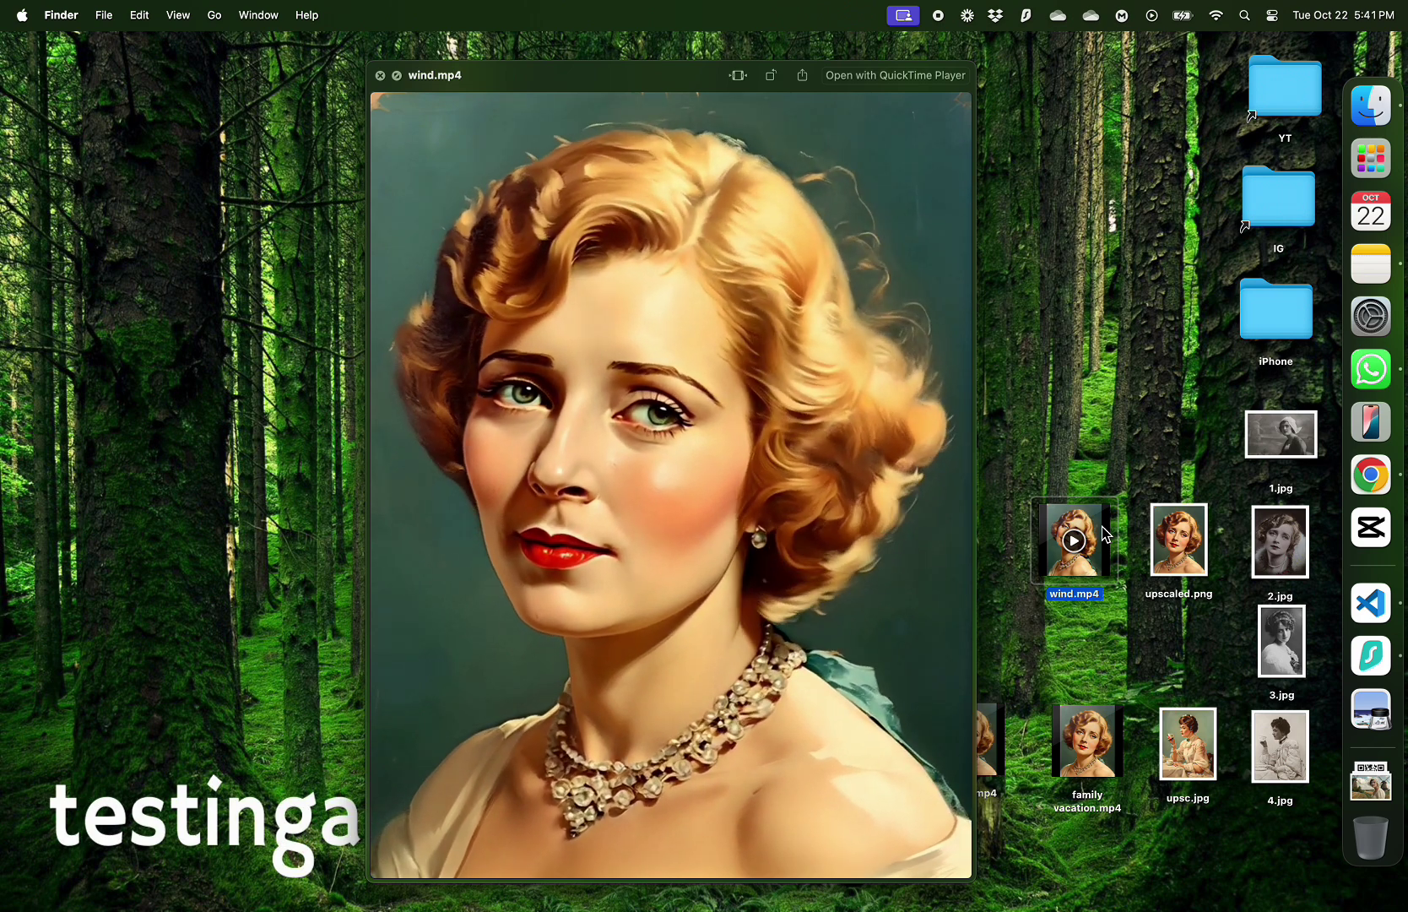
key("Down")
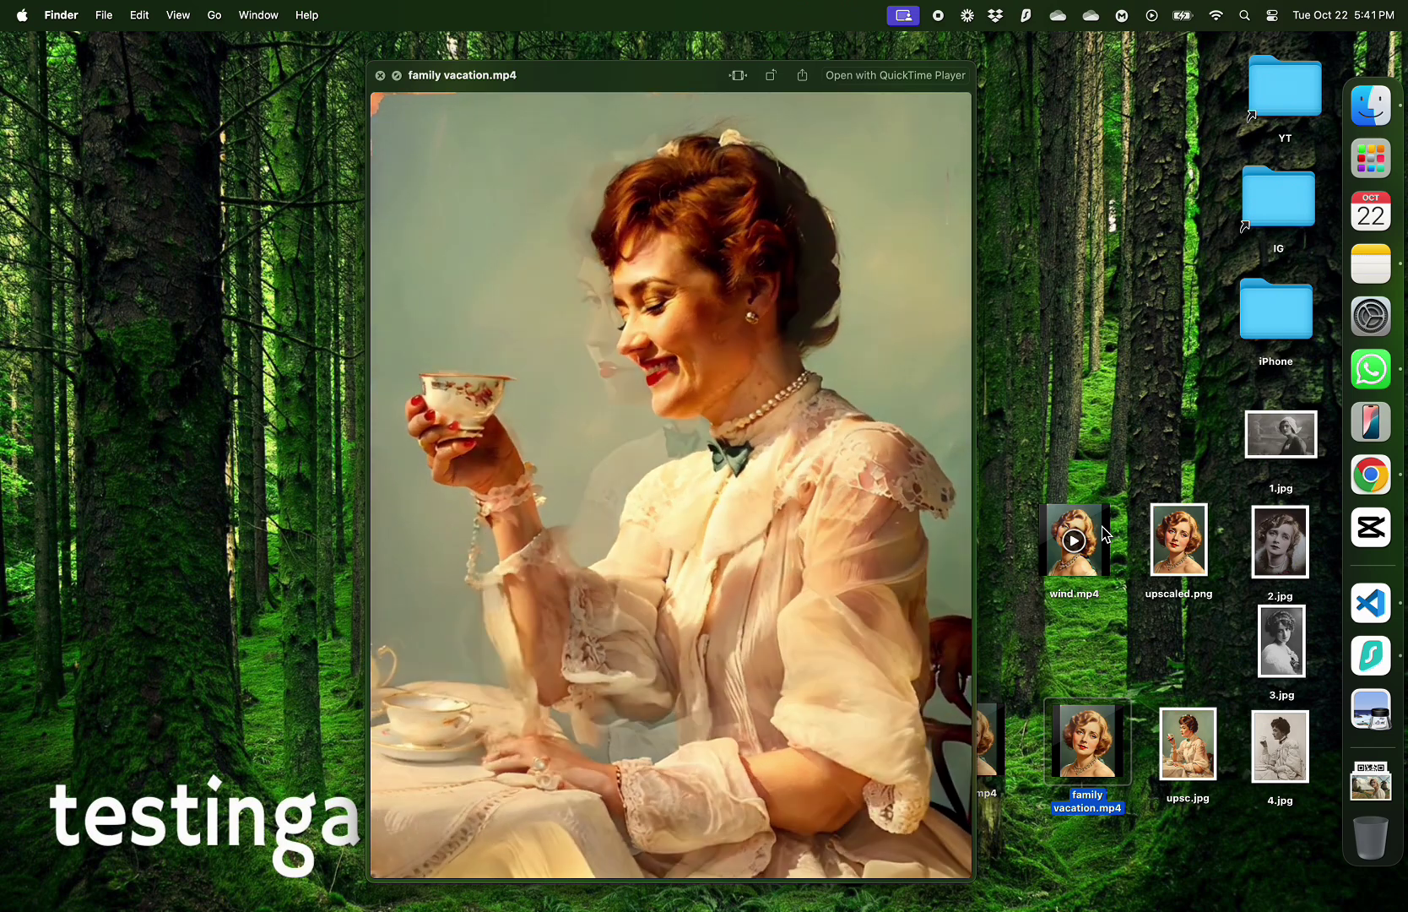
key("Left")
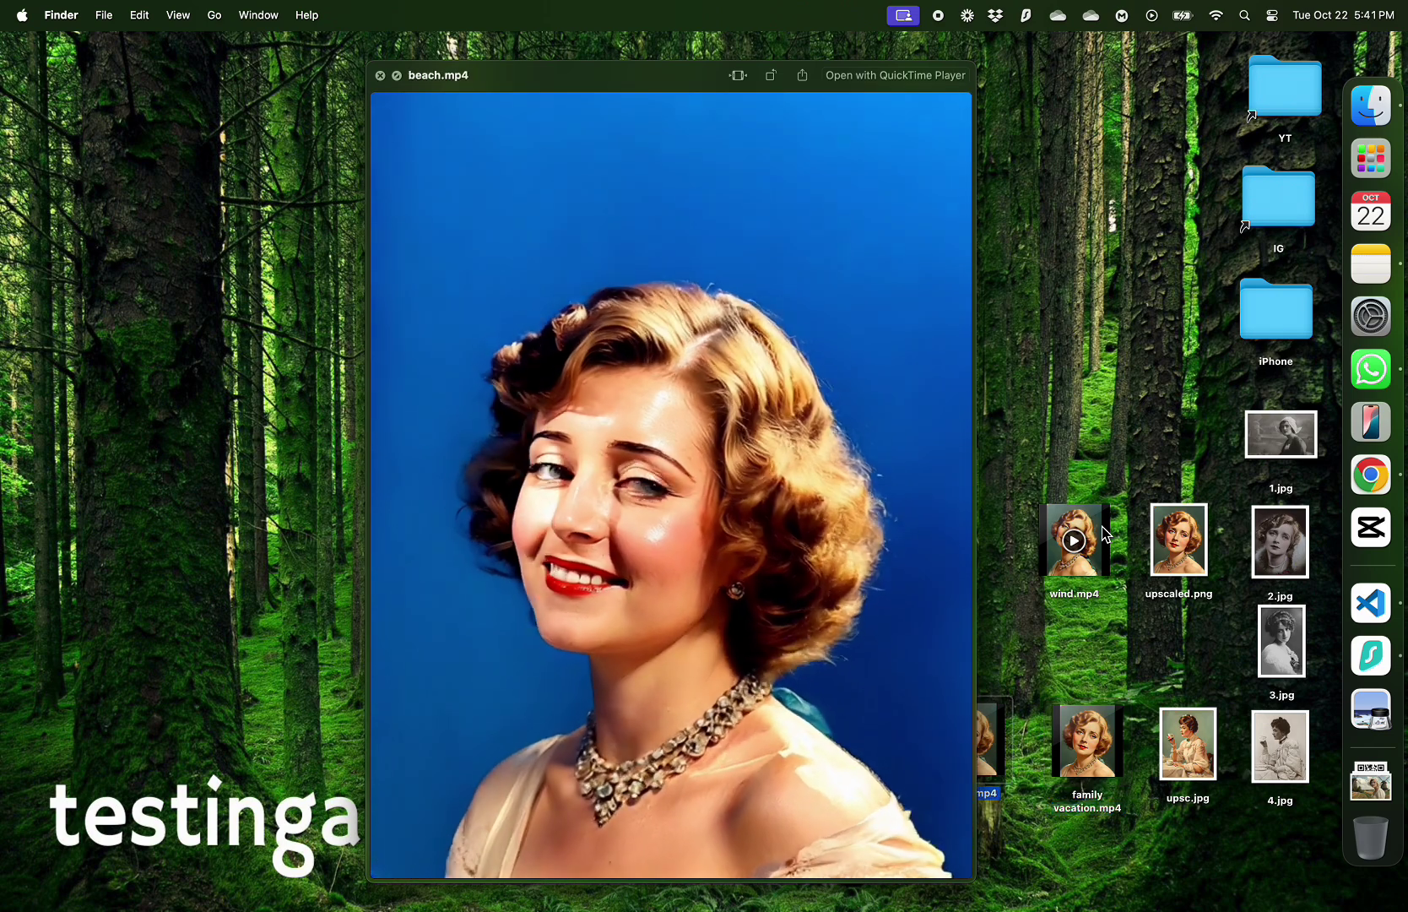